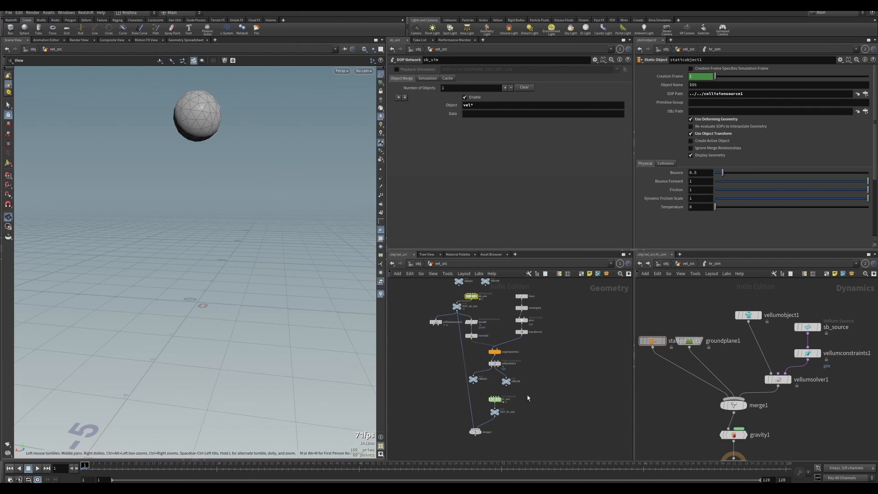
Delete the hr_sim network, its output null and the merge node, keeping both network views at the vel_src level
left_click_drag(527, 394, 477, 431)
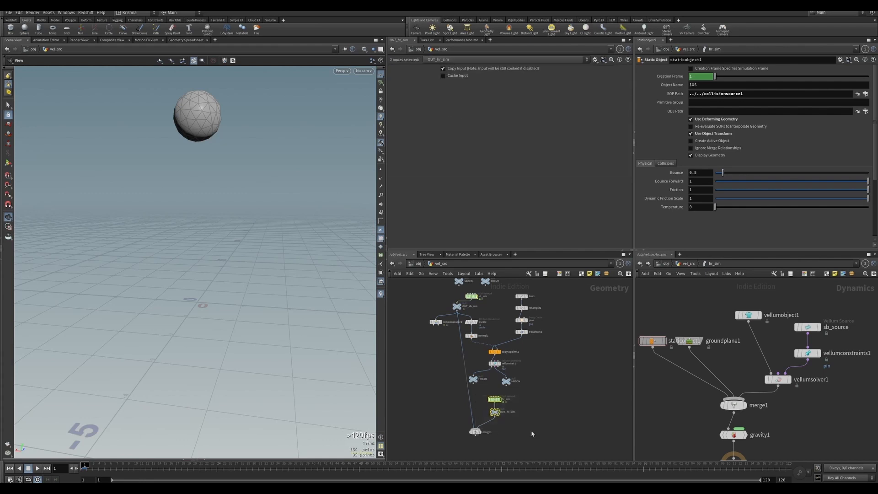
key("Delete")
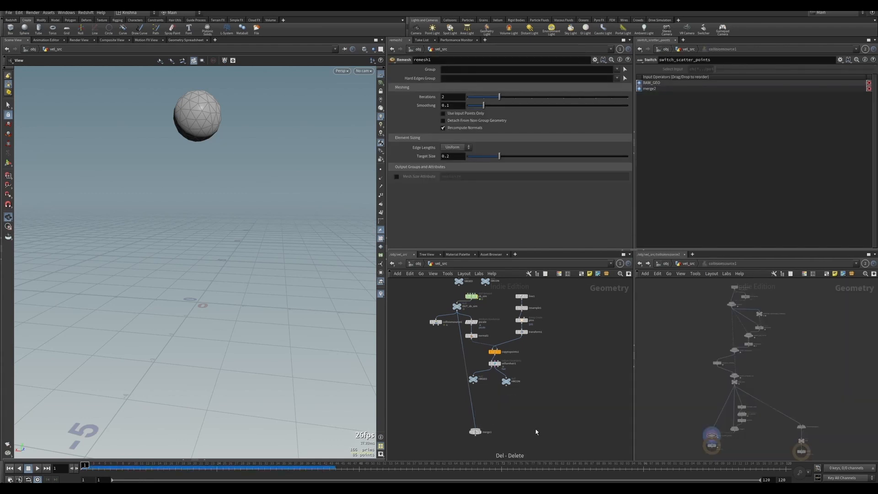
left_click(683, 264)
middle_click_drag(551, 389, 552, 402)
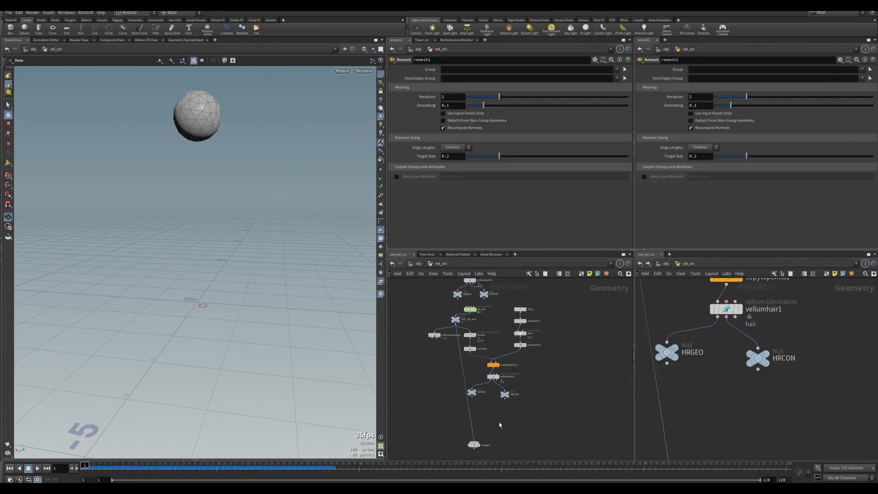
left_click_drag(502, 420, 469, 457)
key("Delete")
middle_click_drag(530, 396, 533, 414)
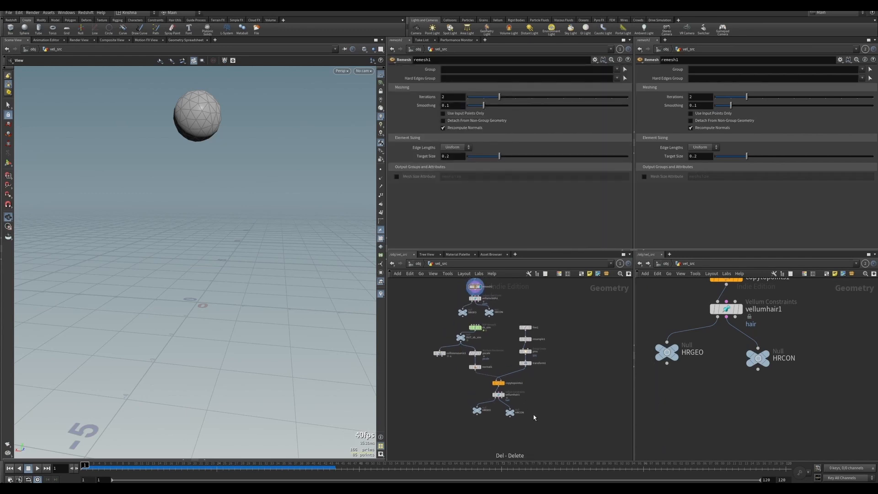
Disconnect pscale from the soft-body output null and move the hair nodes, including the line1 branch, beside the sphere and cloth nodes
scroll(467, 357, "up", 2)
left_click(472, 353)
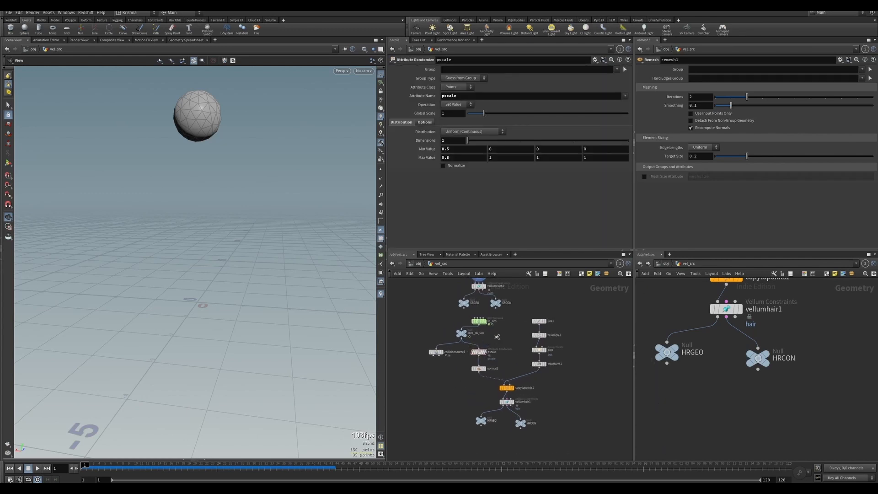
mouse_move(564, 440)
left_mouse_down()
mouse_move(471, 335)
mouse_move(560, 450)
left_mouse_up()
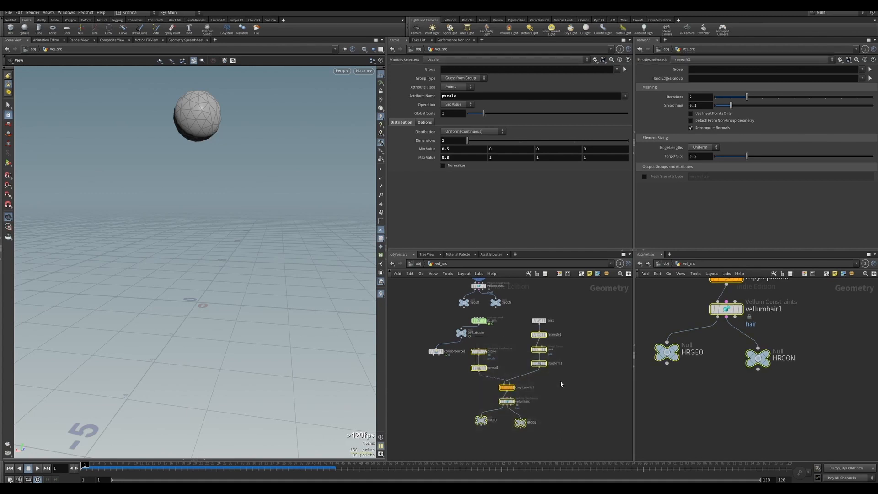
left_click(539, 320)
scroll(567, 355, "down", 5)
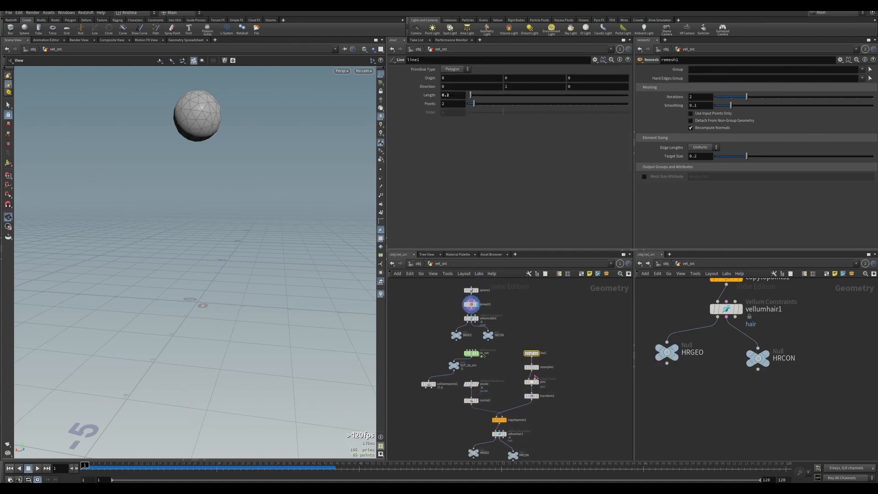
left_click_drag(553, 430, 570, 309)
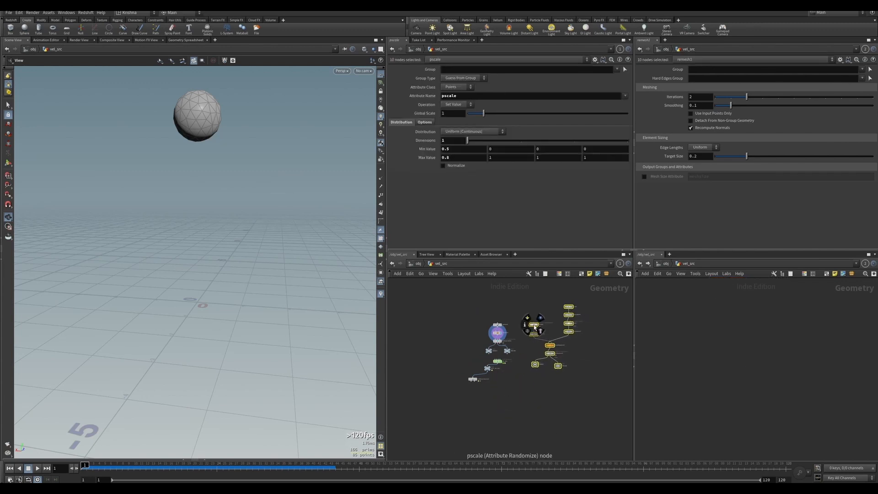
scroll(516, 327, "up", 5)
scroll(515, 327, "down", 4)
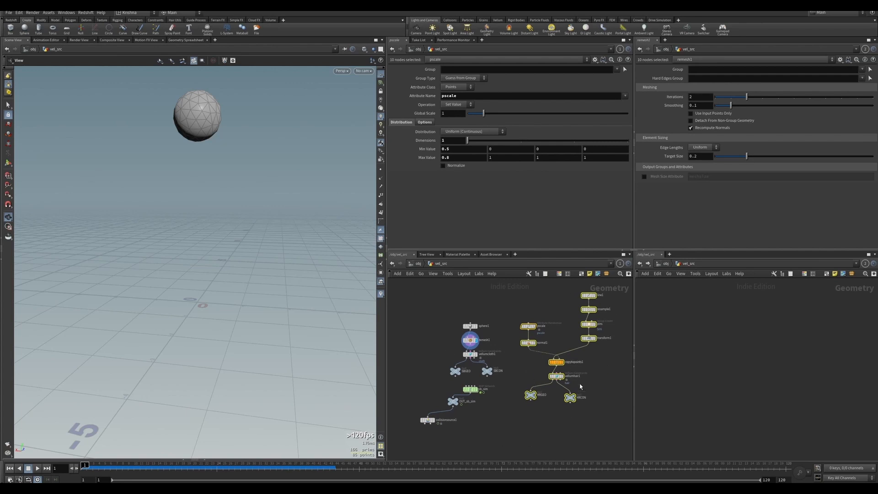
left_click(564, 428)
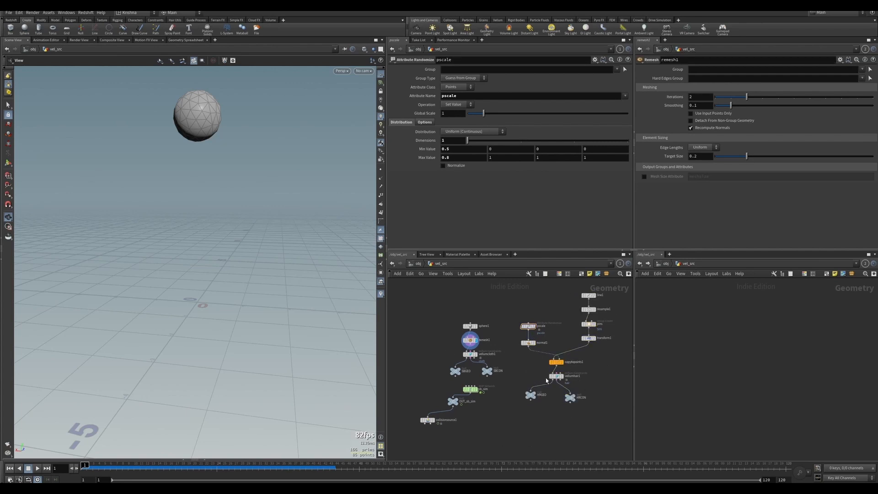
Set the display to HRGEO and connect the vellumcloth1 output to the pscale input
left_click(522, 392)
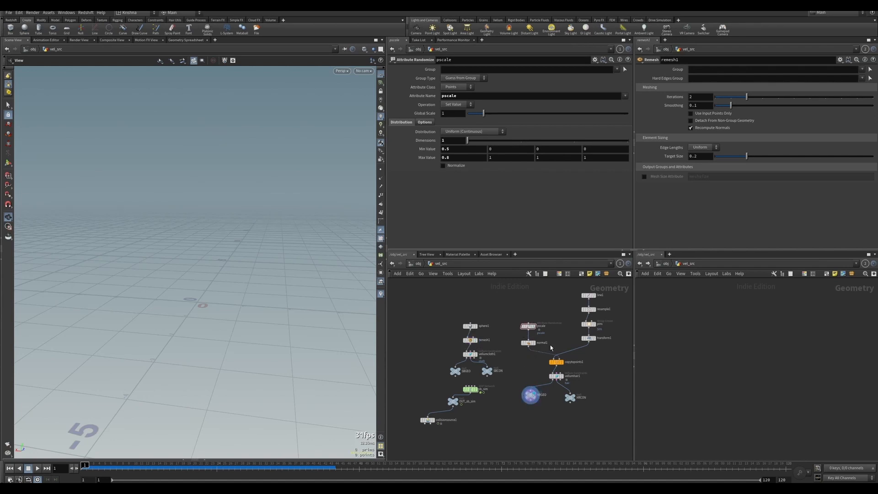
left_click(527, 320)
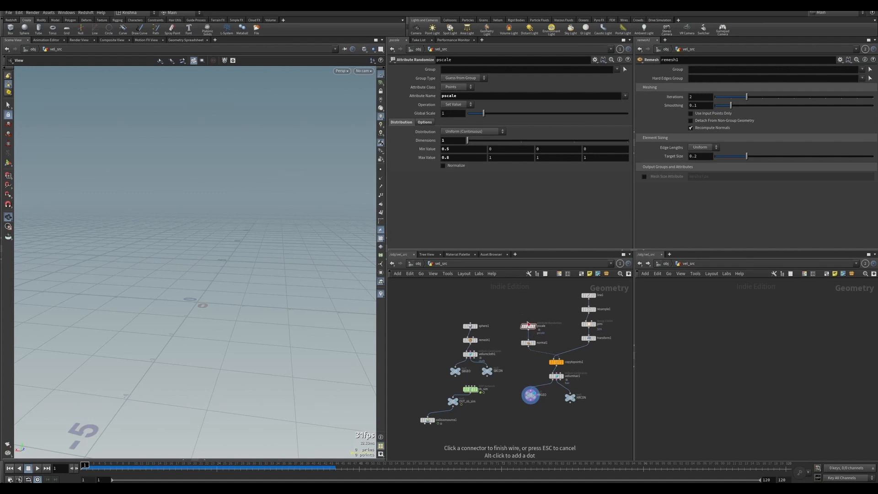
left_click(465, 362)
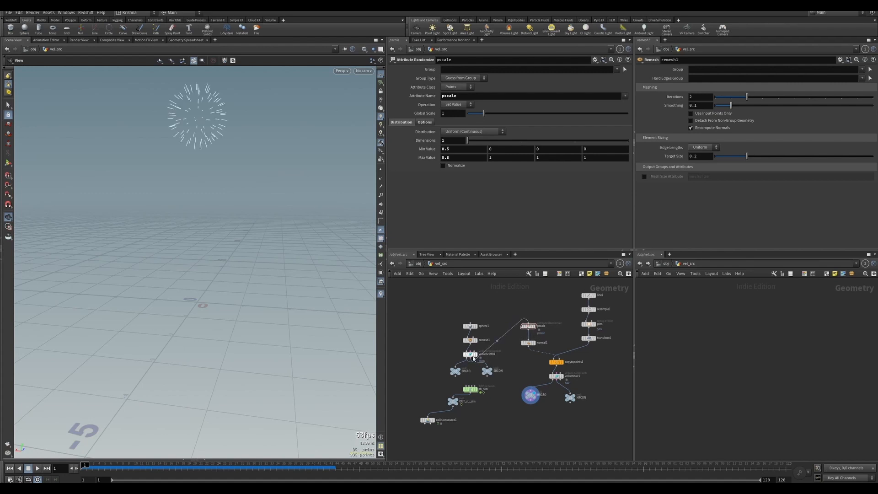
Rename the sb_sim network to vel_sim and its output null to OUT_vel_sim
scroll(465, 361, "up", 5)
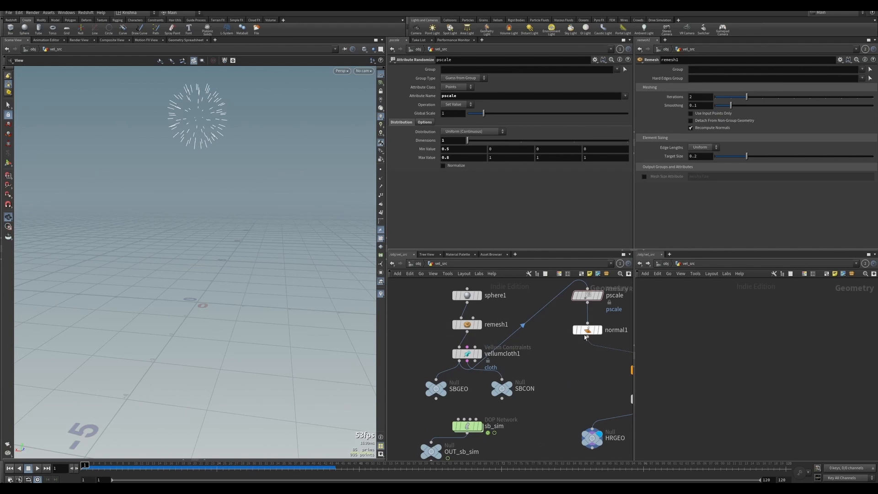
scroll(543, 350, "down", 3)
scroll(519, 358, "up", 1)
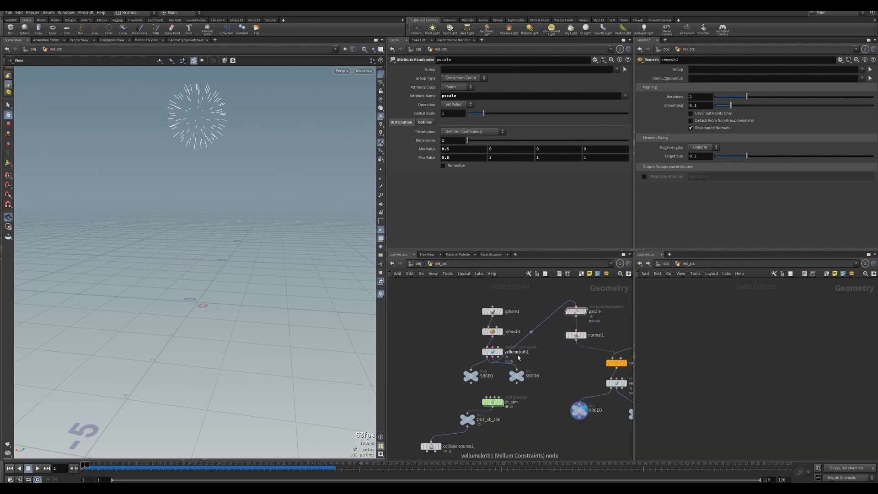
middle_click_drag(561, 365, 533, 344)
scroll(527, 353, "down", 1)
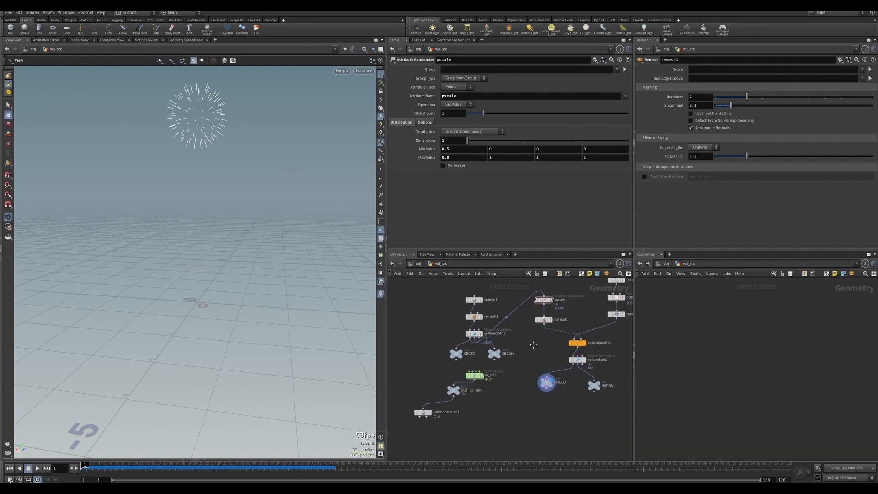
double_click(488, 375)
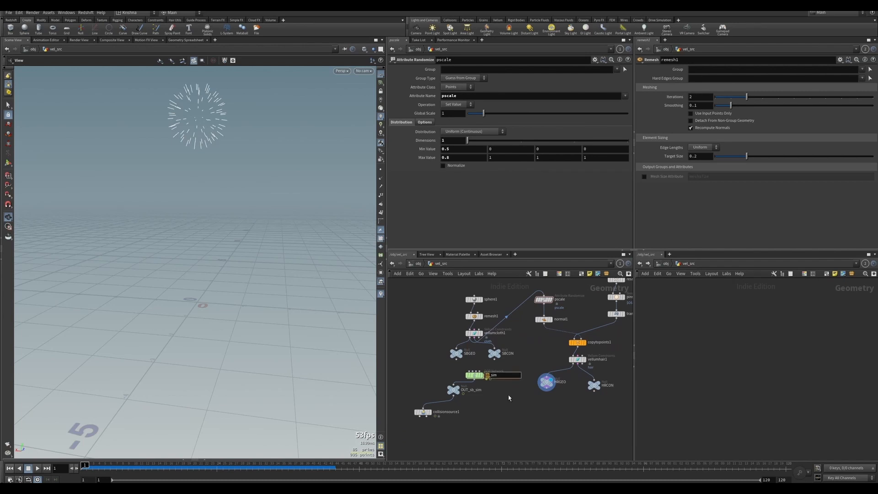
type("vel")
key("Return")
double_click(472, 391)
type("vel")
key("Return")
Move the sphere and cloth nodes up, then align vel_sim, OUT_vel_sim and collisionsource1 in a column beneath them
left_click_drag(442, 298, 506, 356)
middle_click_drag(520, 380, 514, 402)
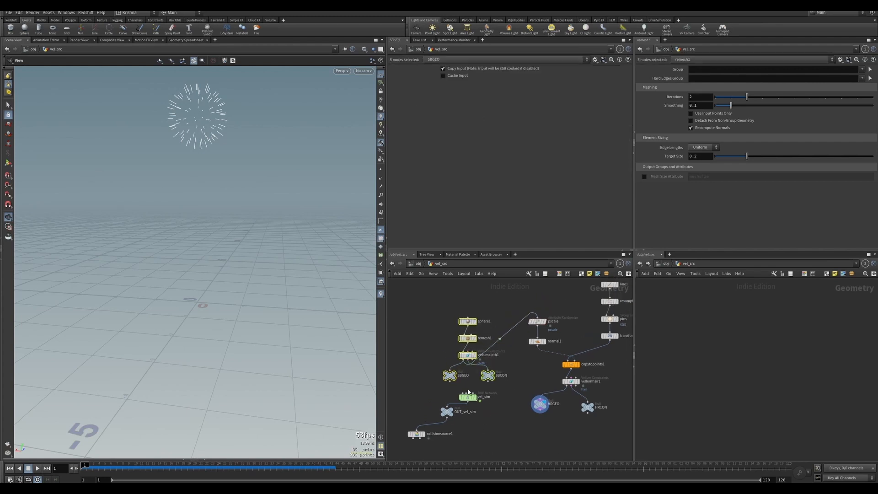
left_click_drag(467, 360, 474, 307)
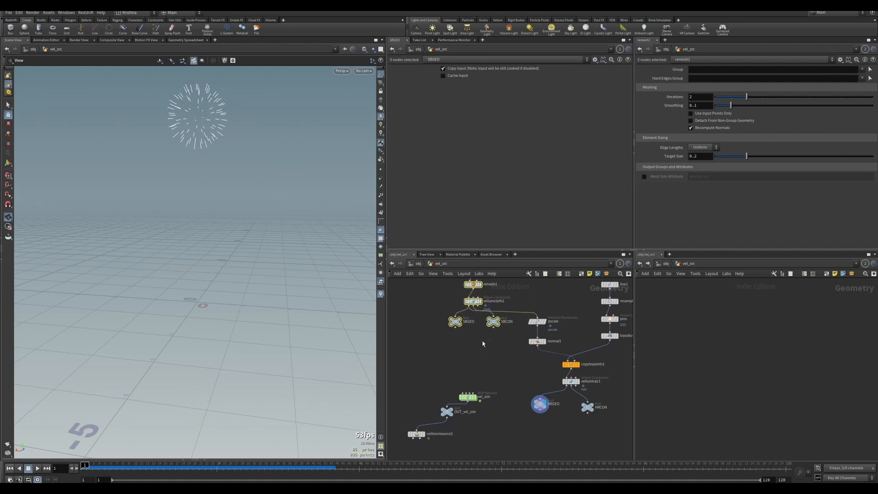
left_click_drag(403, 381, 486, 424)
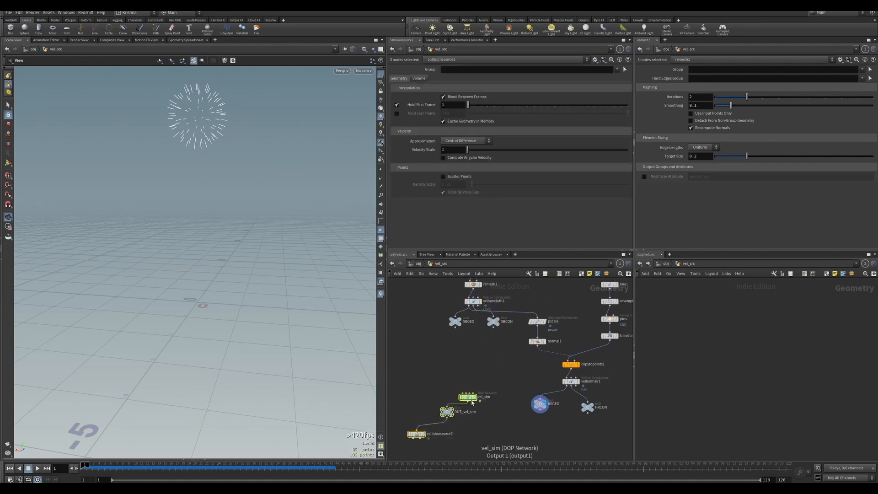
key("l")
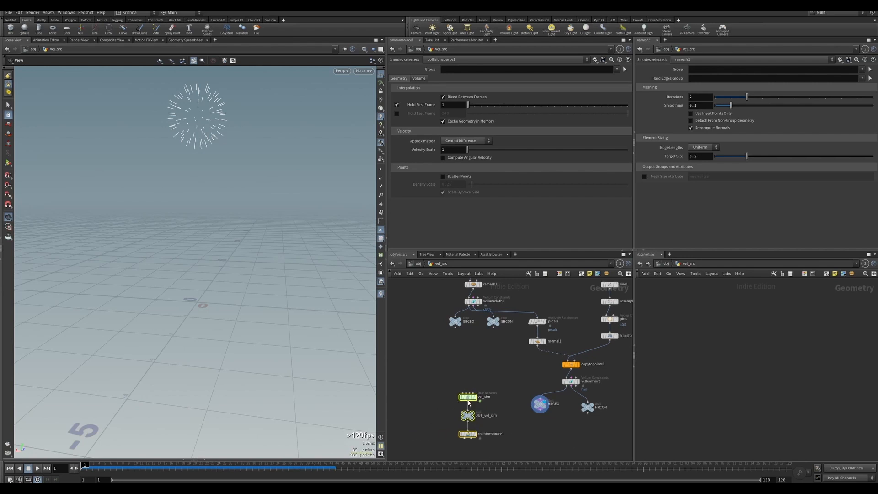
left_click_drag(469, 395, 457, 353)
left_click(486, 354)
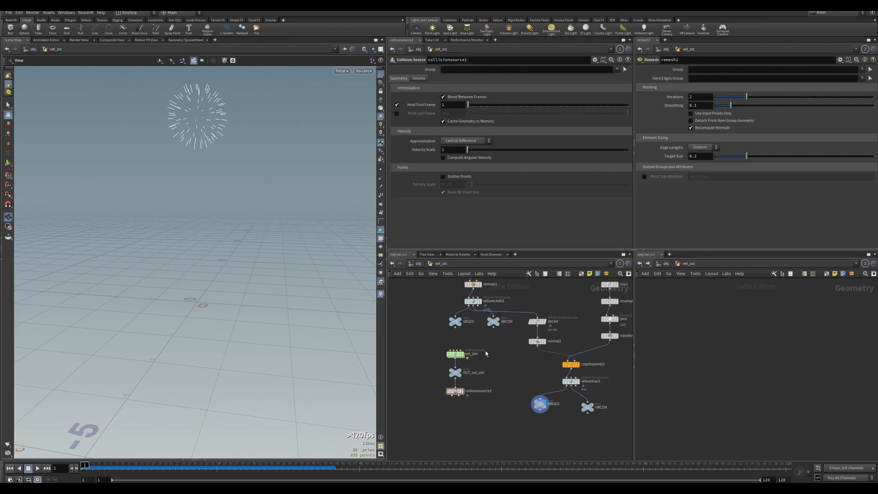
Open the vel_sim network, play the simulation and return to the vel_src level
middle_click_drag(486, 354, 515, 379)
double_click(484, 378)
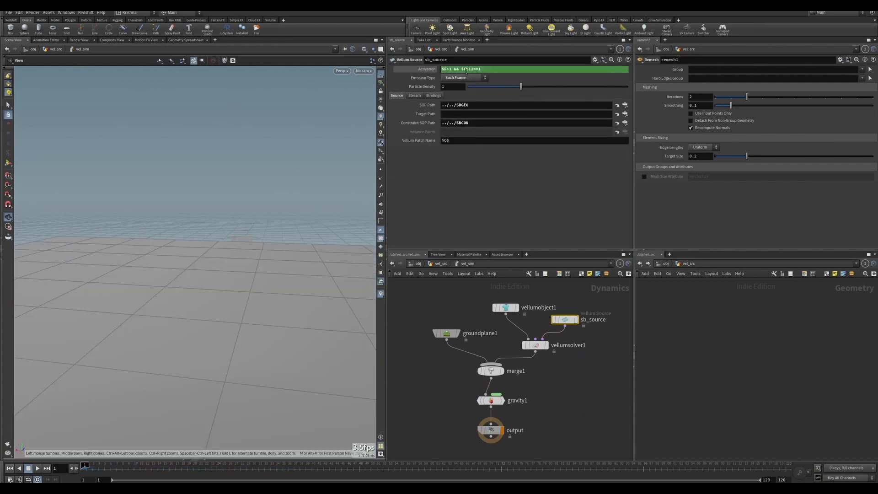
left_click(37, 467)
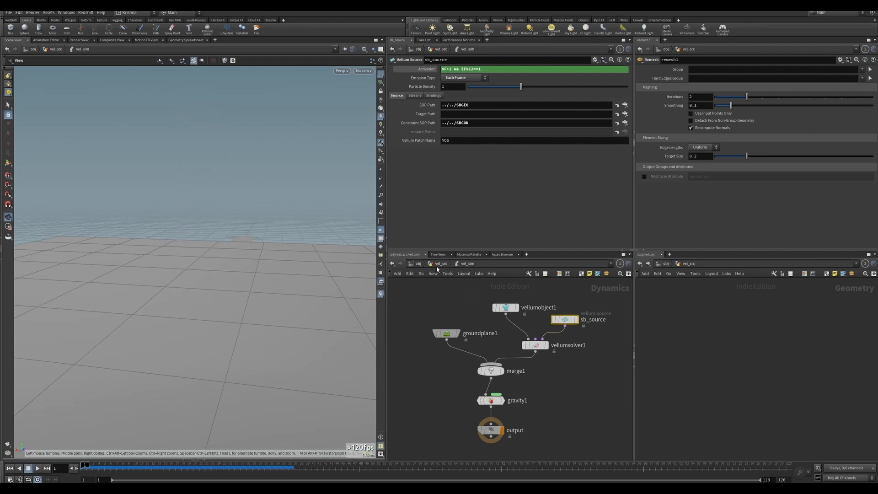
left_click(440, 263)
left_click(502, 303)
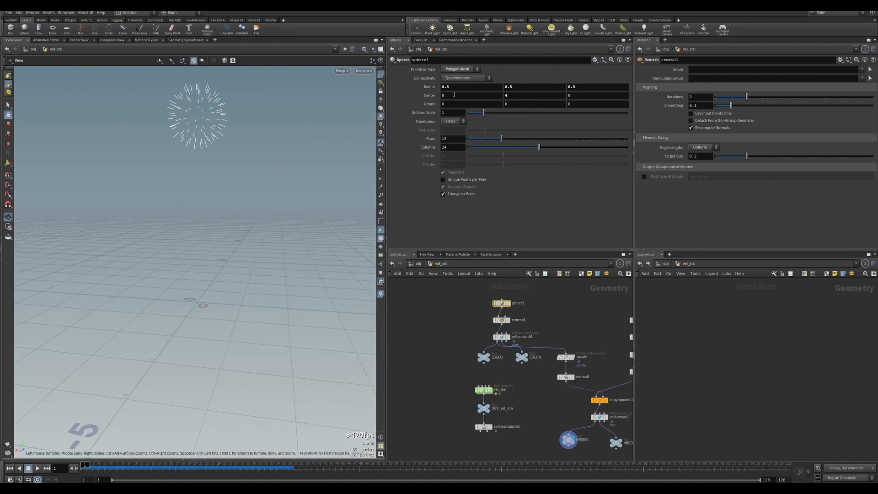
left_click(454, 95)
type("sin(")
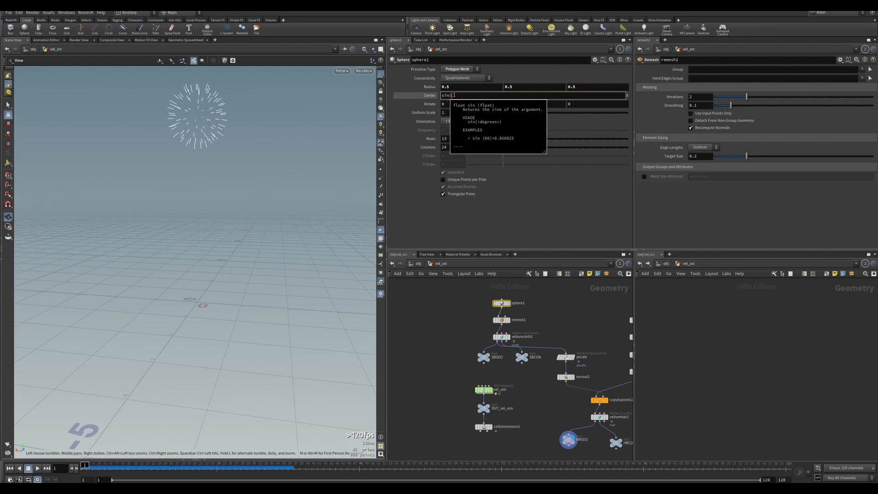
type("@Frame*10")
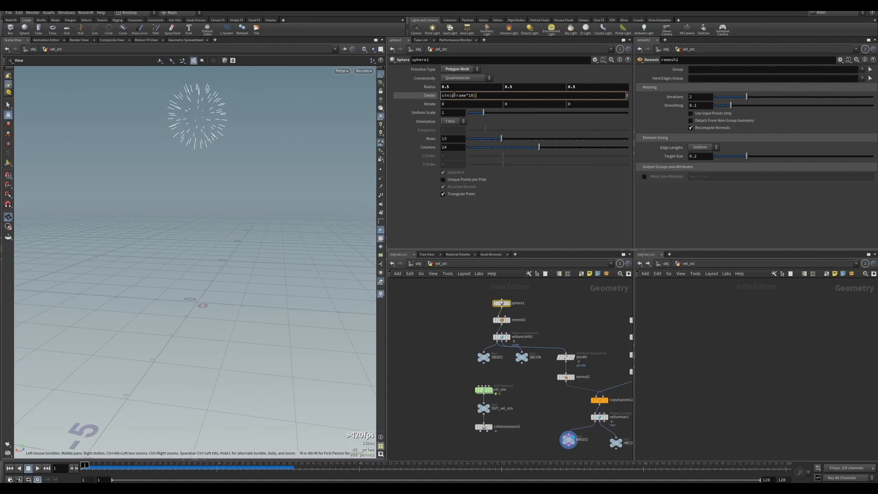
type("*0.")
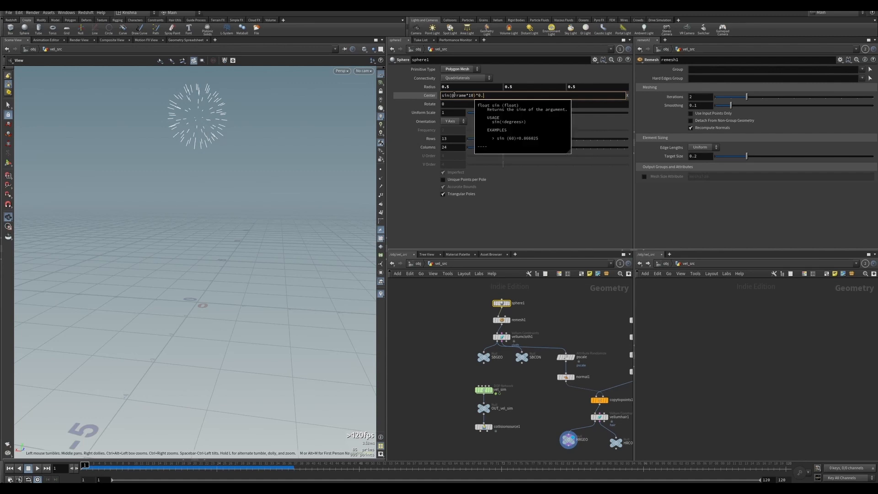
type("2")
key("Return")
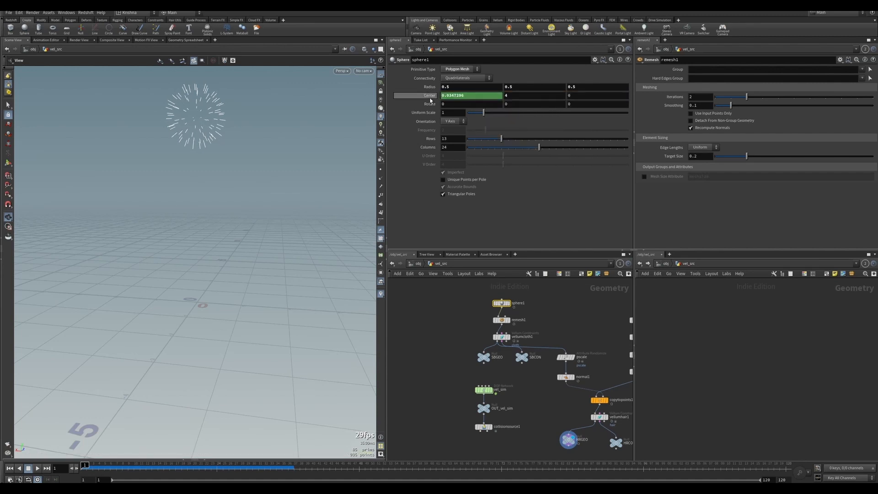
Display sphere1, play back its motion and rewind to the first frame
left_click(508, 302)
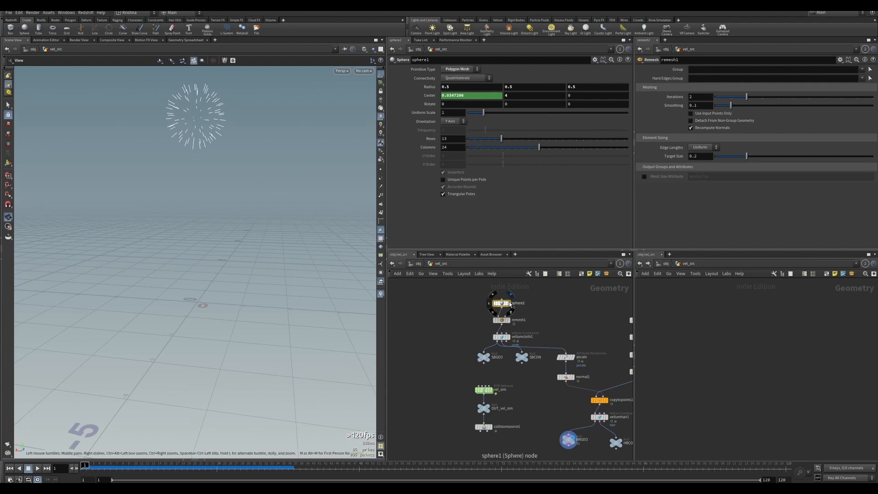
left_click(37, 468)
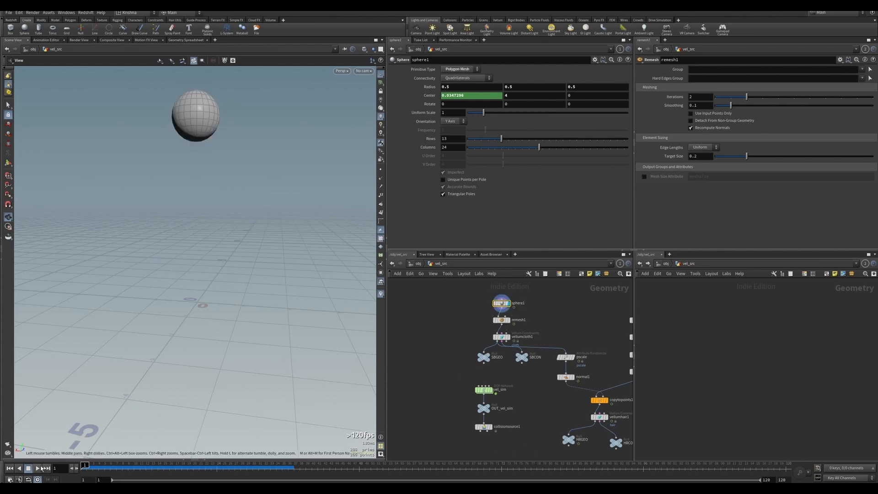
left_click(10, 468)
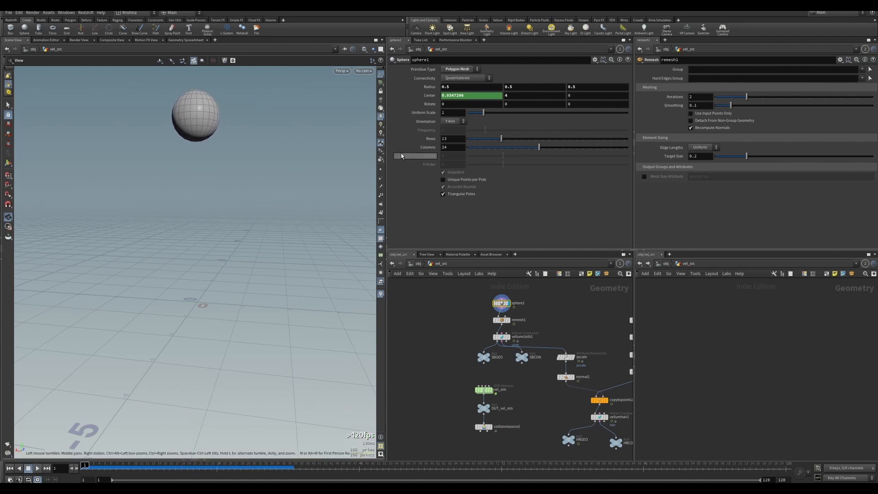
left_click(432, 95)
double_click(482, 95)
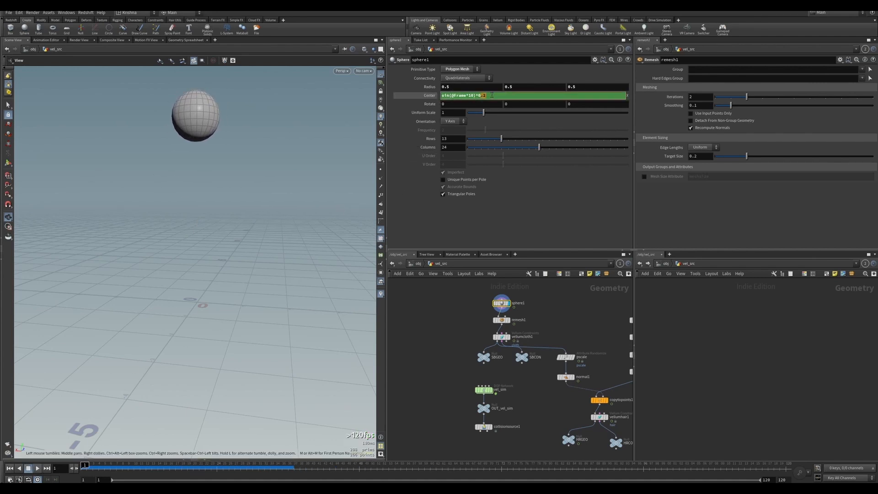
type("5")
key("Return")
key("Up")
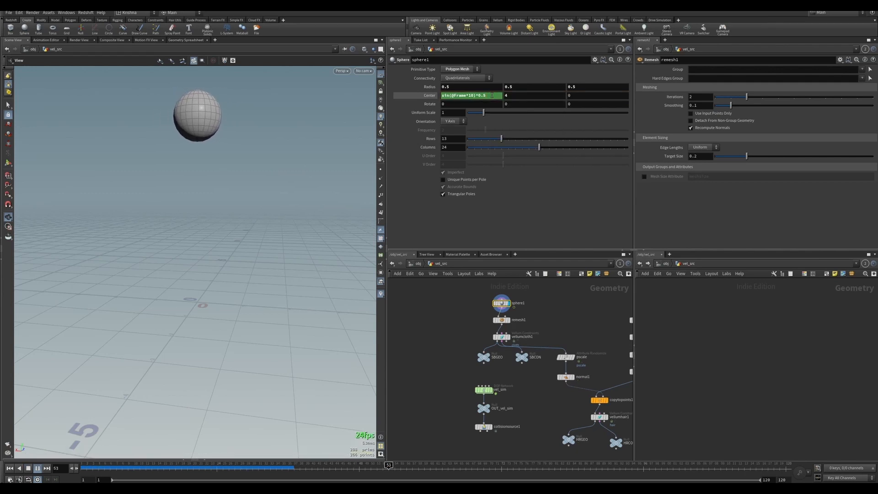
key("Down")
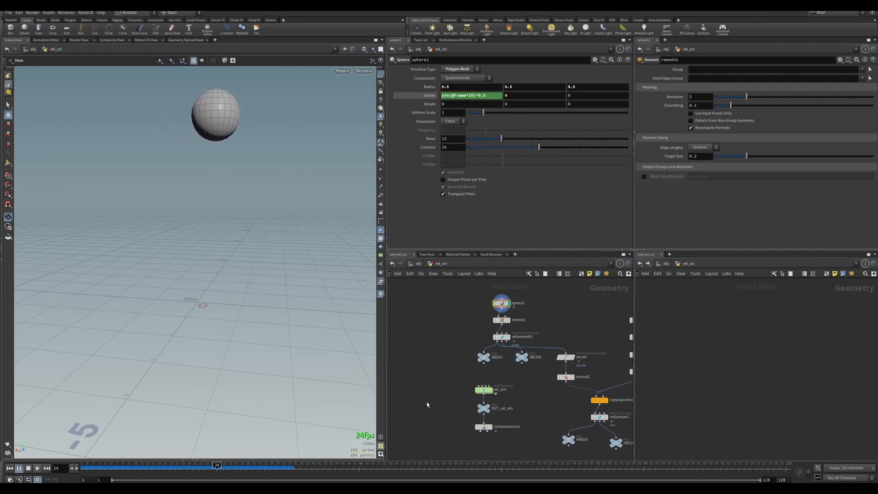
Play the simulation inside the vel_sim network from the first frame, stop it and rewind to the start
left_click(9, 467)
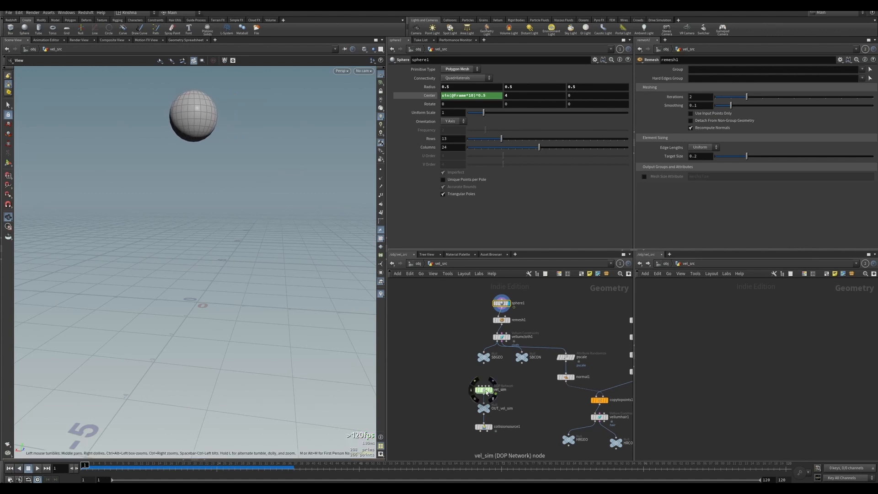
double_click(486, 390)
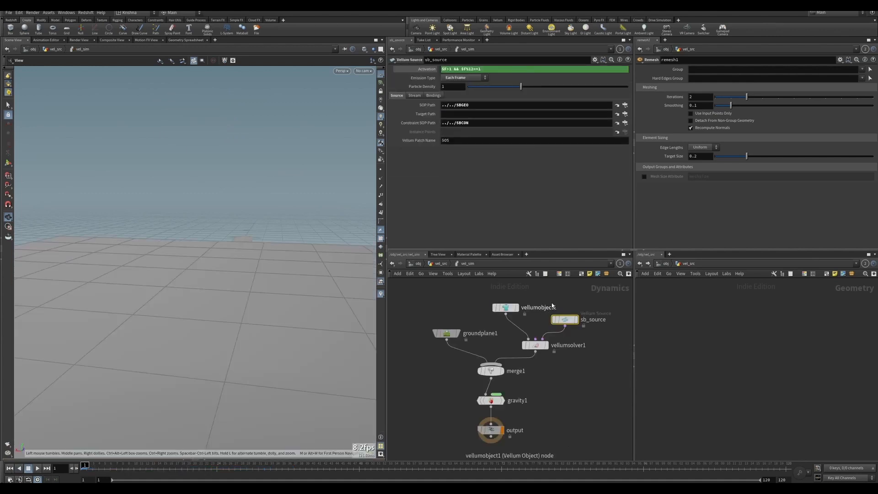
left_click(37, 468)
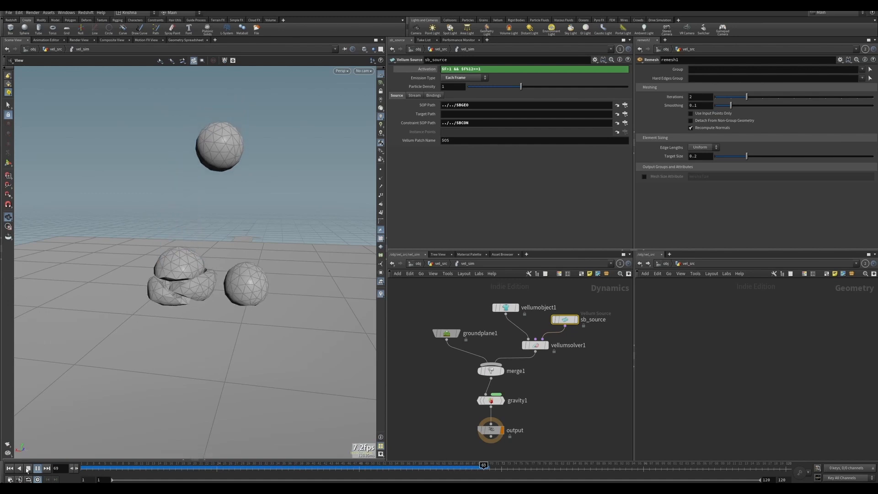
left_click(37, 468)
left_click(10, 468)
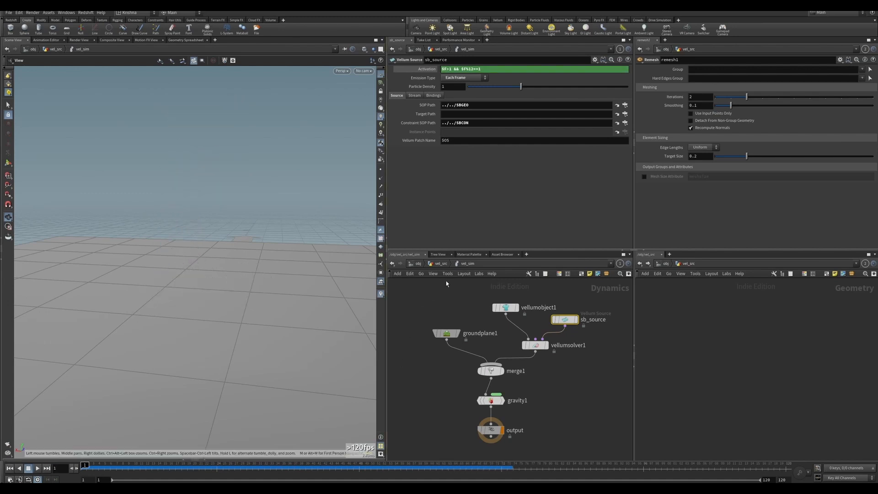
Return to the vel_src level, remove the X center expression from sphere1 and set that value to 0
left_click(441, 264)
left_click(502, 303)
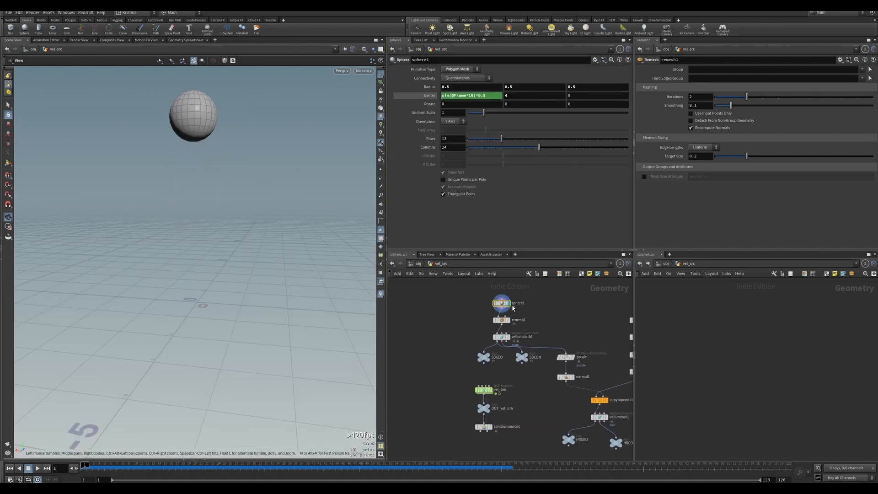
right_click(429, 101)
left_click(458, 177)
double_click(456, 95)
type("0")
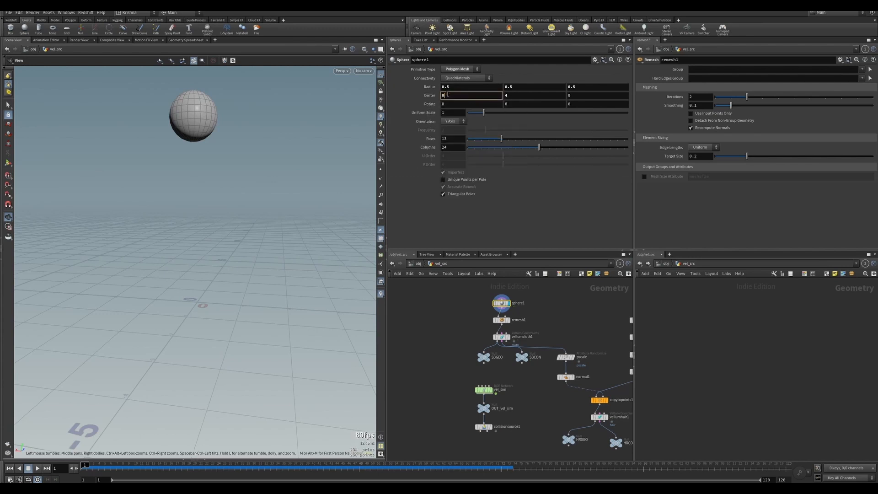
key("Return")
Create an Add node beside sphere1 and display it
middle_click_drag(445, 342, 464, 344)
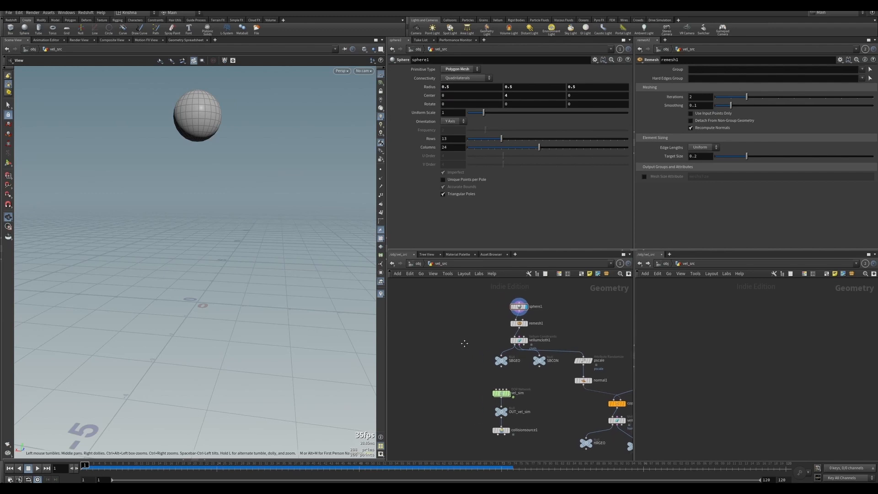
key("Tab")
type("ad")
key("Return")
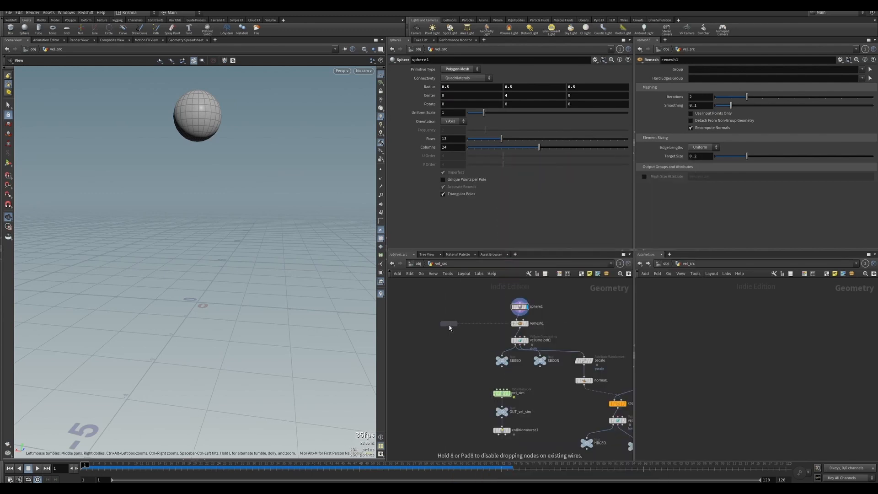
left_click(453, 309)
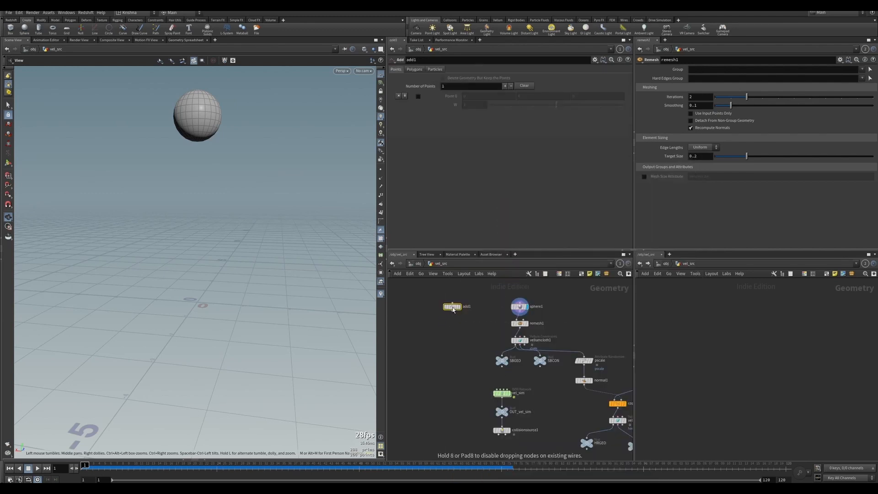
left_click(460, 308)
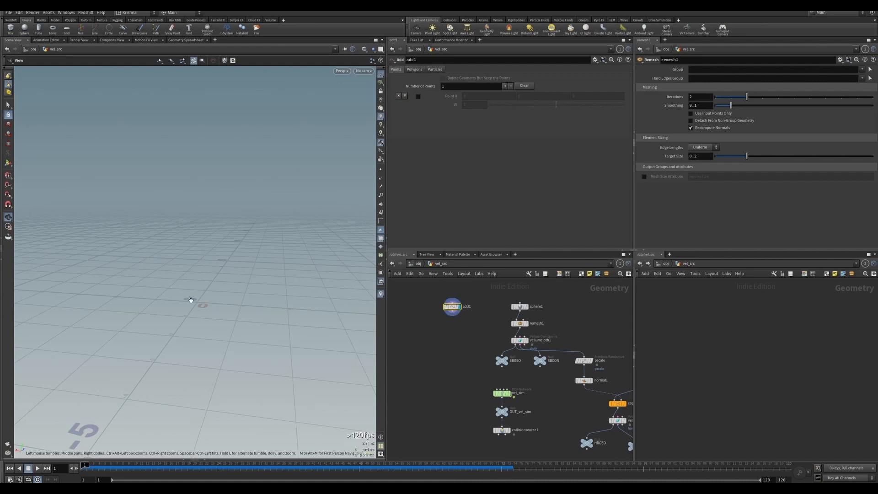
Show points in the viewport, enable the point of add1 and set its Y position to 4
left_click(380, 169)
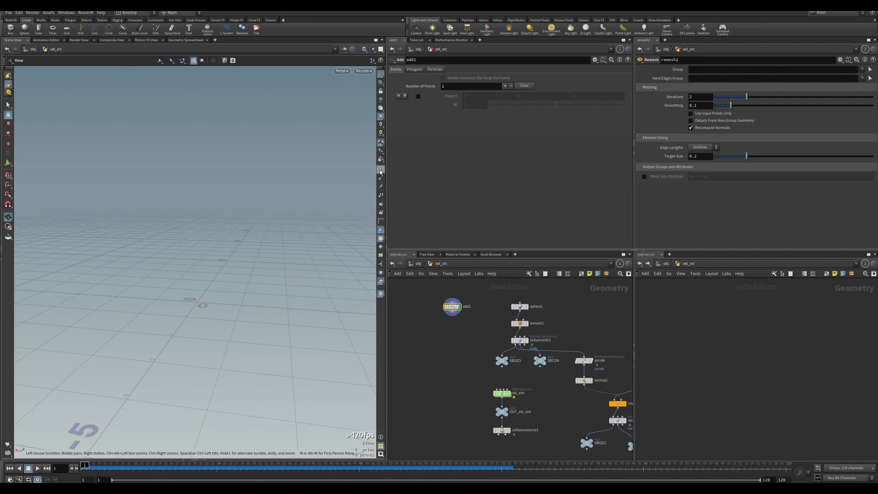
left_click(418, 96)
scroll(196, 302, "up", 2)
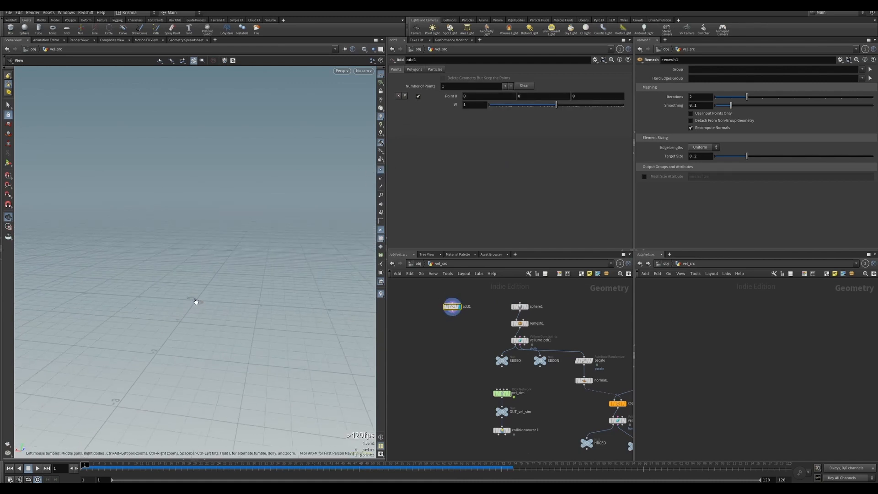
scroll(195, 302, "down", 2)
left_click(525, 95)
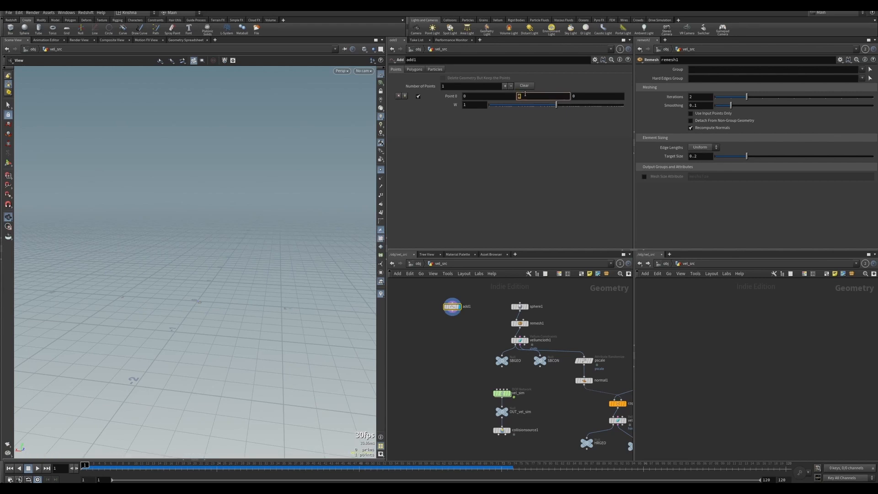
scroll(238, 229, "down", 6)
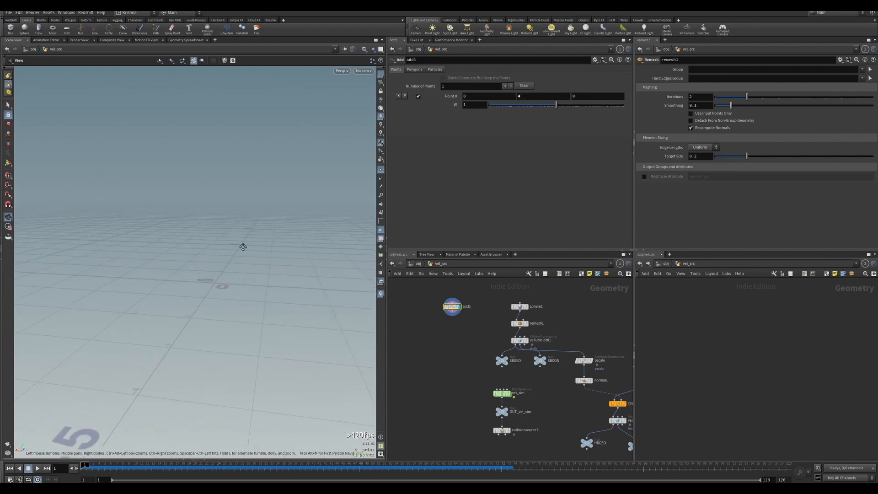
Add a POP Network node fed by add1
key("Tab")
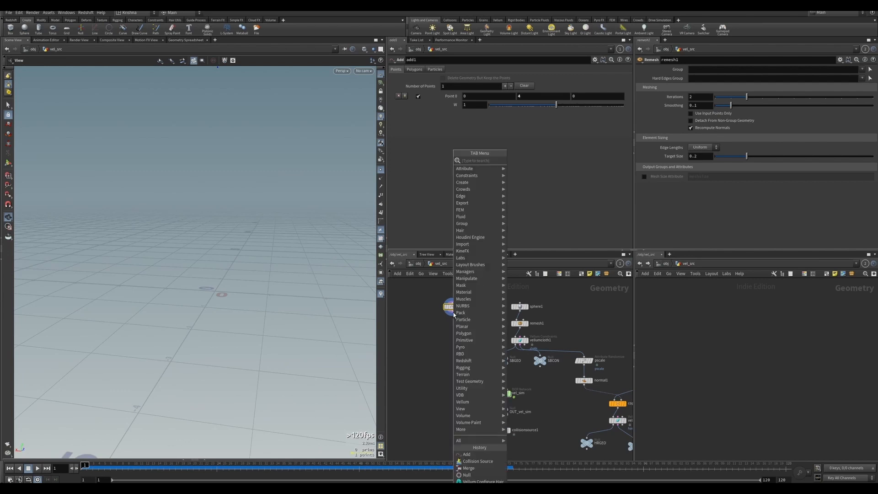
type("dopnet")
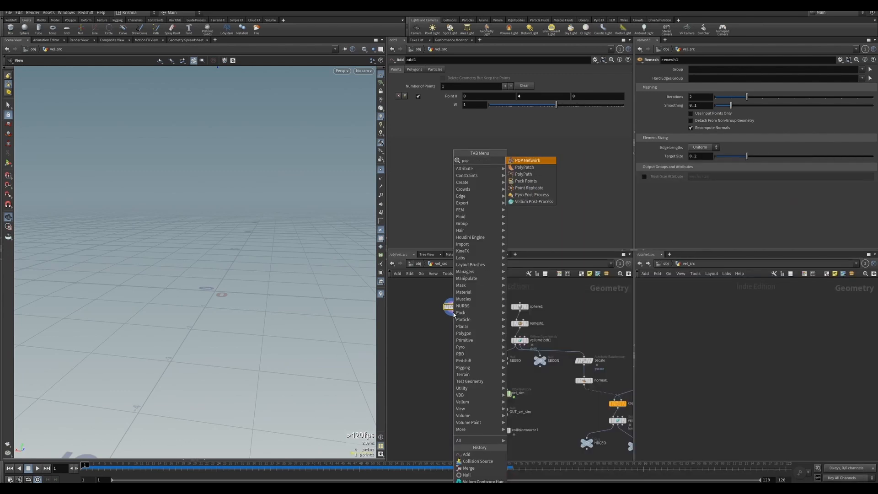
key("Return")
left_click(454, 325)
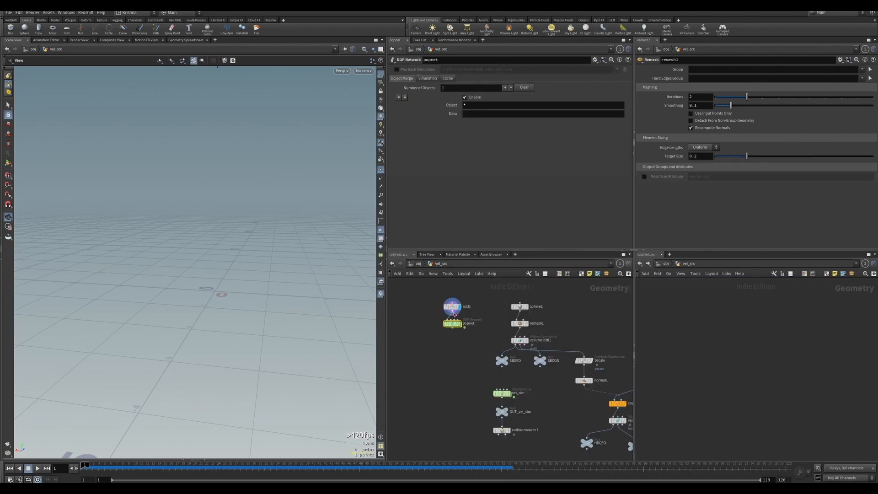
Inside popnet, set the emission type of source_first_input to All Points and check its attribute settings
double_click(453, 324)
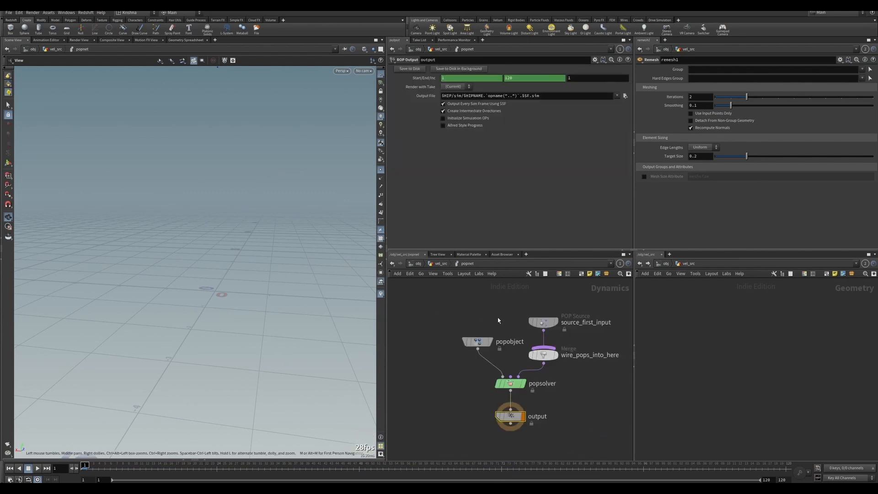
left_click(544, 323)
key("h")
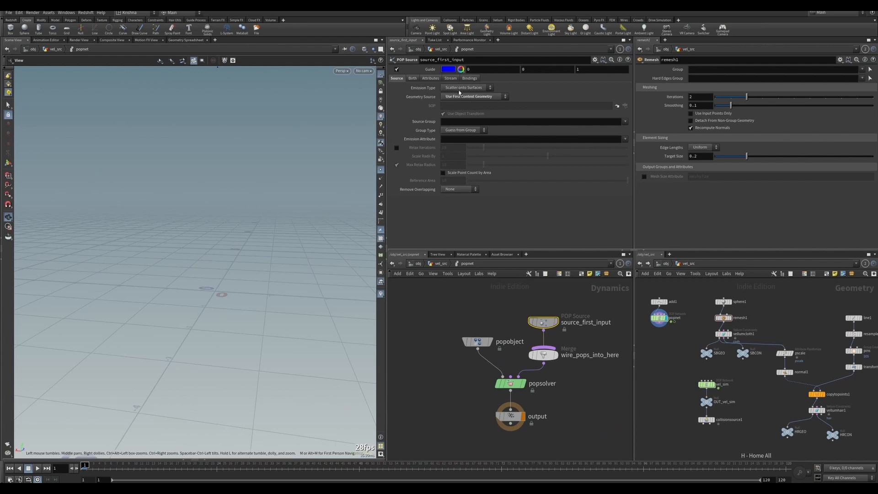
left_click(459, 89)
left_click(461, 102)
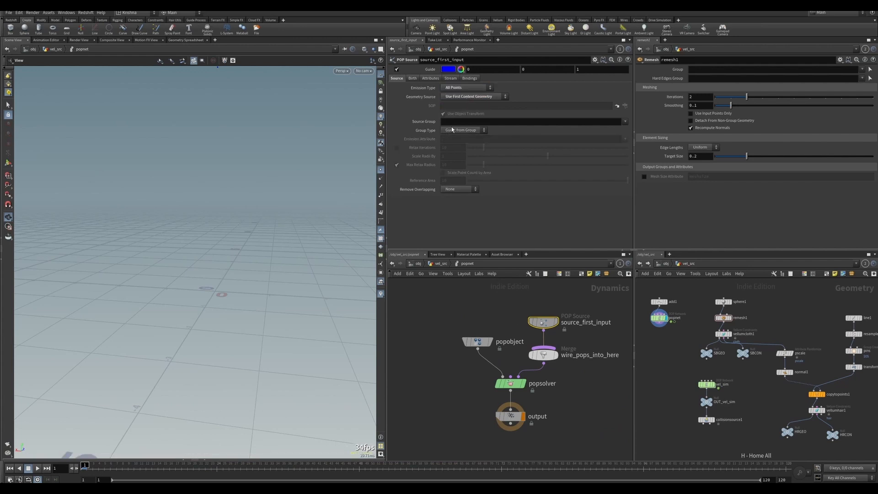
left_click(428, 79)
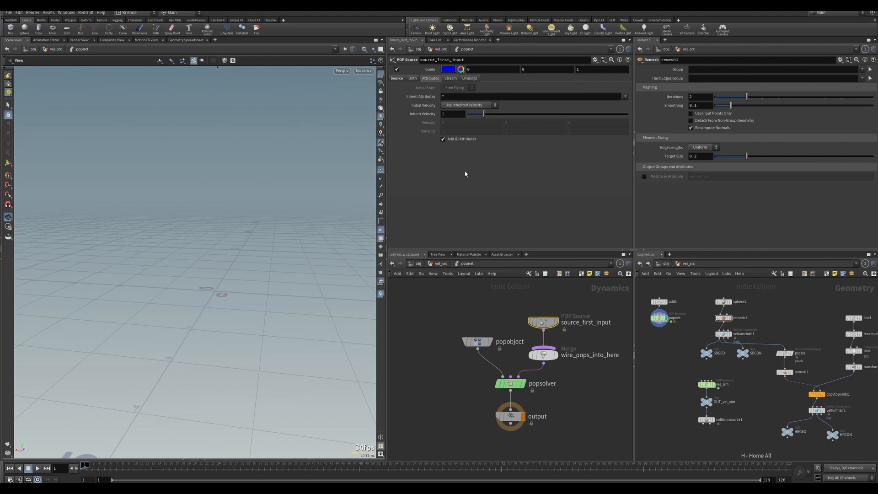
Return to the vel_src level and insert a Point Velocity node between add1 and popnet
left_click(444, 264)
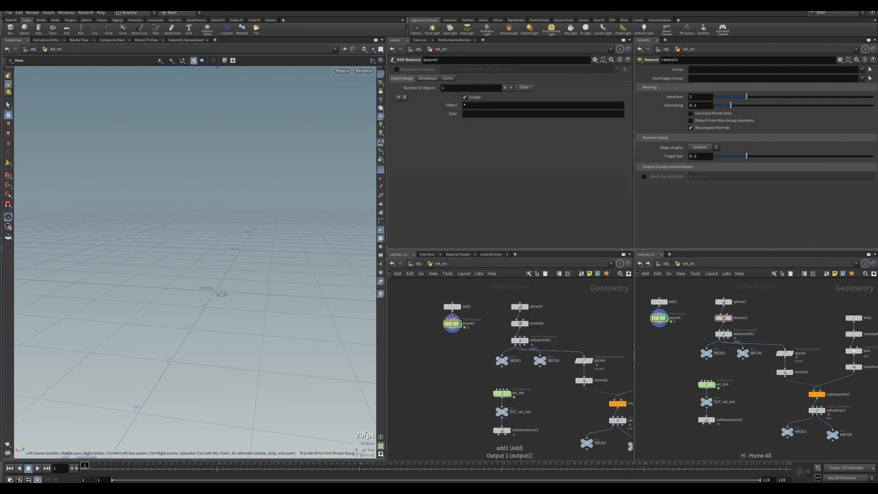
right_click(453, 310)
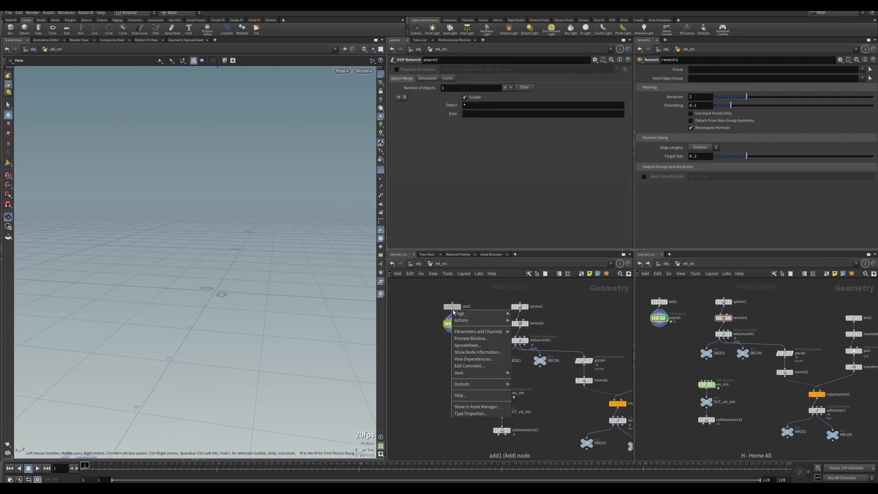
key("Escape")
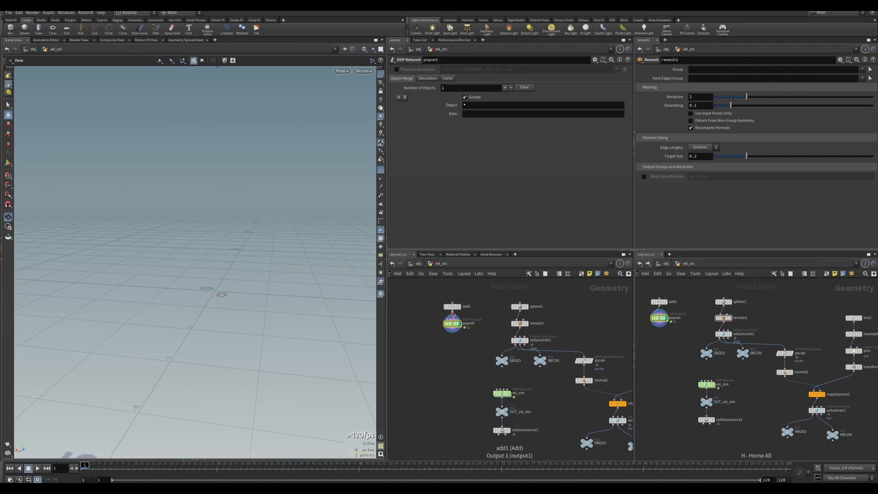
key("Tab")
type("pointv")
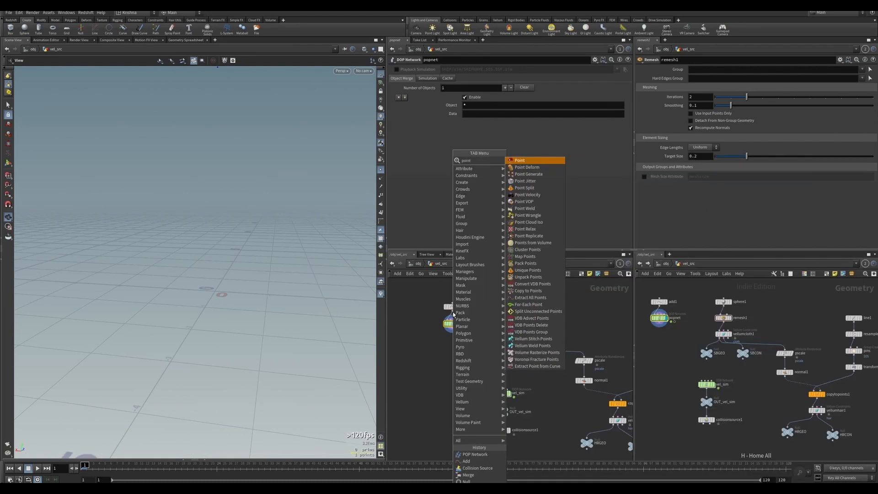
key("Return")
left_click(454, 314)
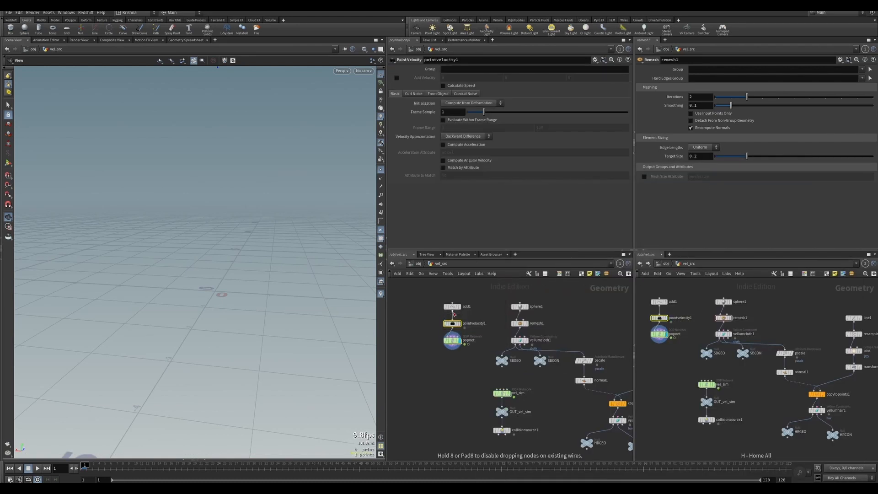
Set the initialization of pointvelocity1 to Set to Value with a default Y velocity of -4
left_click(413, 94)
left_click(396, 94)
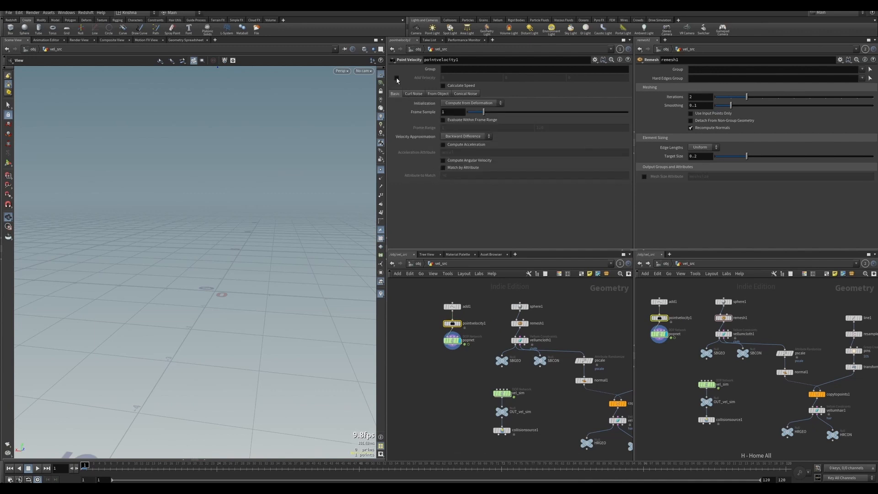
left_click(455, 102)
left_click(498, 123)
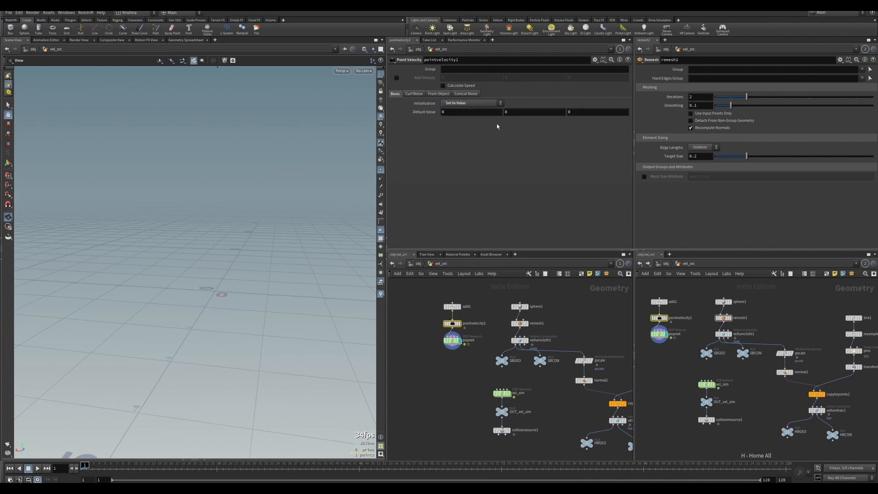
left_click(514, 112)
type("4")
key("Return")
Enable curl noise and conical noise on pointvelocity1 and return to its basic settings
left_click(414, 93)
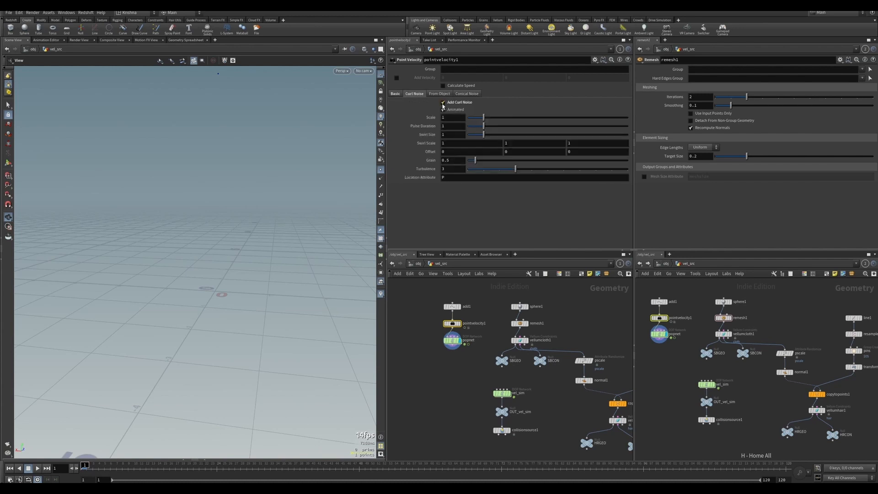
left_click(439, 93)
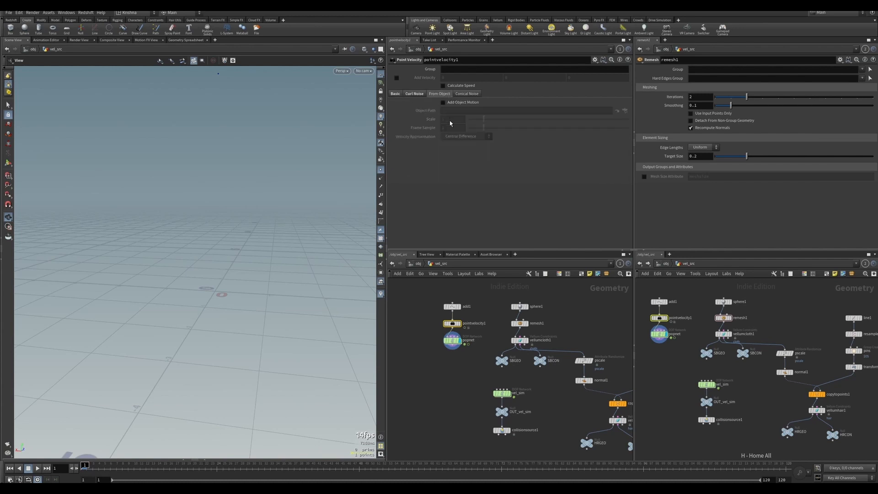
left_click(467, 93)
left_click(443, 102)
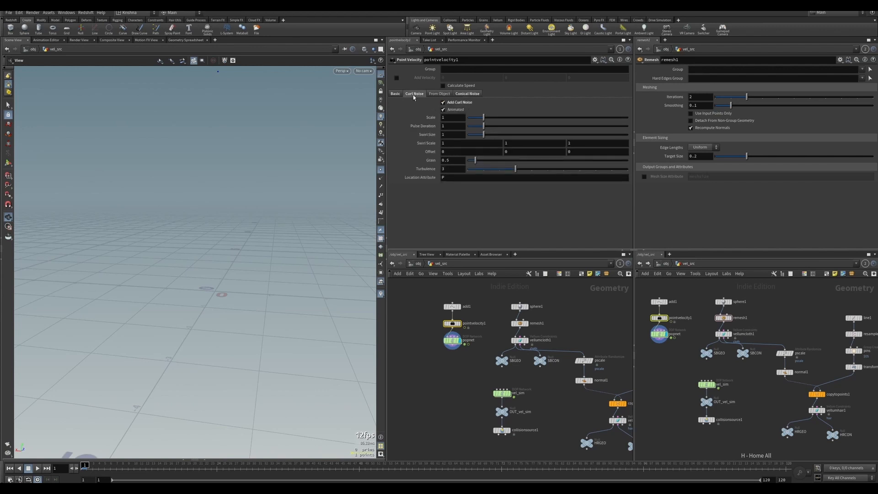
left_click(395, 93)
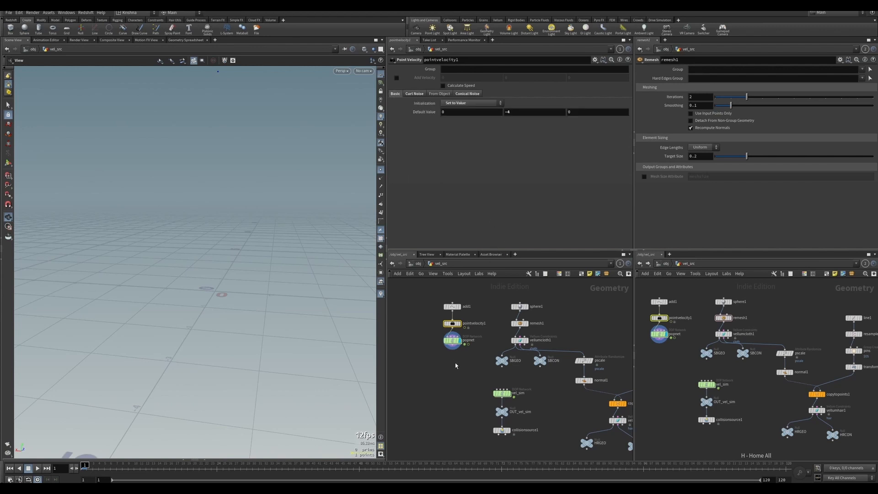
left_click(458, 306)
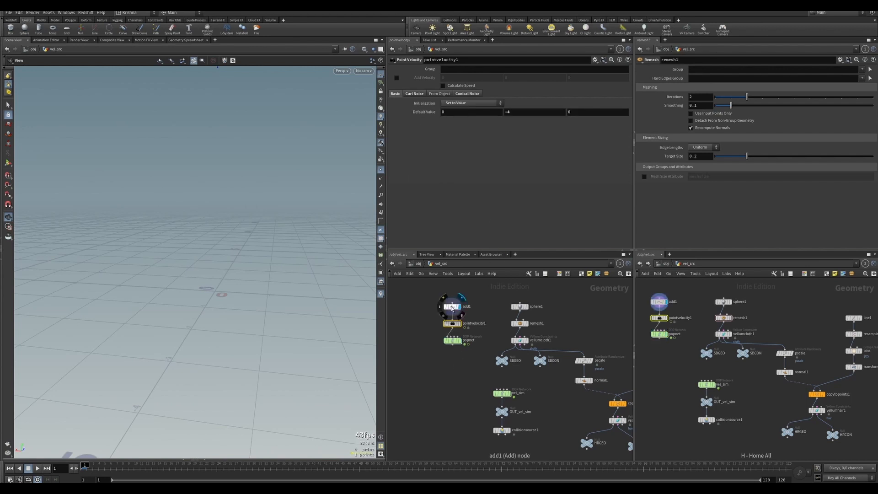
left_click(452, 306)
left_click(470, 97)
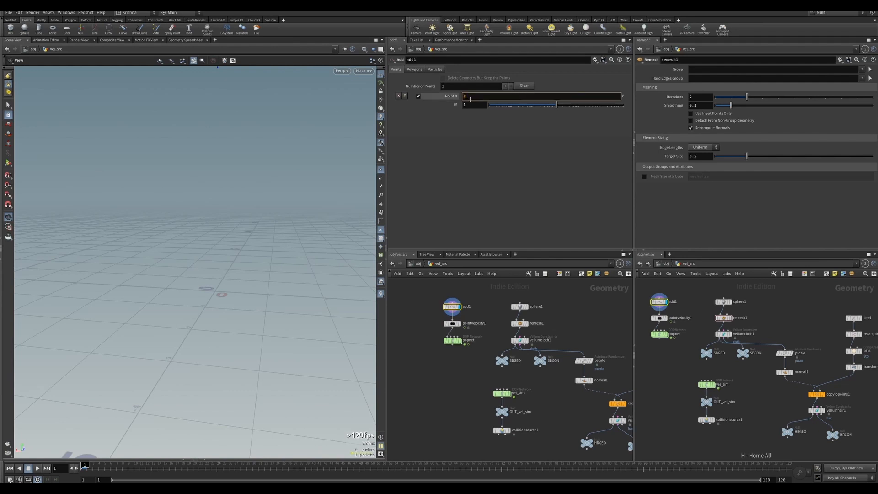
type("sin(")
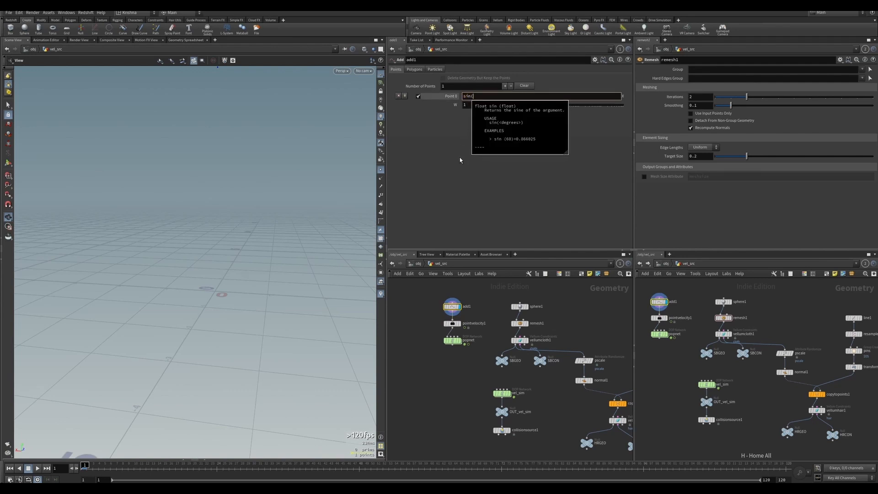
type("@Fr")
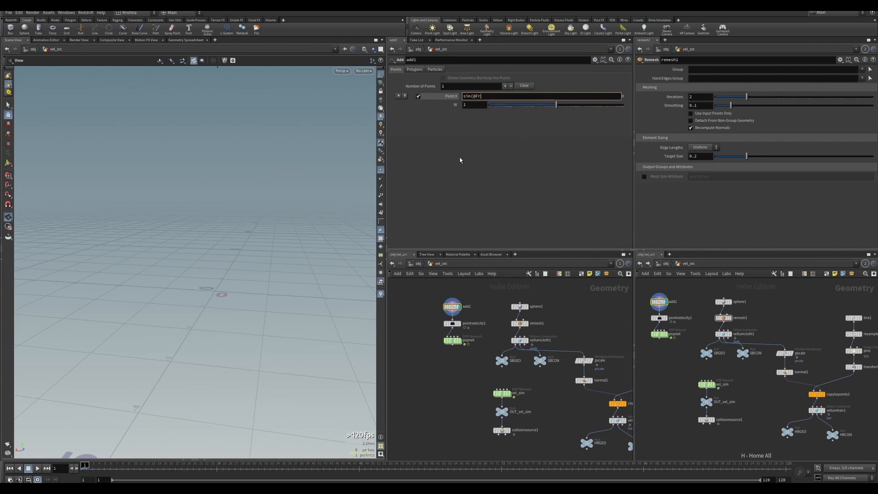
type("ame*10)*0.5")
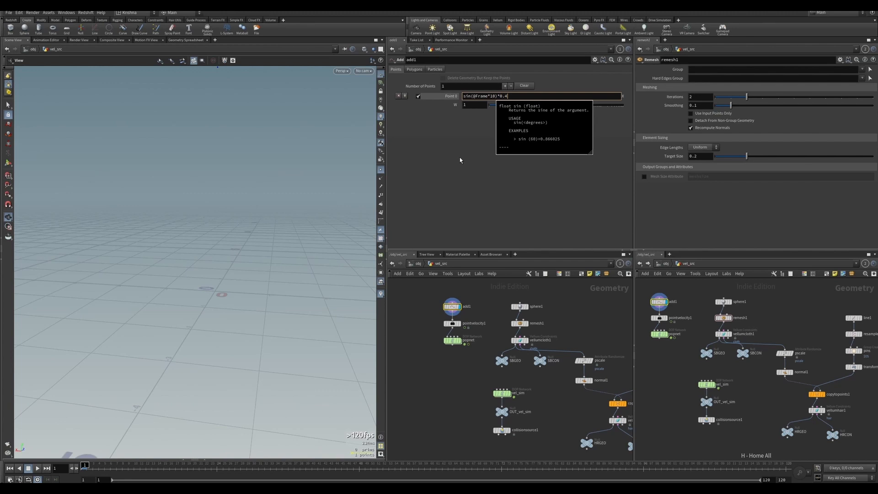
key("Return")
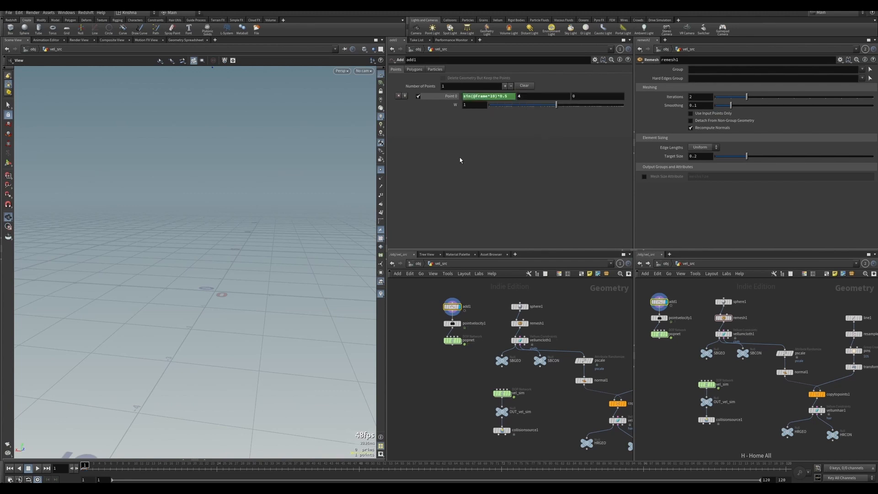
Enter popnet, play the particle simulation to check the oscillating emission, and rewind to the first frame
double_click(453, 340)
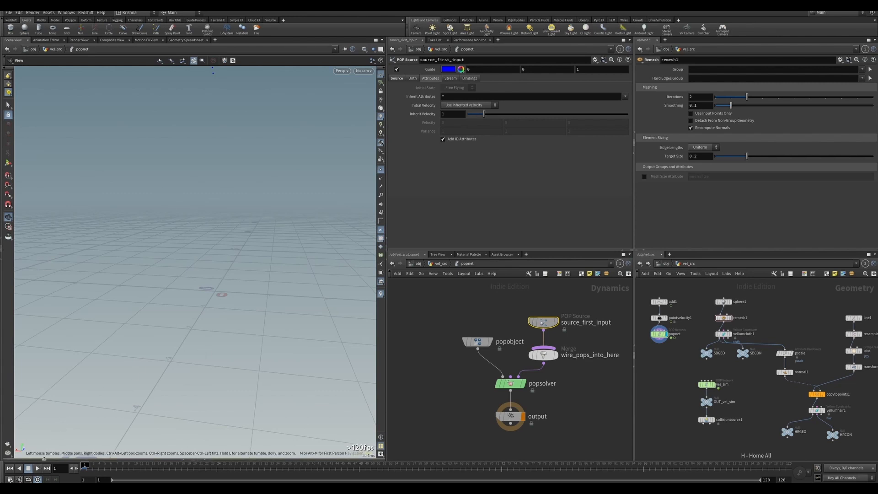
scroll(223, 264, "down", 3)
middle_click_drag(223, 264, 206, 284)
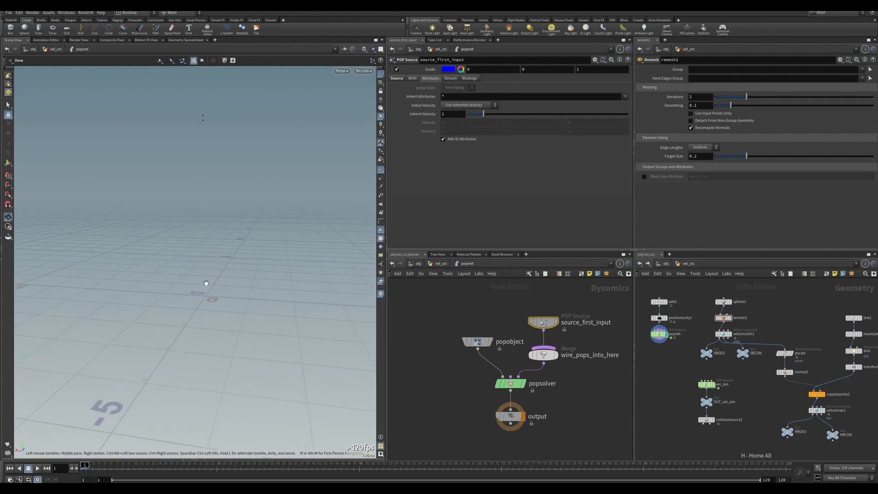
left_click(37, 468)
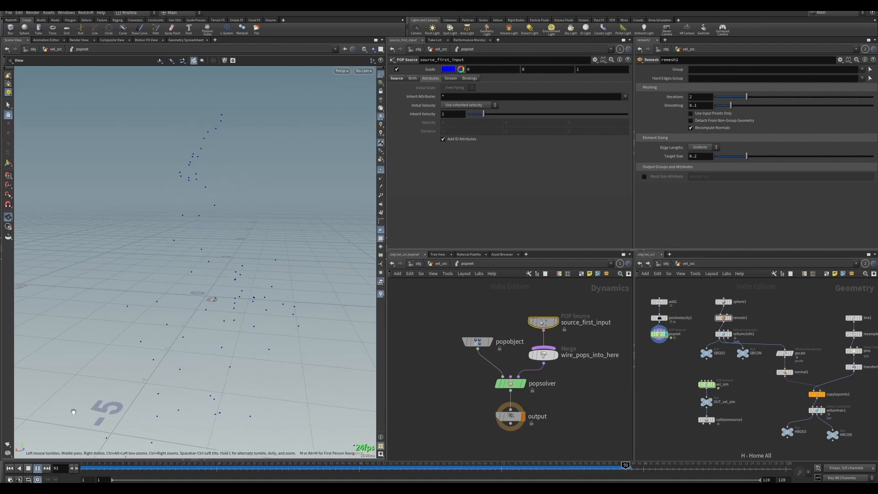
left_click(10, 469)
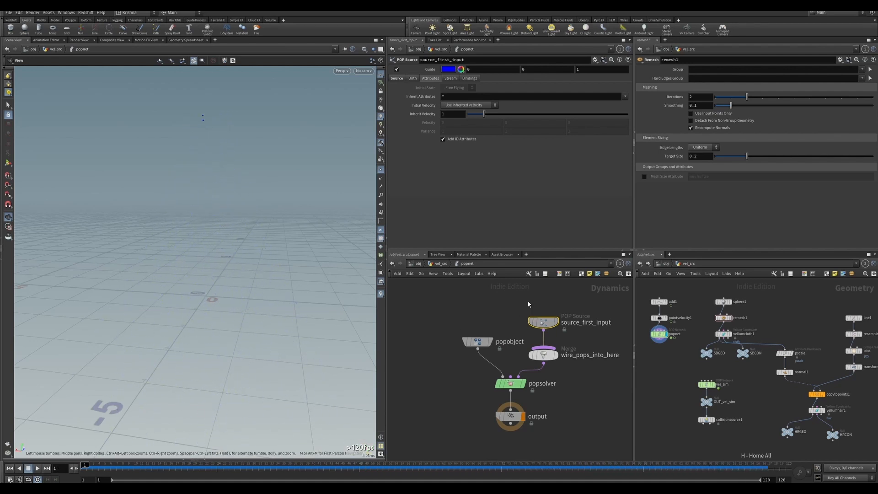
Set the initial velocity of source_first_input to Add to inherited velocity with a Y variance of -1, and preview the simulation
left_click(463, 105)
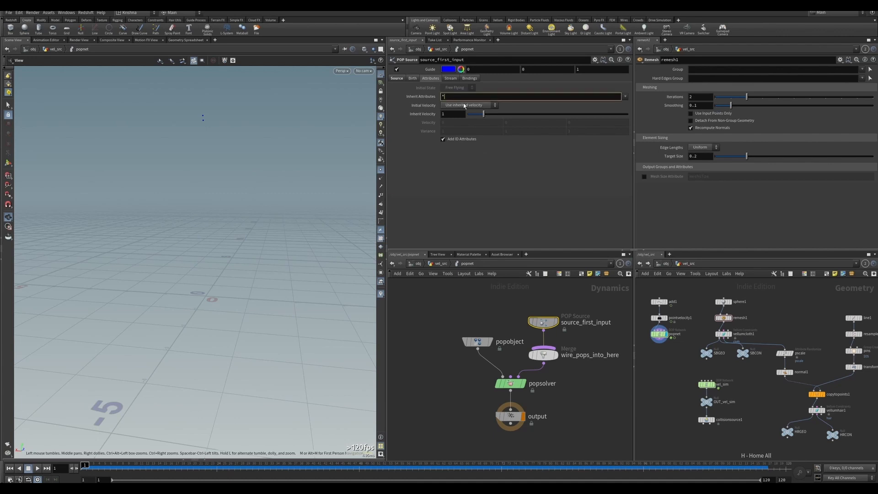
left_click(462, 120)
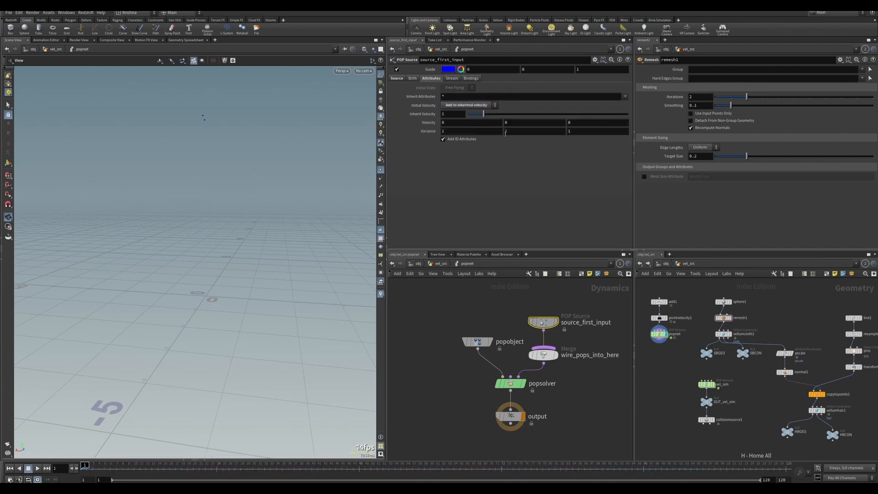
left_click(506, 131)
key("Tab")
key("Return")
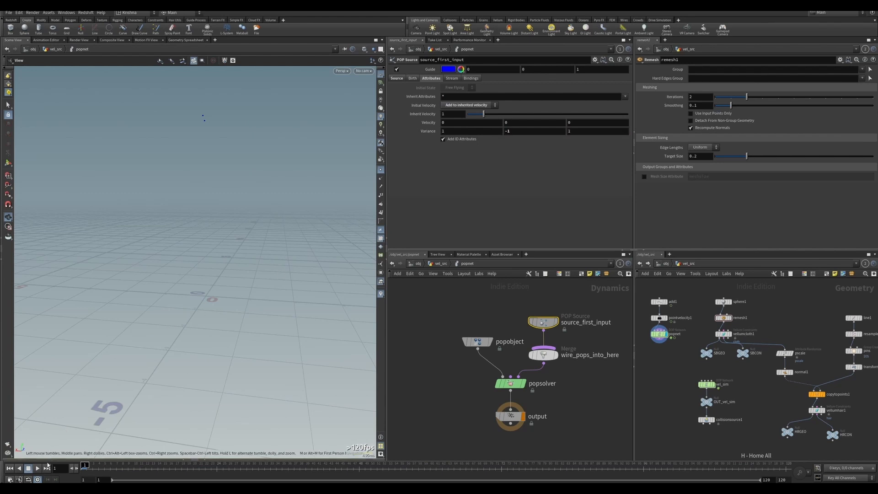
left_click(39, 468)
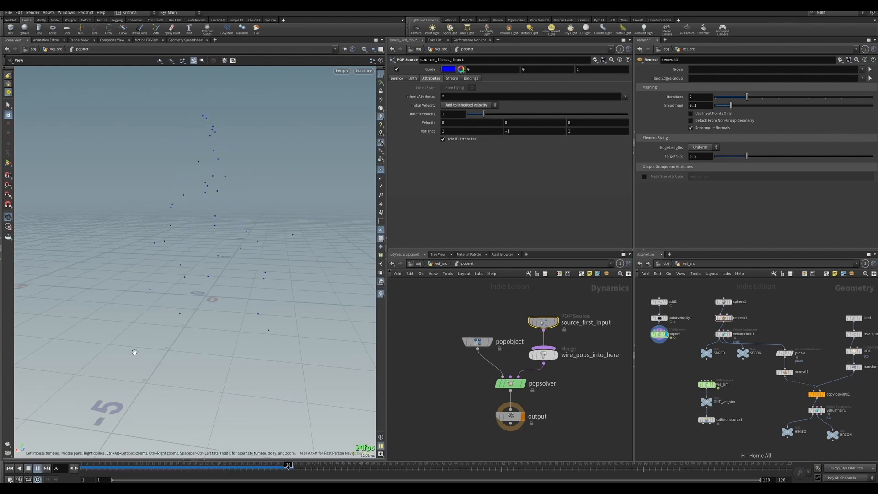
left_click(10, 468)
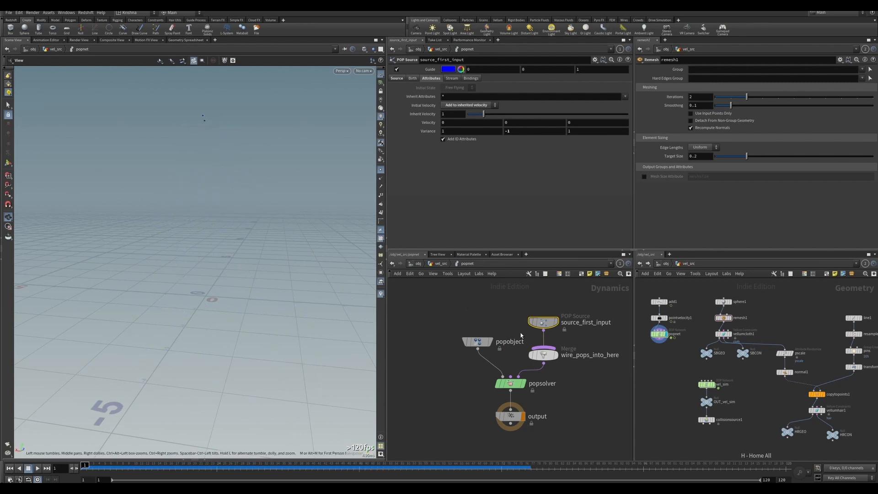
Add a Null node named OUT_PTS below popnet at the vel_src level and display it
key("Tab")
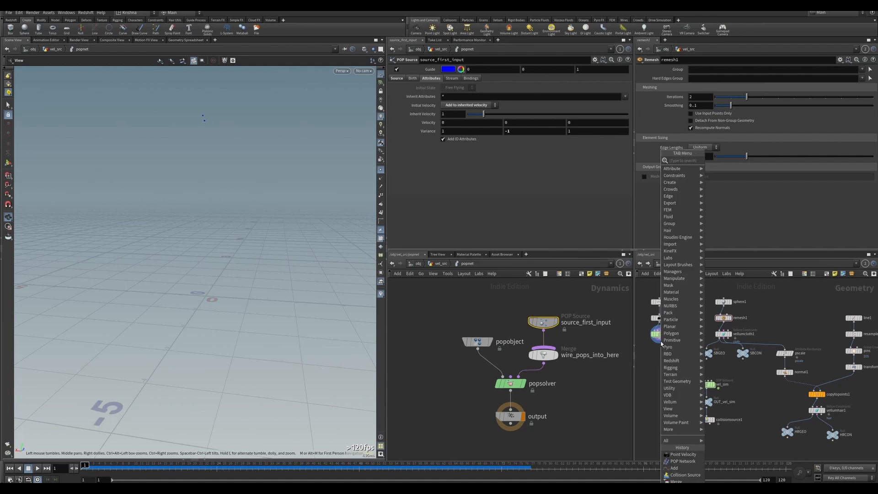
type("null")
key("Return")
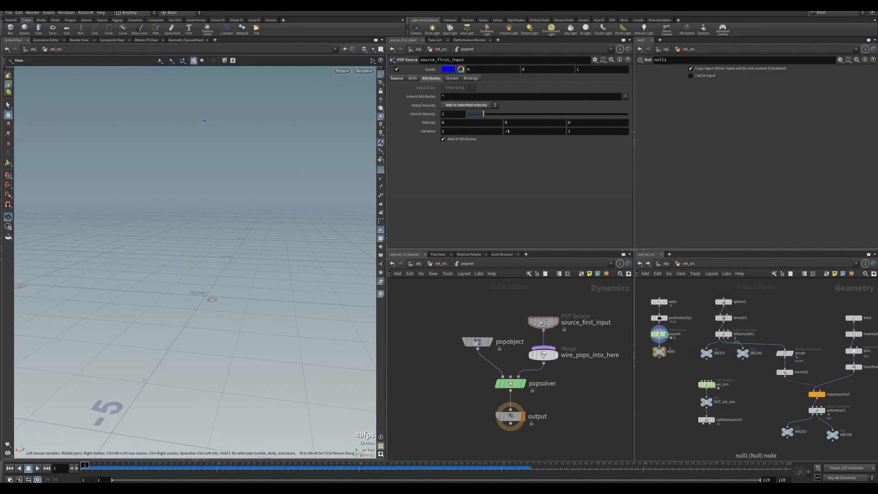
double_click(670, 351)
type("OUT_PTS")
key("Return")
left_click(665, 351)
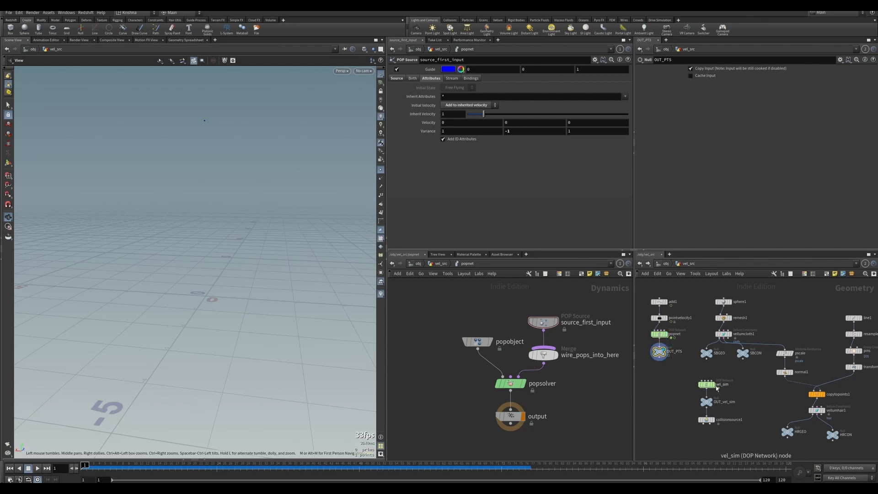
Inside vel_sim, set the emission type of sb_source to Instance on Points
double_click(707, 384)
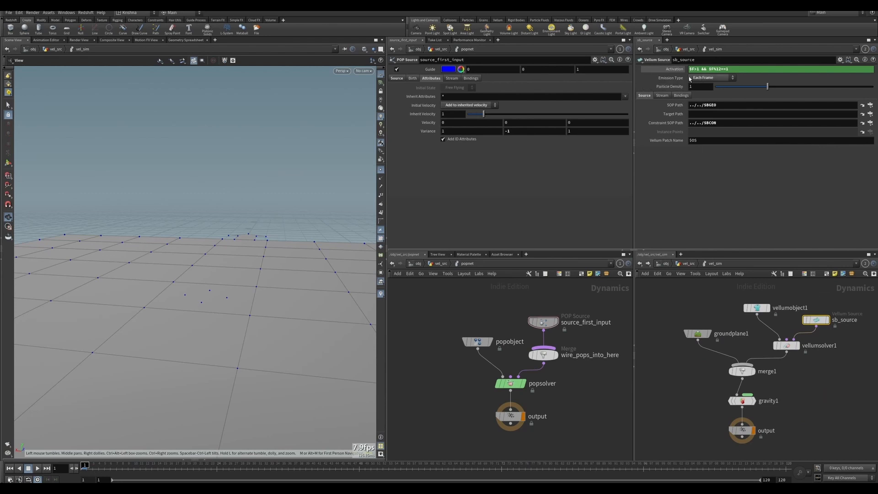
left_click(707, 78)
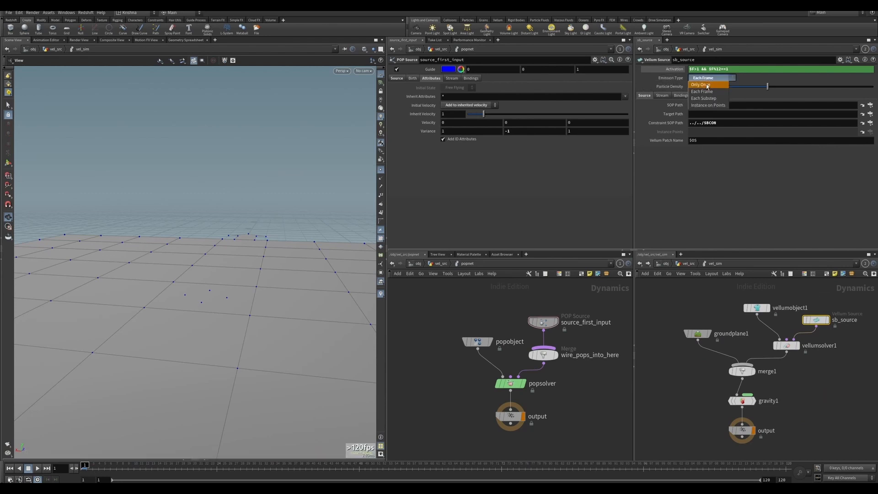
left_click(712, 107)
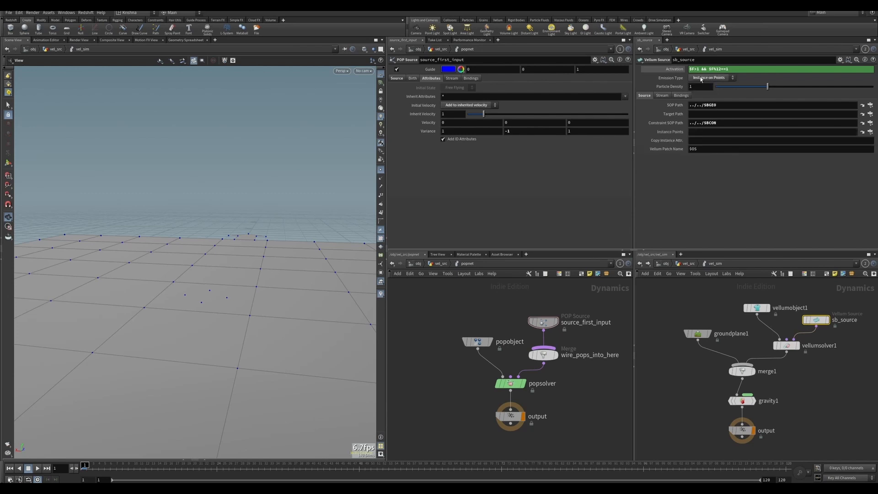
Delete the activation expression channel of sb_source and set its activation to 1
right_click(675, 69)
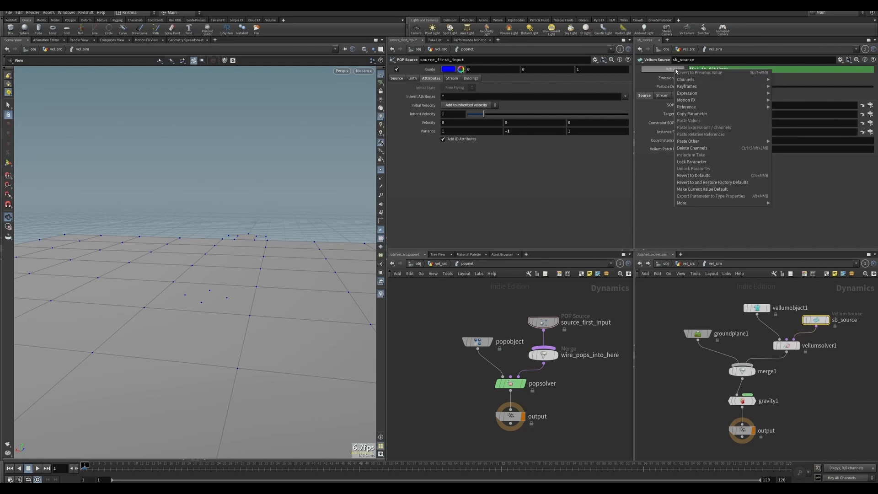
left_click(693, 149)
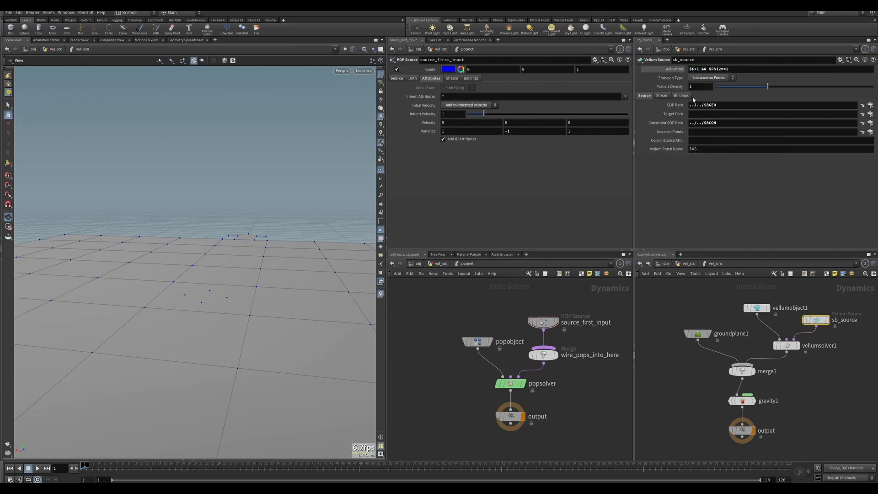
left_click(694, 69)
type("1")
key("Return")
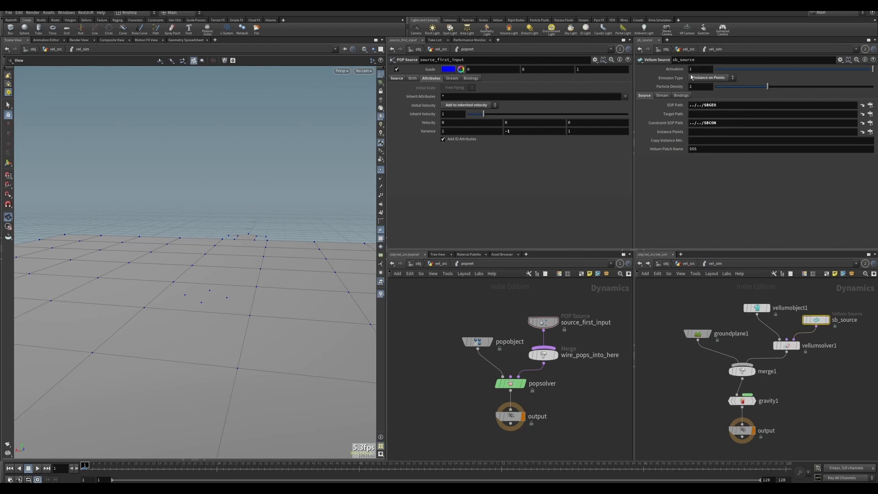
Set the impulse activation of source_first_input in popnet to the expression $F>1 && $F%12==1, and preview the emission
left_click(545, 324)
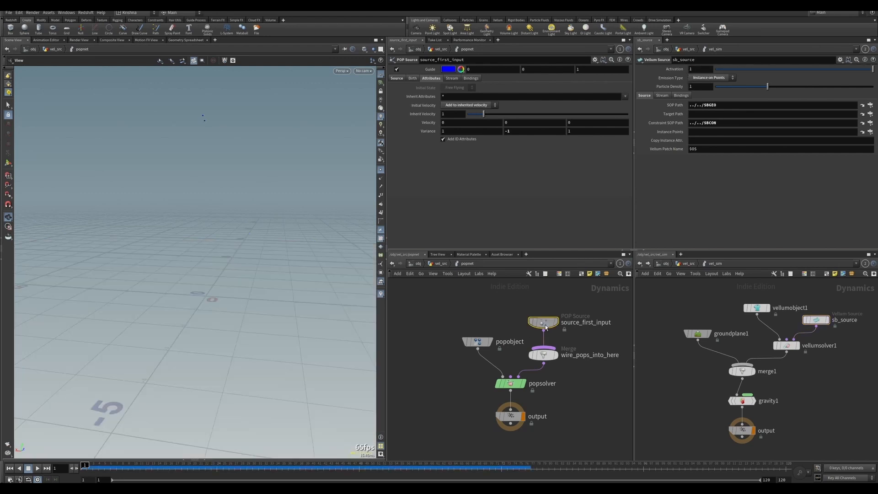
left_click(397, 79)
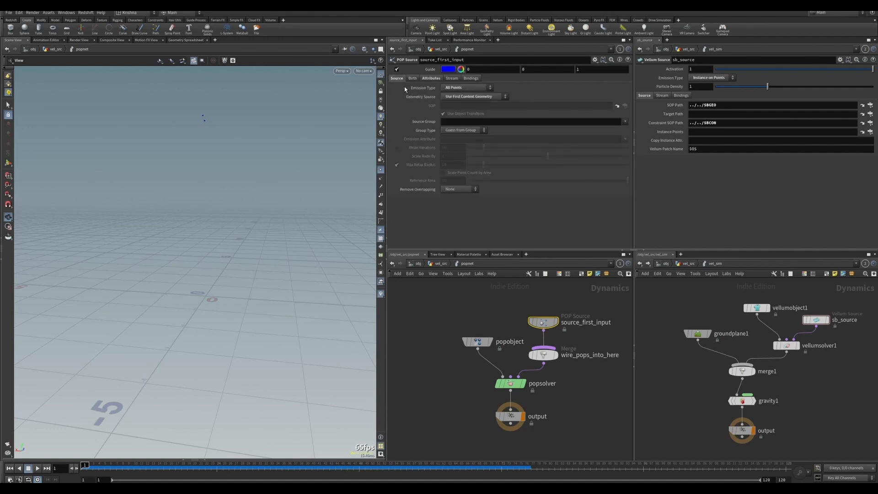
left_click(413, 78)
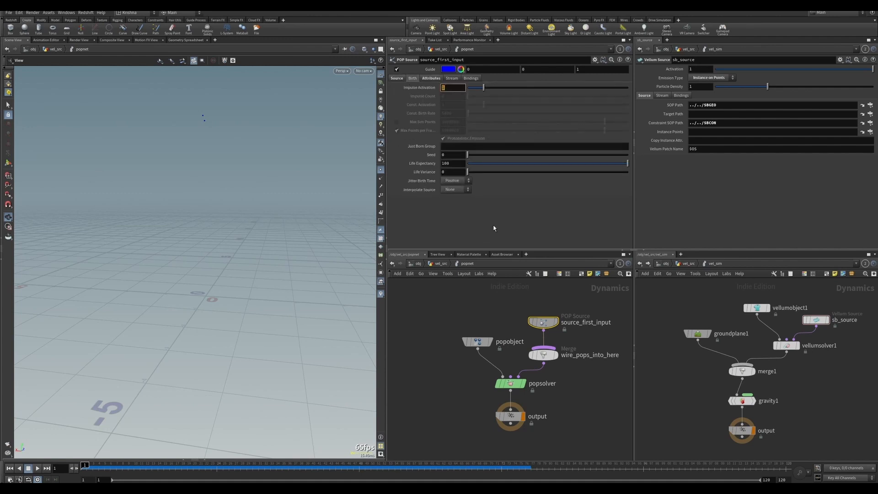
type("$F>1 &&")
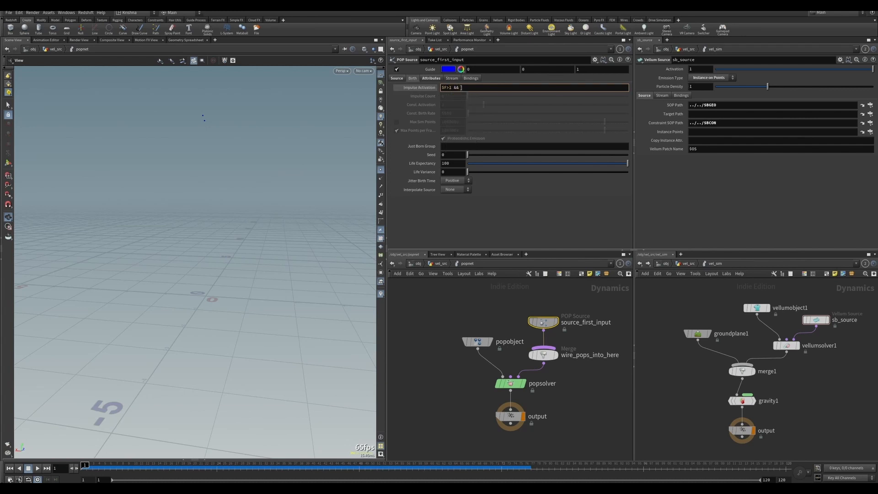
type("$F%12==1")
key("Return")
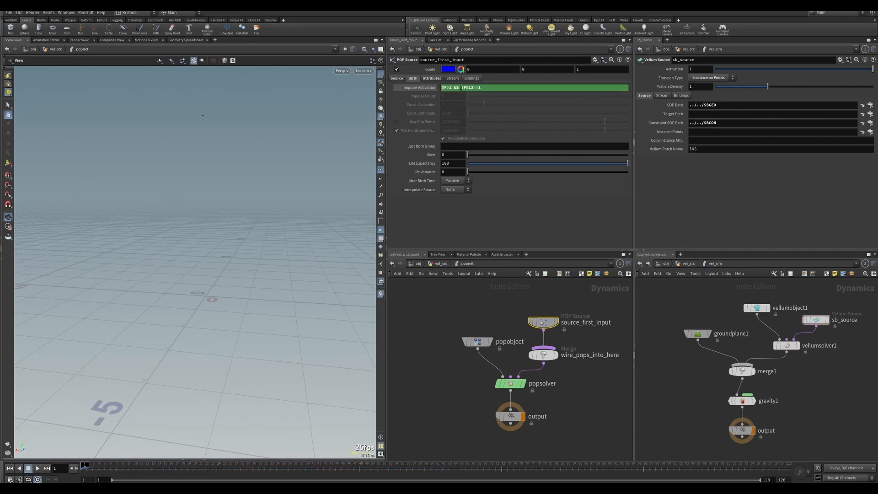
left_click(408, 89)
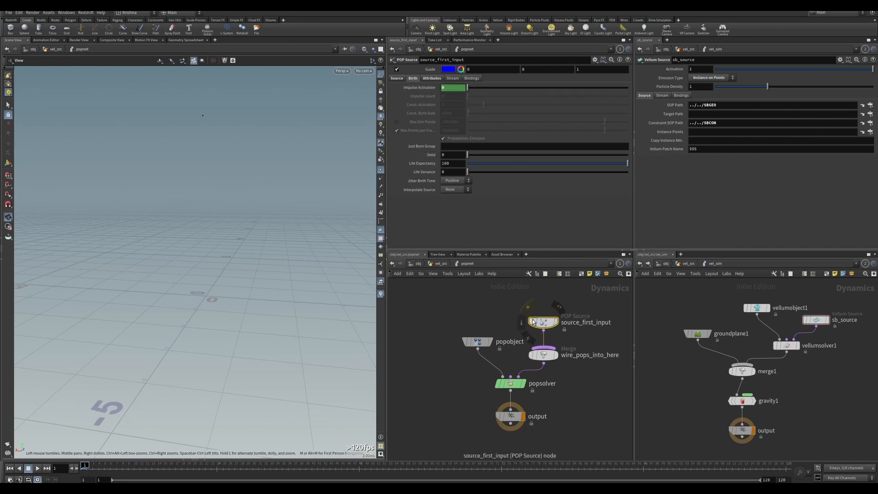
left_click(37, 468)
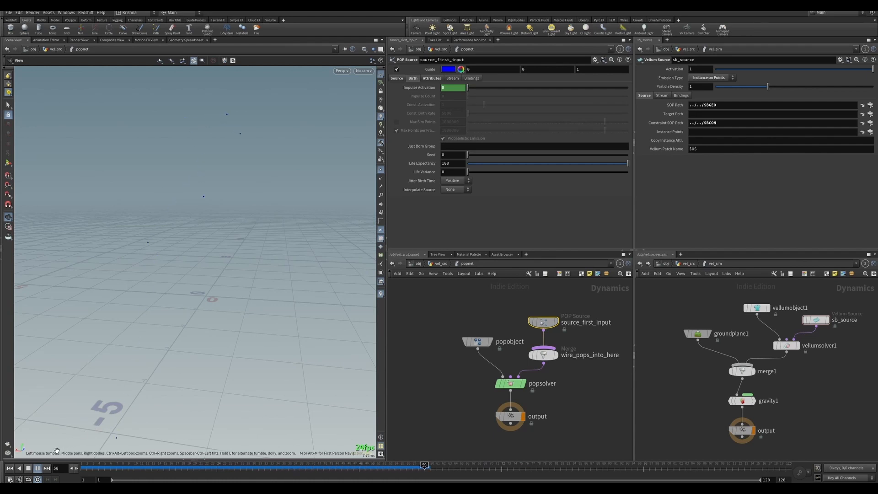
left_click(10, 469)
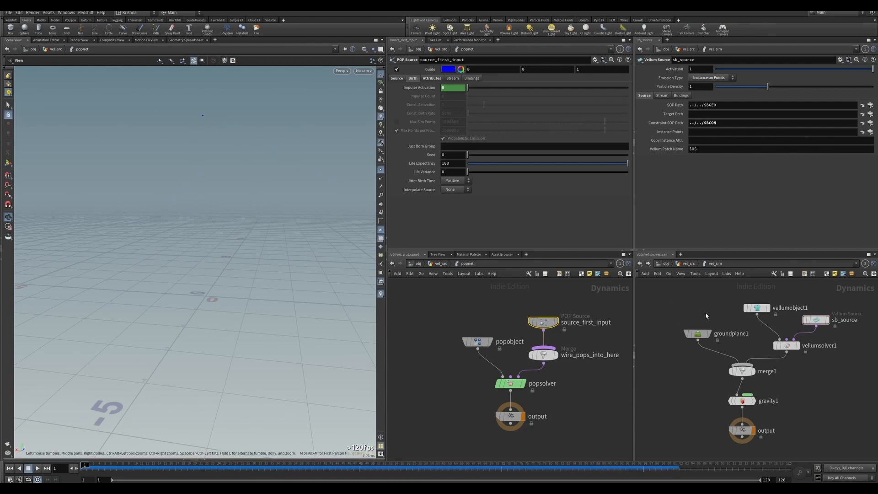
Assign the OUT_PTS null from vel_src as the instance points of sb_source
left_click(816, 320)
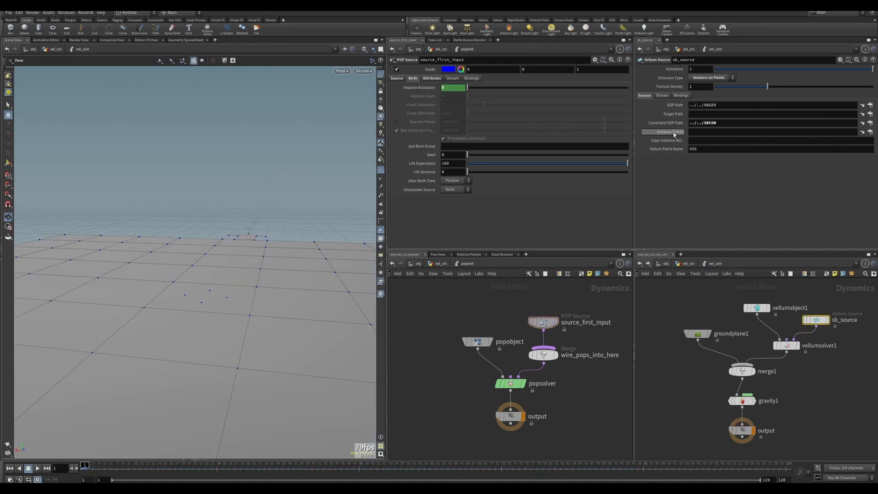
mouse_move(679, 135)
key("u")
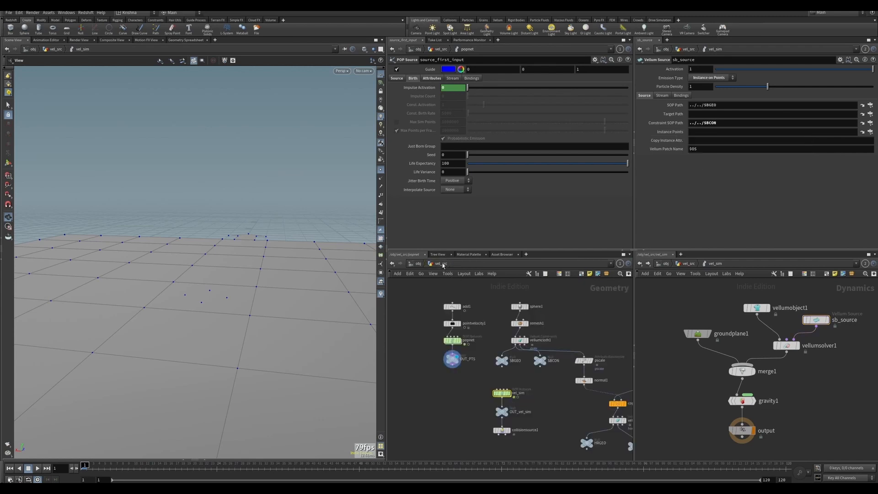
left_click_drag(452, 362, 695, 134)
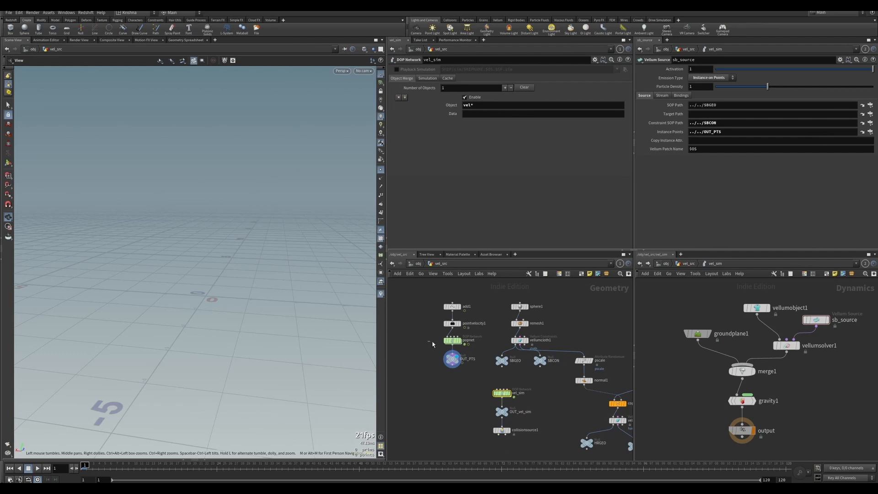
Set the Object Merge object of popnet to pop* and check the nodes inside the network
left_click(449, 360)
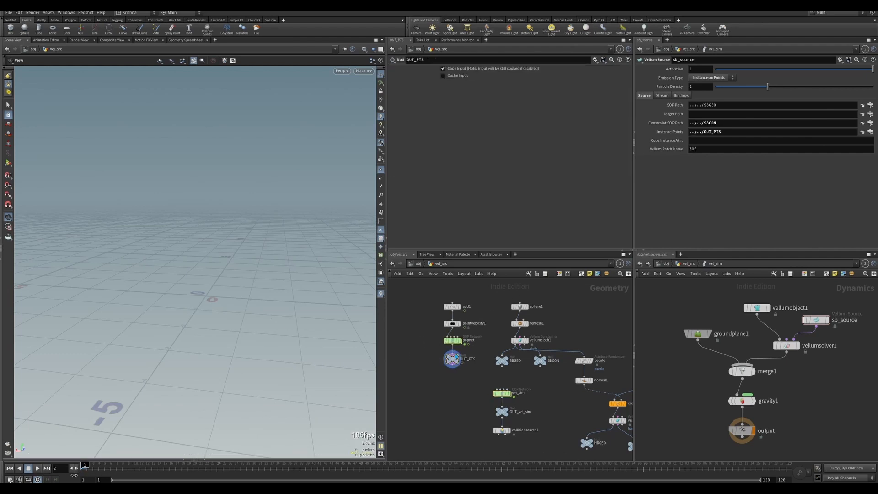
left_click(452, 340)
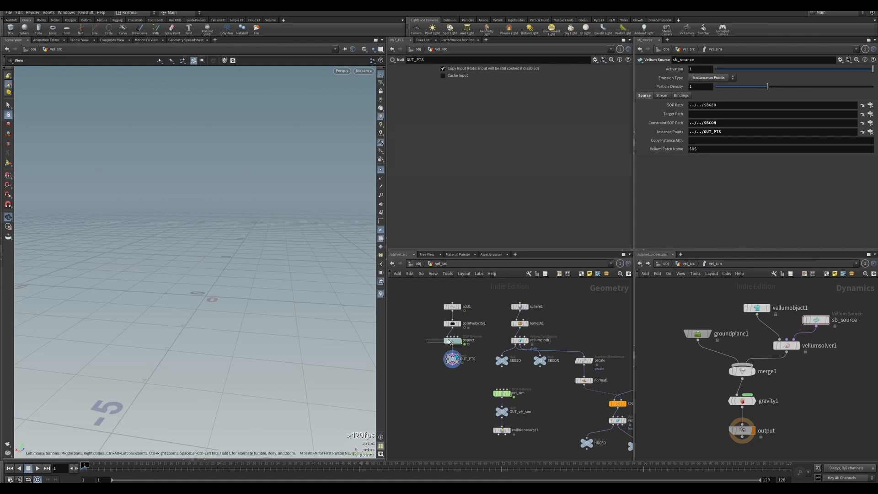
left_click(464, 105)
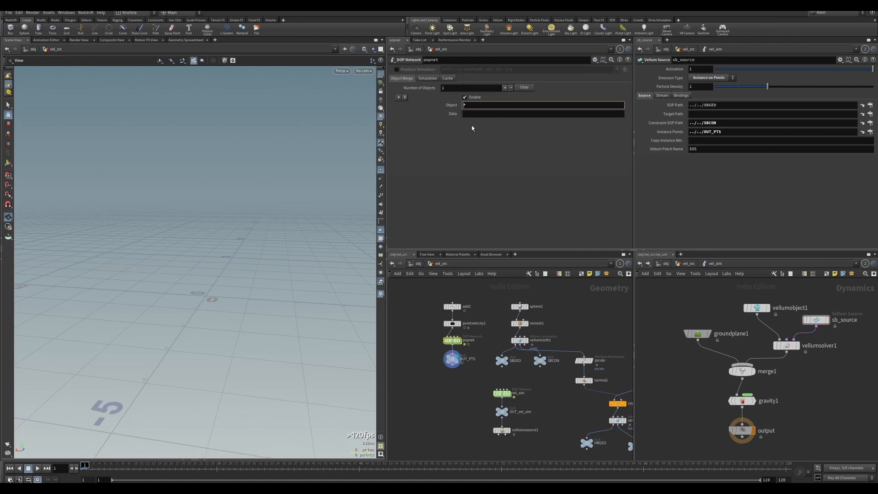
type("pop")
key("Return")
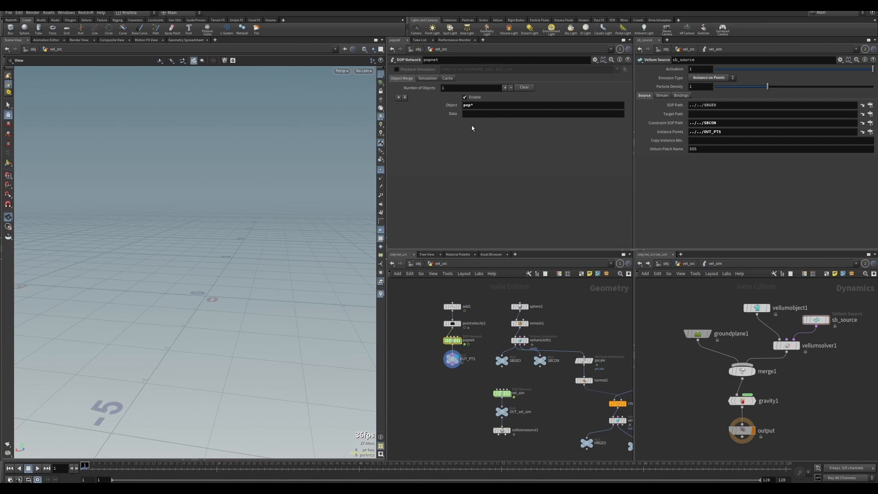
double_click(452, 341)
left_click(473, 341)
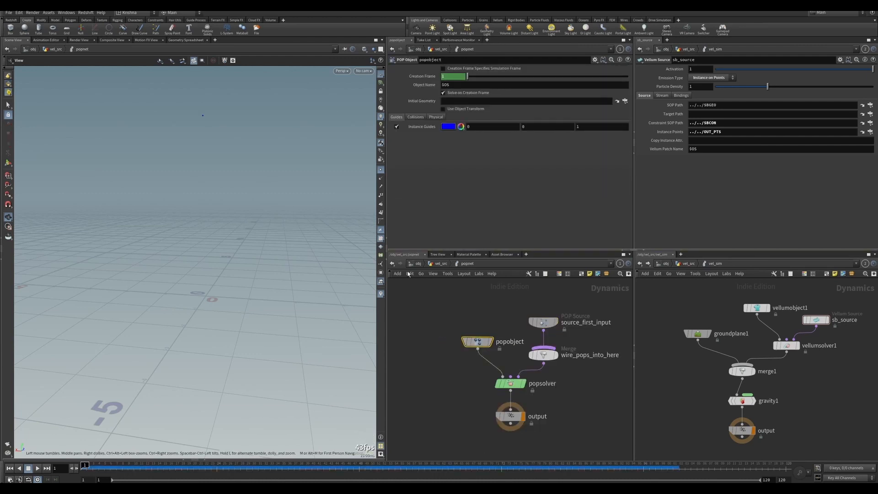
left_click(393, 264)
Play the vel_sim simulation past frame 30, rewind it and scrub to frame 13 to examine the first emitted sphere
left_click(757, 307)
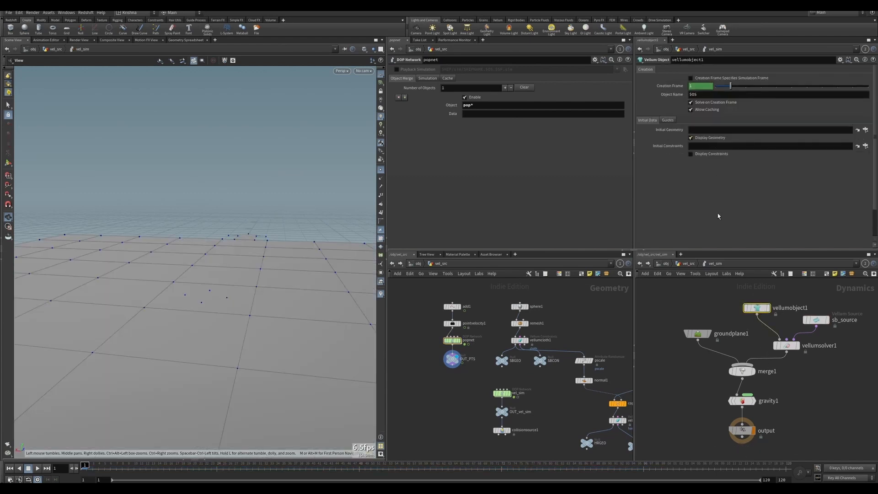
left_click(816, 320)
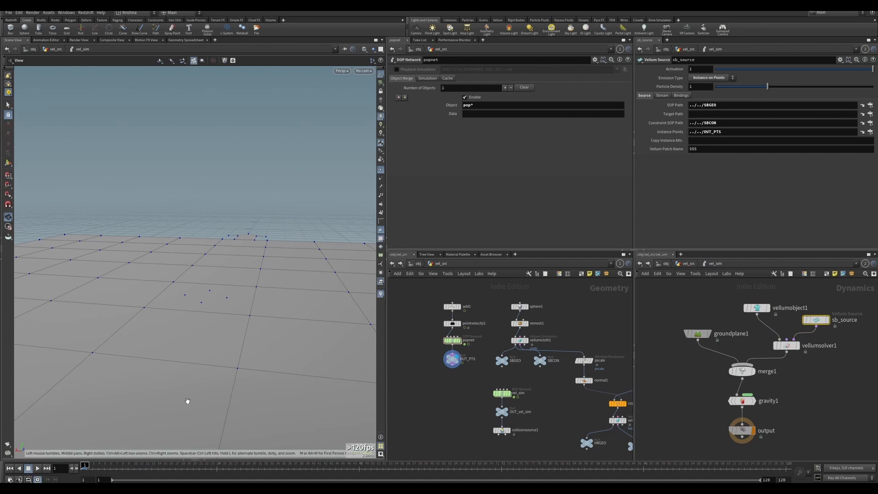
left_click(37, 468)
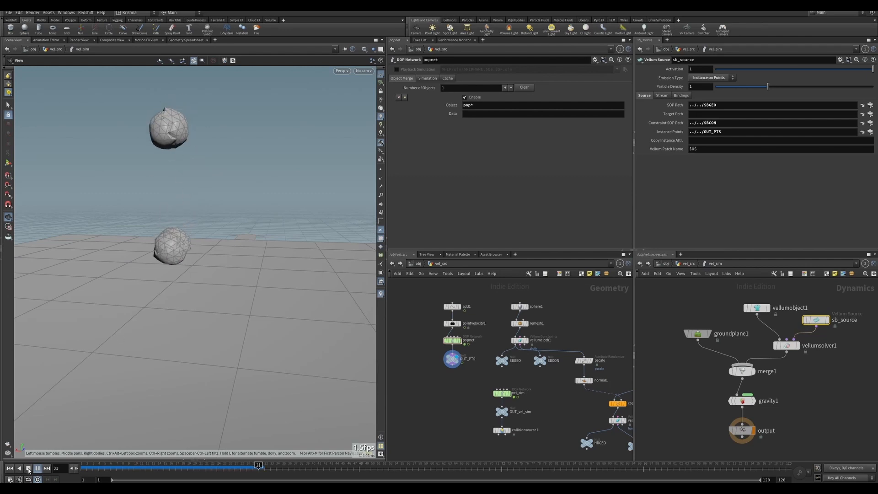
left_click(28, 469)
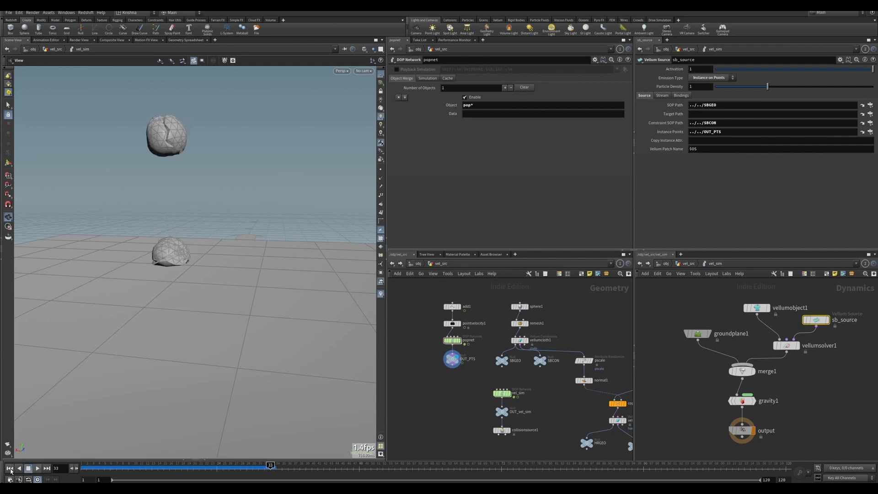
left_click(9, 469)
left_click_drag(98, 466, 149, 468)
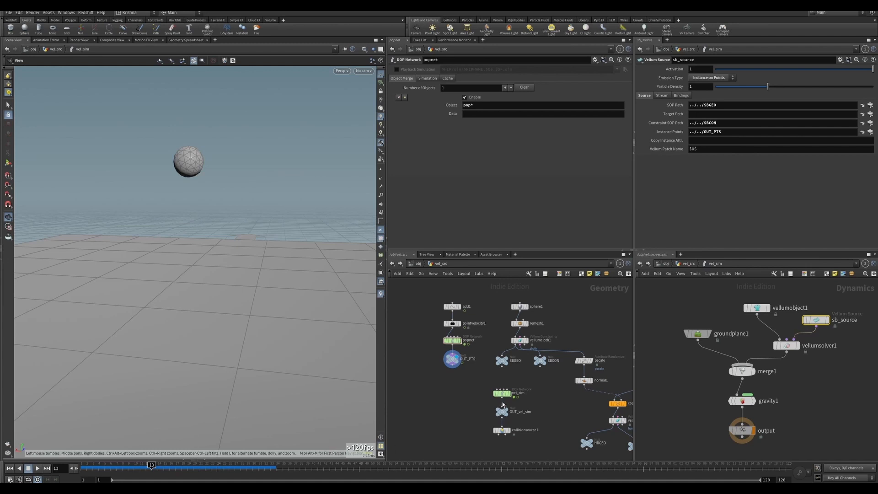
Display the OUT_vel_sim null and scrub between frames 1 and 17 to inspect the emitted soft bodies
scroll(547, 377, "down", 4)
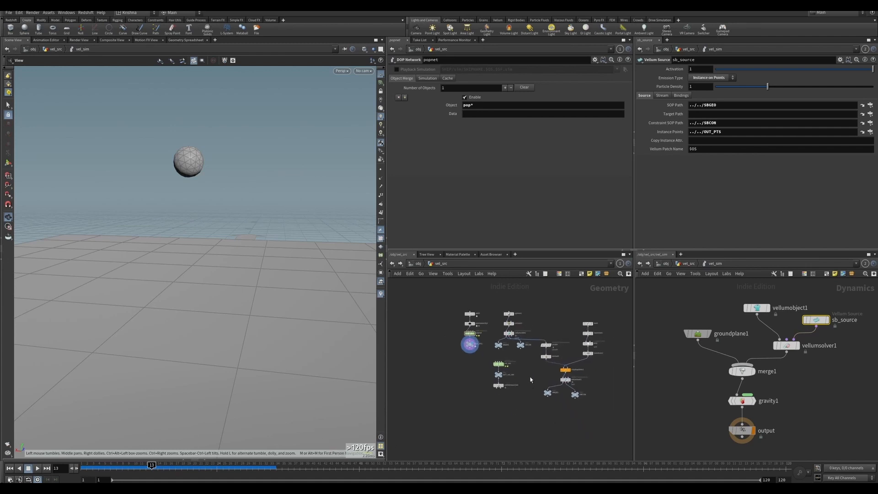
scroll(548, 377, "up", 3)
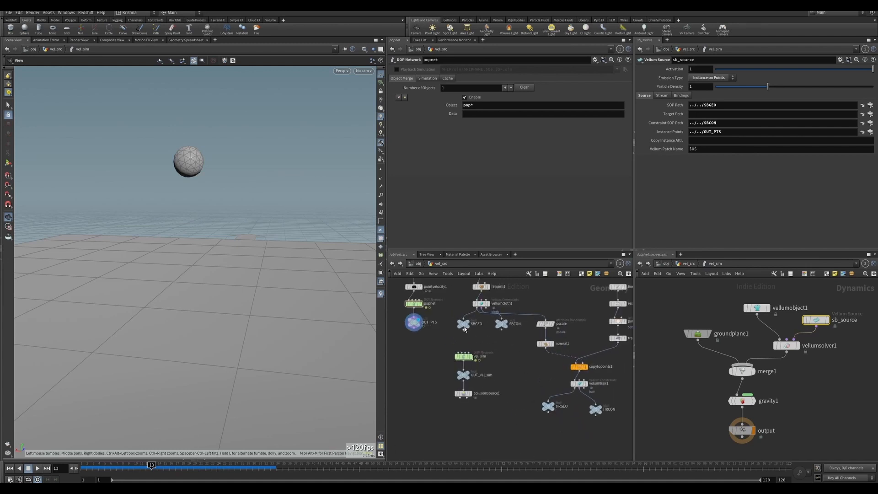
left_click(464, 377)
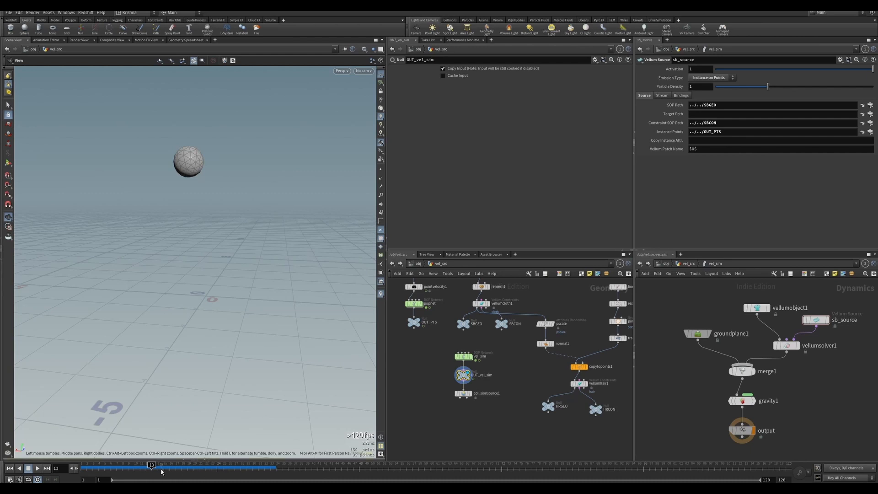
left_click_drag(153, 467, 175, 466)
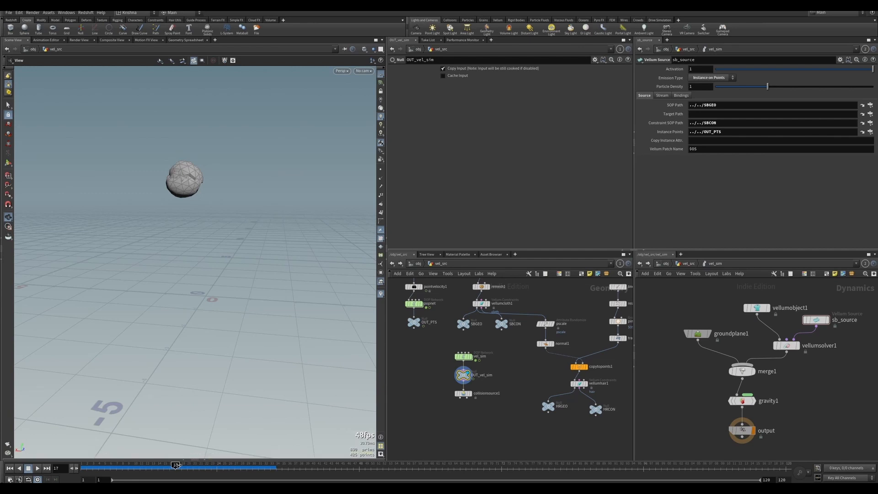
mouse_move(176, 466)
left_mouse_down()
mouse_move(188, 466)
mouse_move(85, 466)
left_mouse_up()
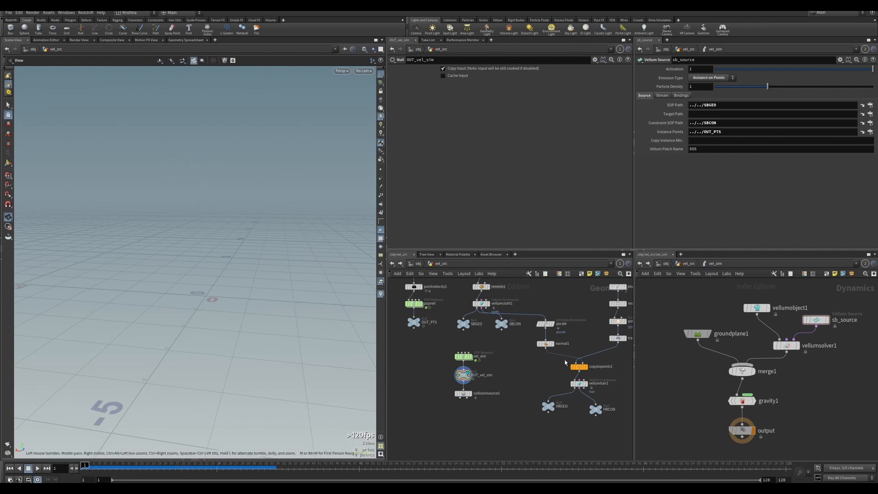
Inside popnet, set the life expectancy of source_first_input to 0.001
double_click(414, 303)
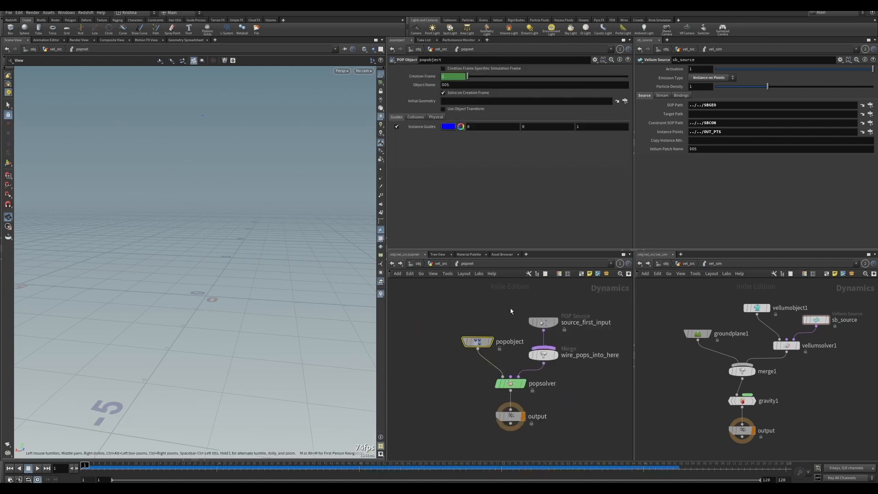
left_click(542, 323)
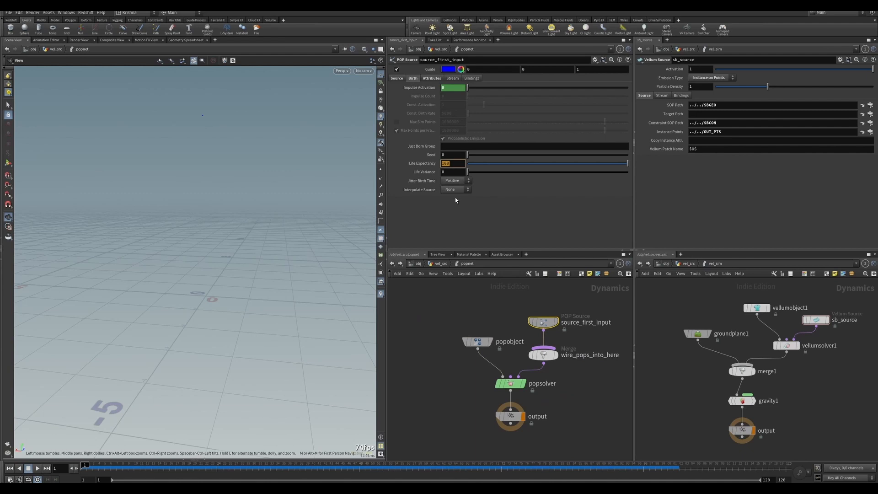
type("0.001")
key("Return")
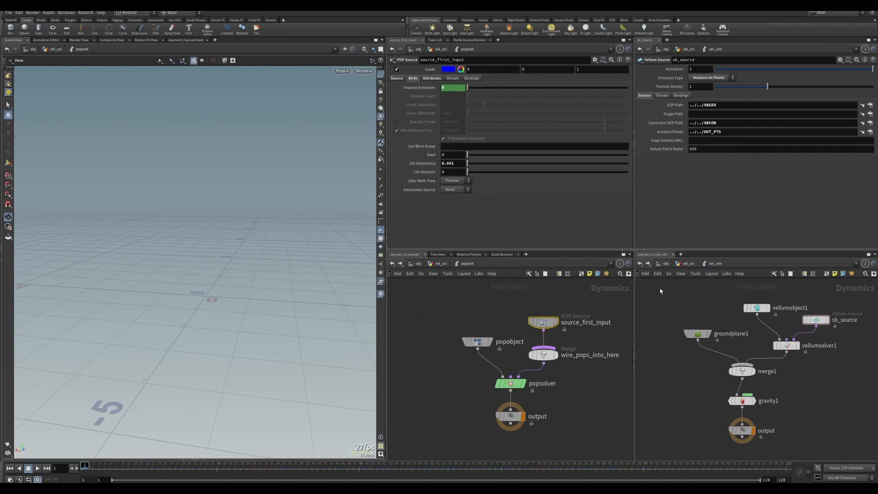
Check the substeps of vellumsolver1, then play the popnet particle emission and return to the first frame
left_click(787, 346)
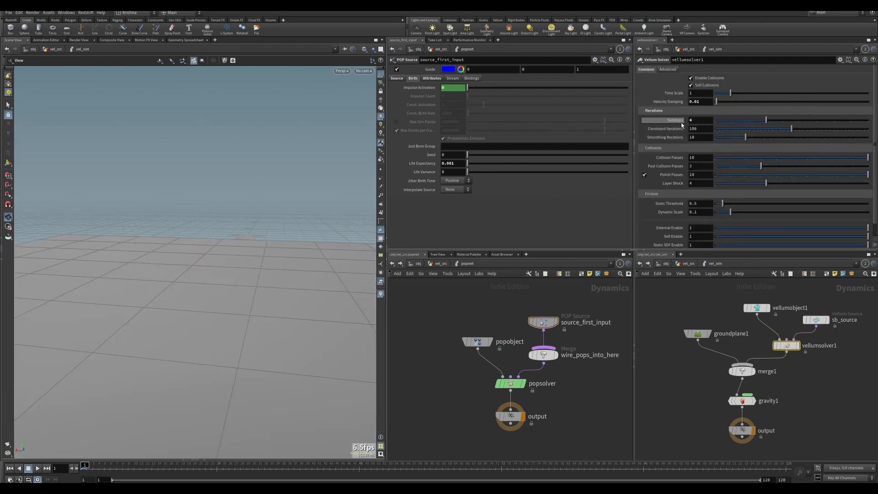
mouse_move(676, 124)
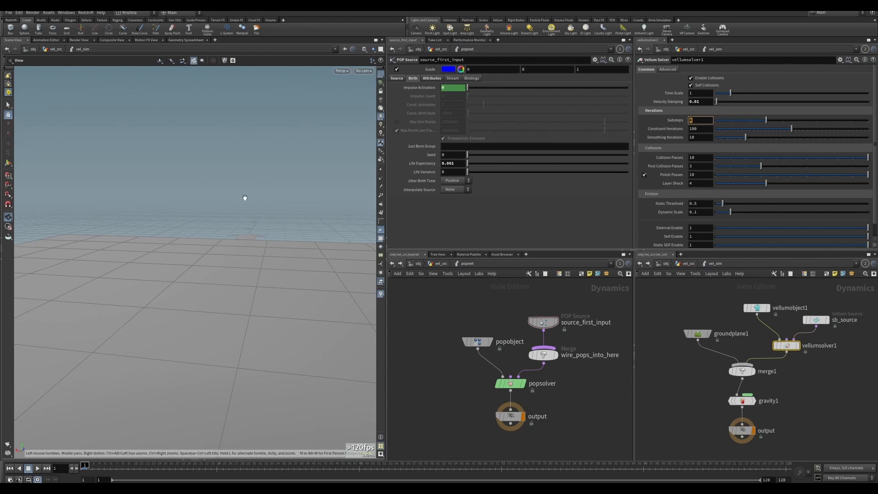
left_click(550, 325)
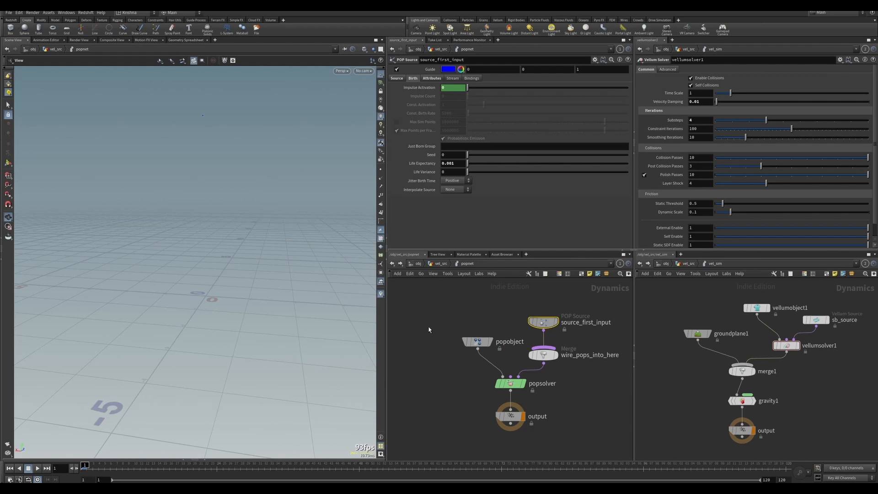
left_click(38, 468)
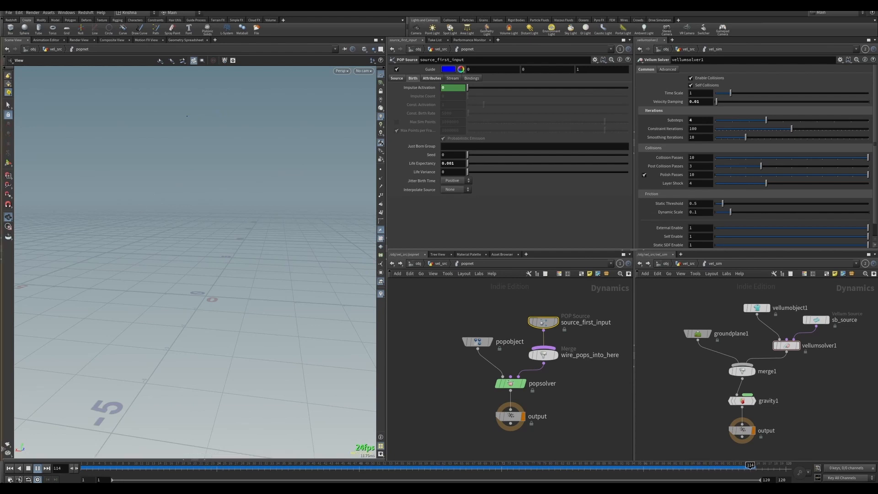
left_click(10, 468)
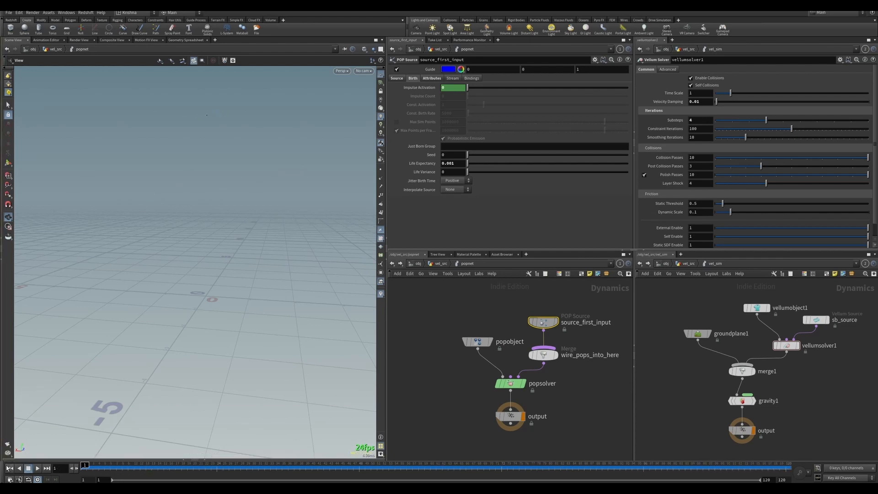
Review the velocity attributes of source_first_input and set the Y default value of pointvelocity1 in vel_src to -10
left_click(432, 78)
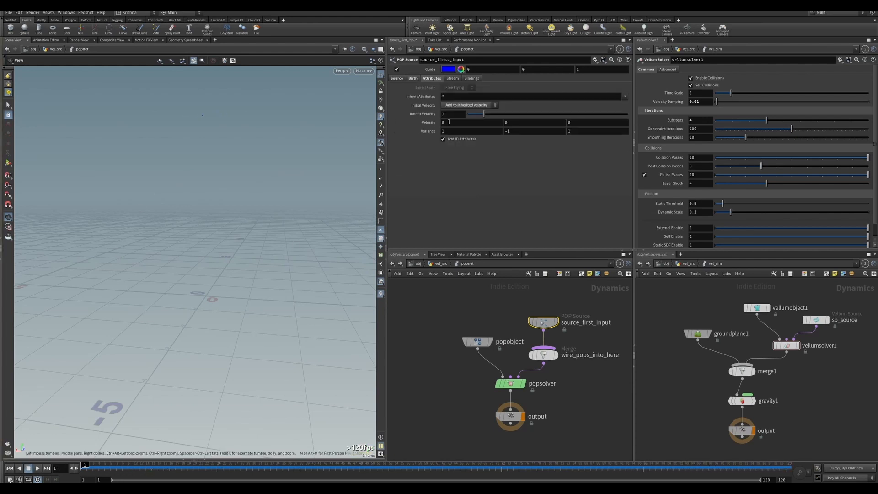
left_click(439, 264)
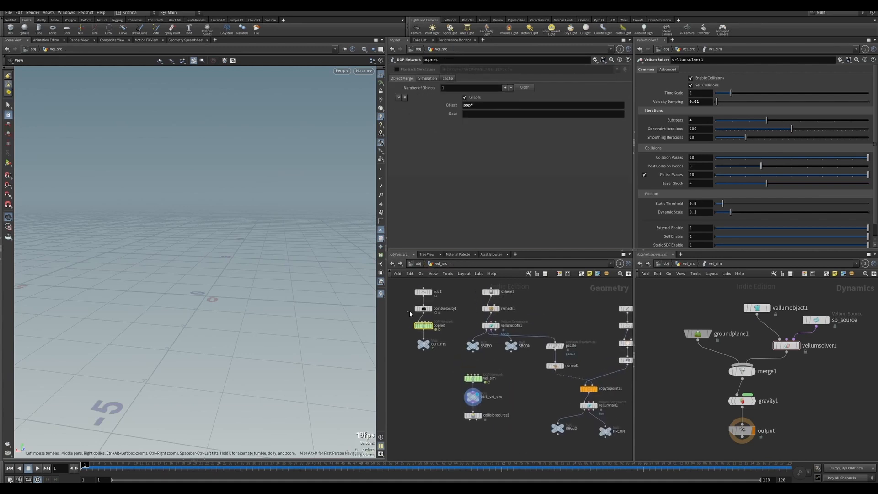
left_click(422, 309)
left_click(506, 111)
type("-")
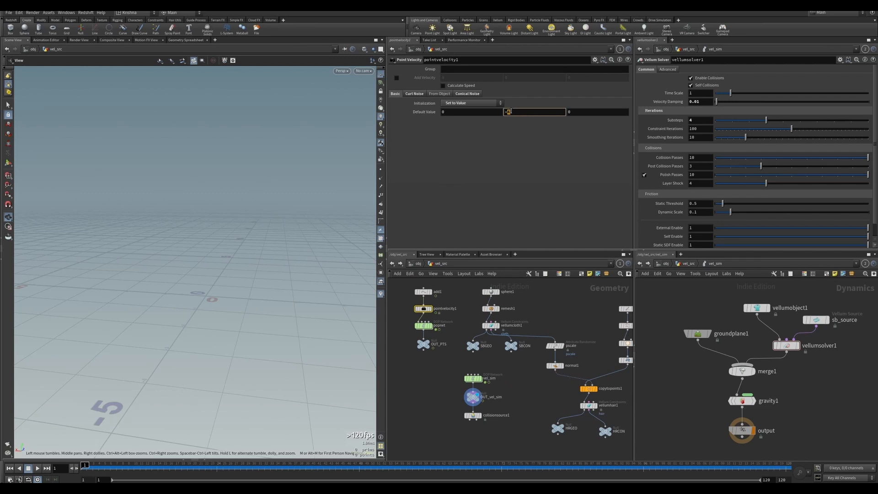
type("10")
key("Return")
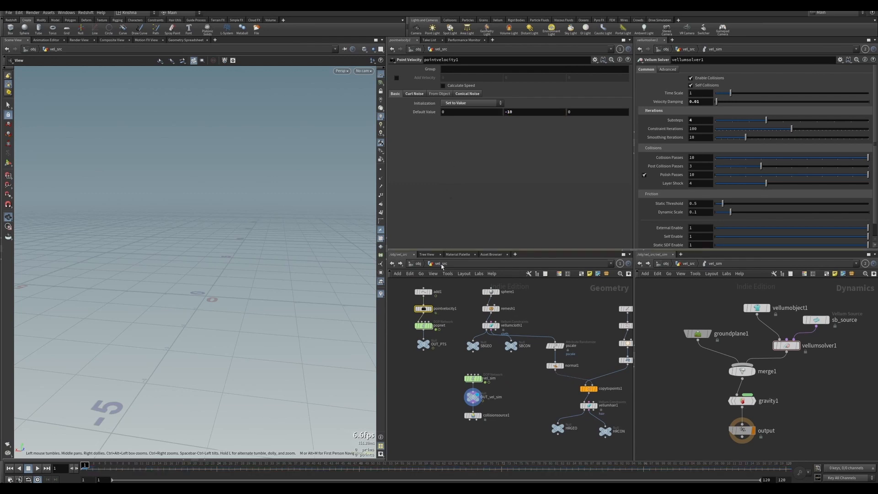
Play the vel_sim simulation with the ground plane to about frame 90 to examine the falling soft bodies
double_click(473, 380)
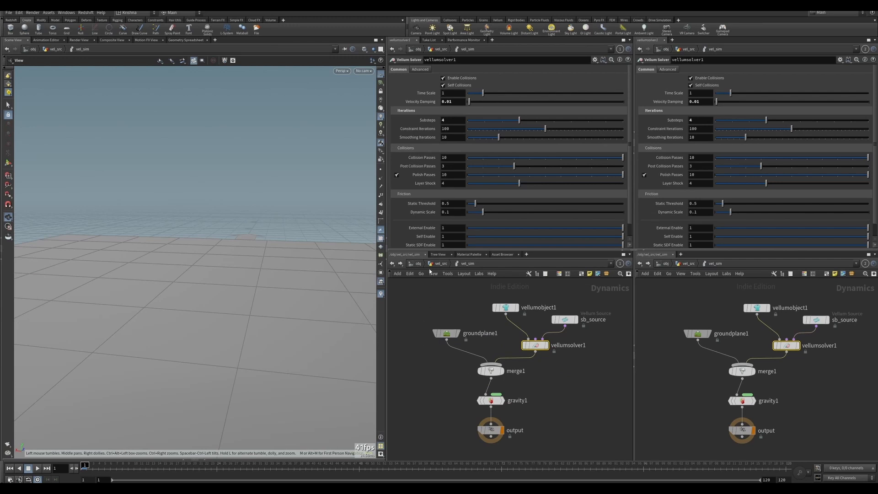
key("u")
left_click(699, 336)
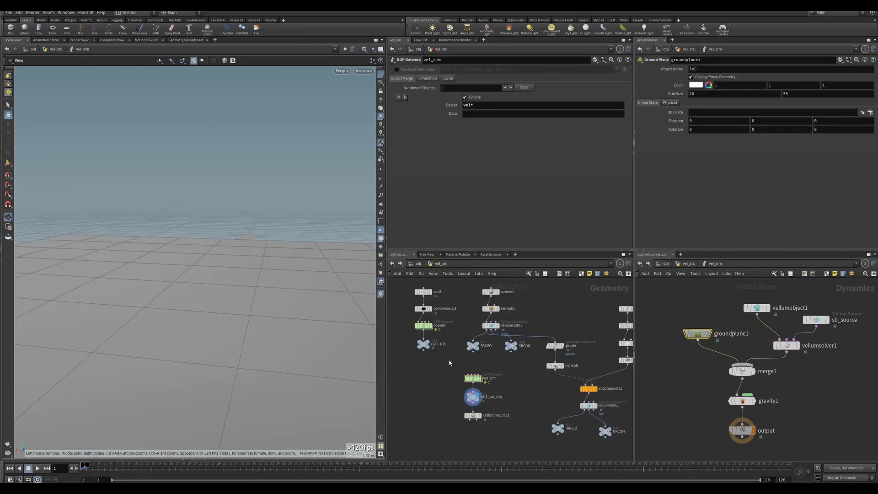
left_click(39, 468)
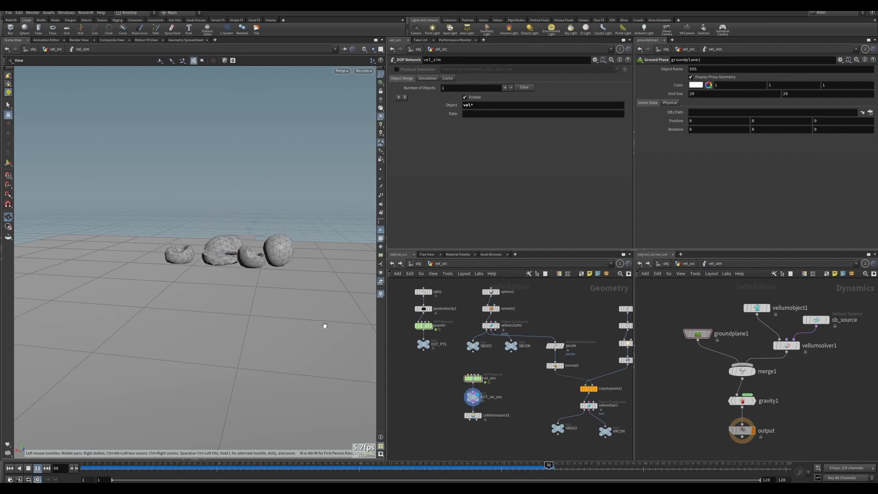
left_click(29, 468)
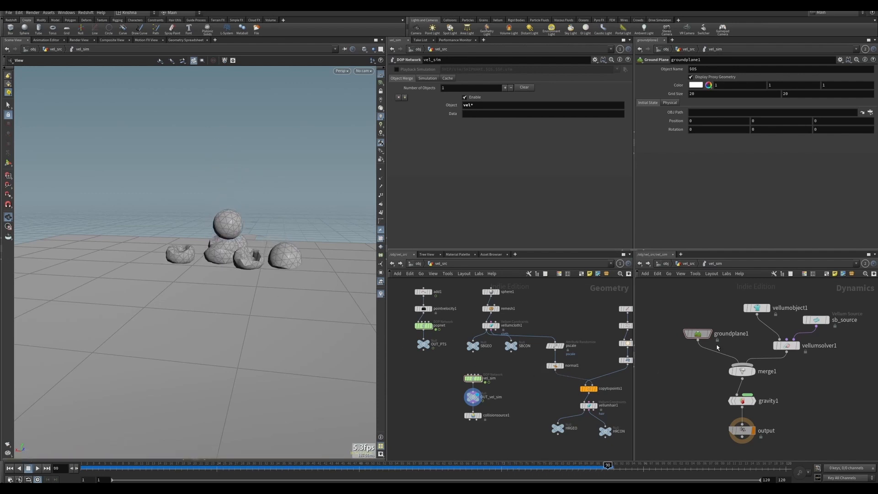
Review the emission type options of sb_source, keeping Instance on Points, and replay the simulation from the first frame
left_click(816, 320)
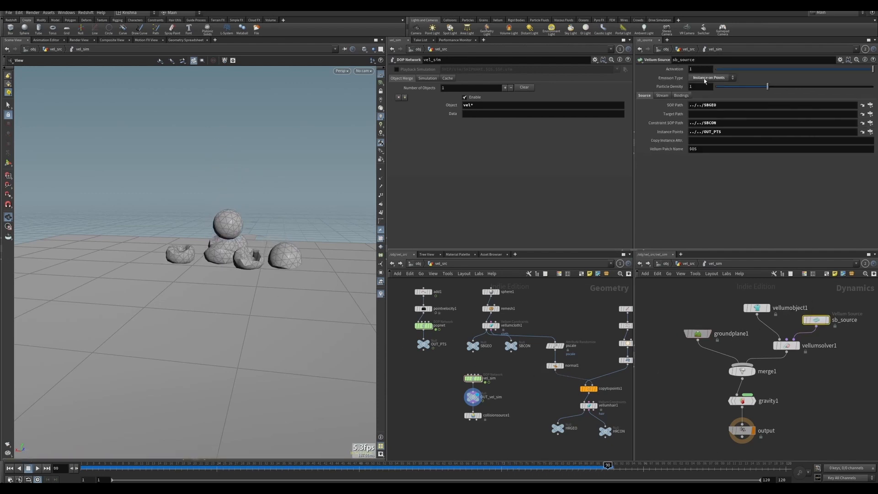
left_click(705, 80)
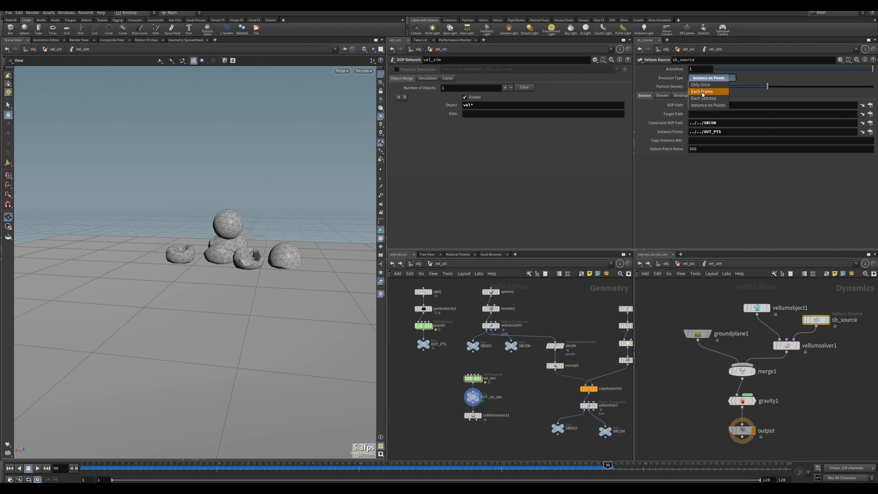
key("Escape")
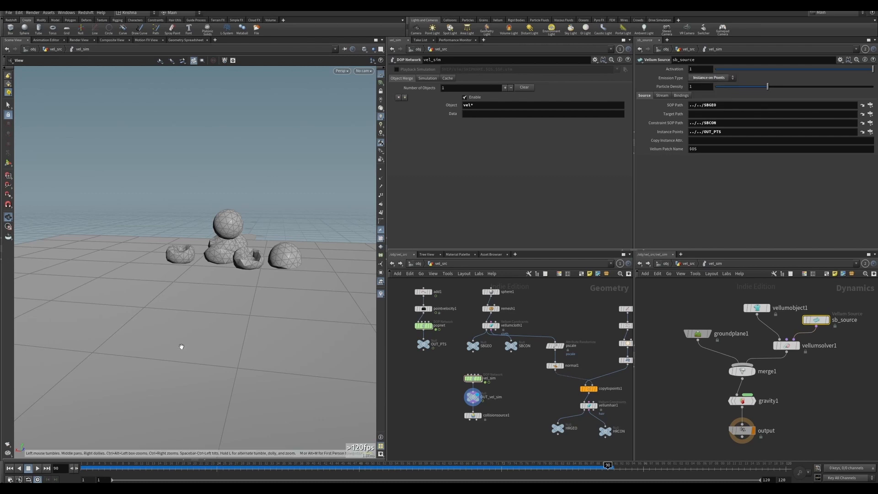
left_click(10, 468)
left_click(38, 468)
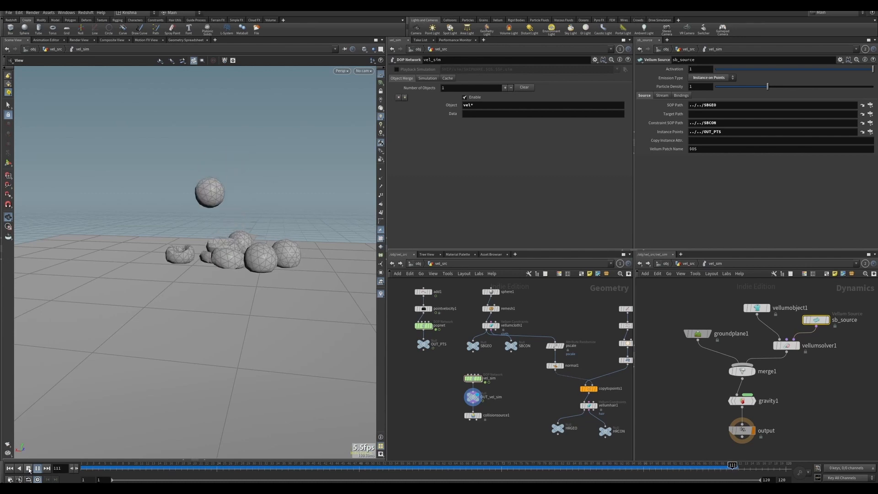
Stop the playback, display OUT_vel_sim and step through the frames around the first impact, then return to the first frame
left_click(28, 468)
left_click_drag(85, 466, 151, 466)
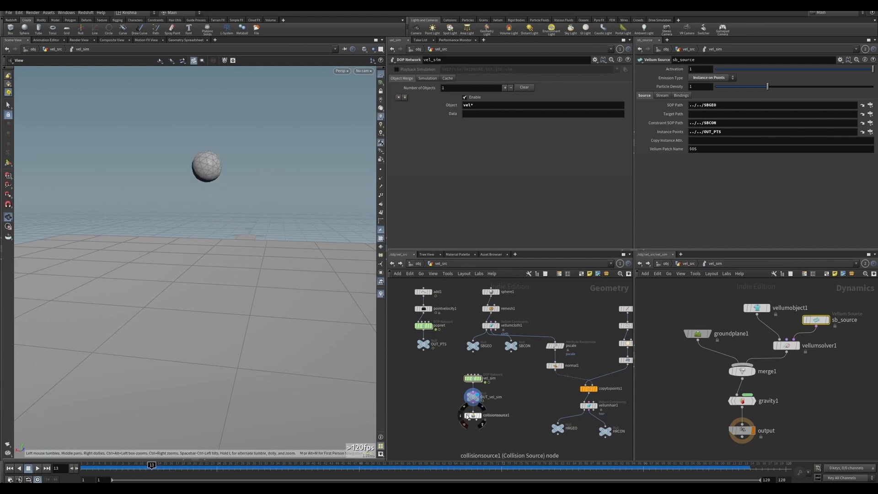
left_click(473, 397)
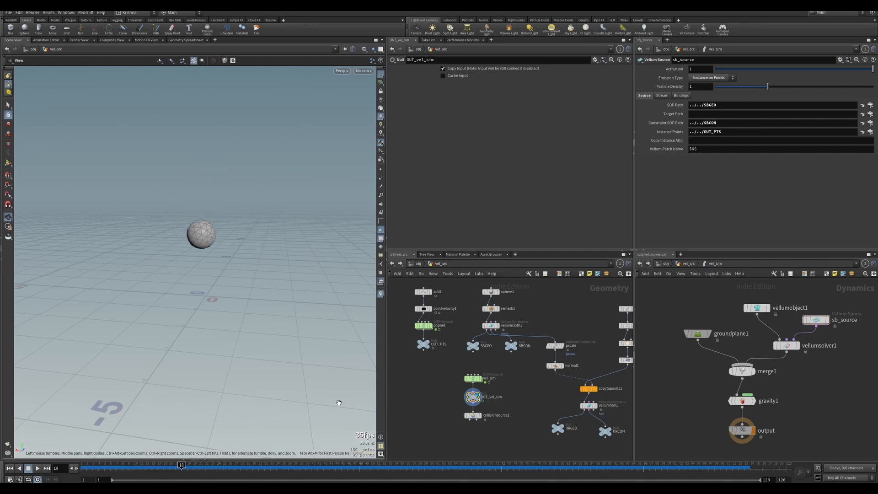
key("Right")
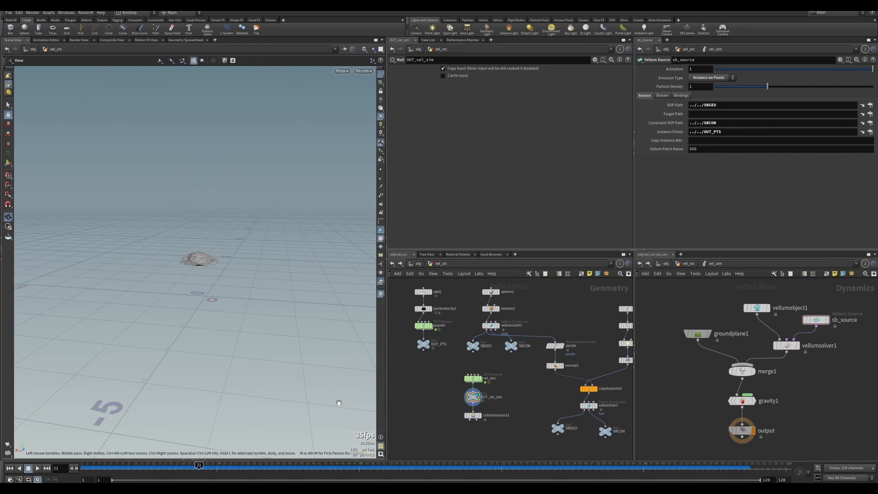
key("Left")
key("Left")
key("Left")
key("Left")
key("Left")
key("Left")
key("Left")
key("Left")
key("Left")
key("Left")
key("Left")
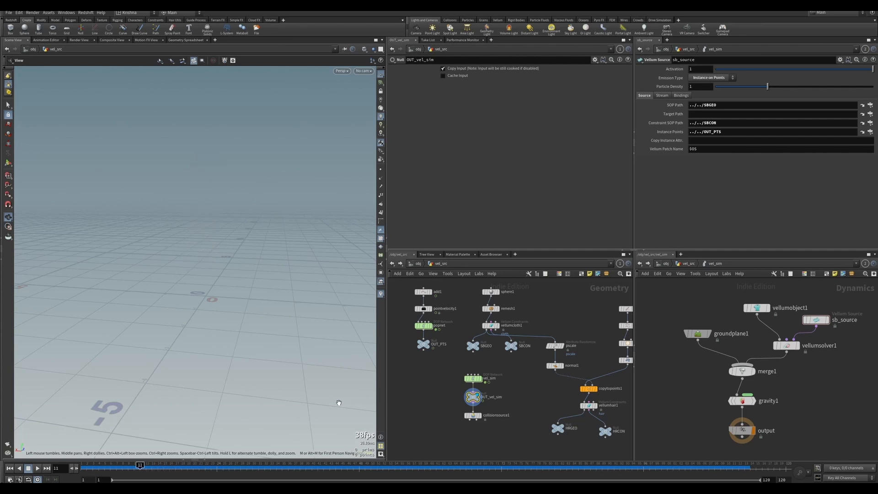
left_click(9, 468)
Review the hair setup in vel_src by displaying the pscale node and its parameters, then the HRGEO output
left_click(698, 335)
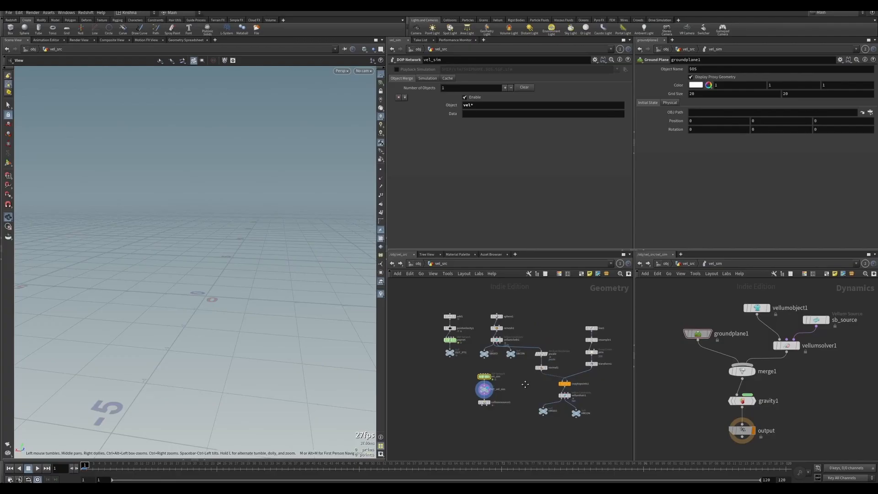
scroll(525, 347, "up", 5)
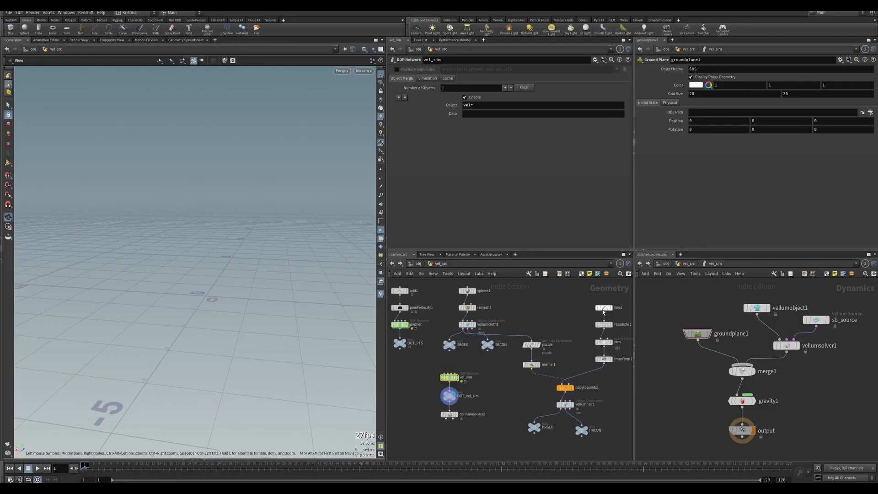
left_click(539, 344)
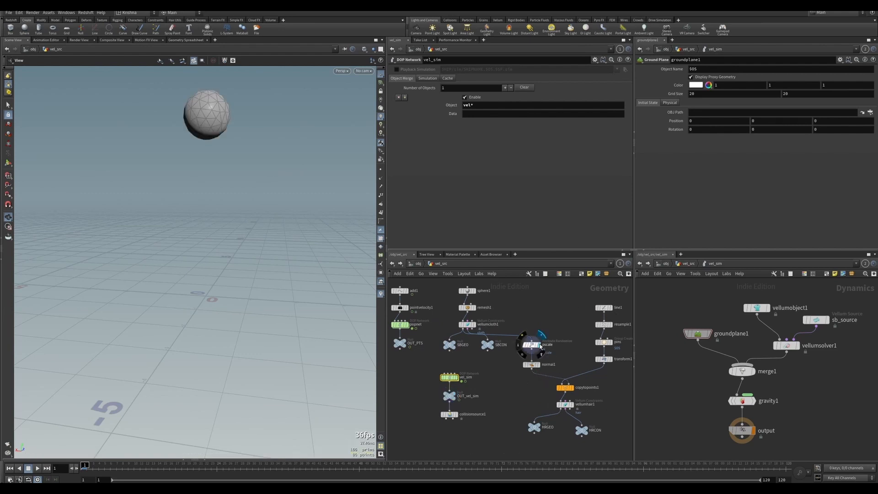
left_click(533, 345)
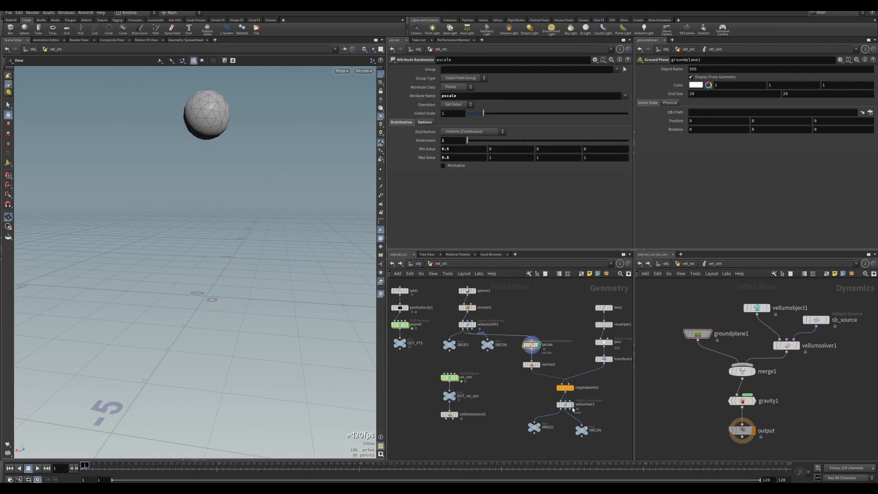
left_click(539, 427)
left_click_drag(496, 410, 535, 434)
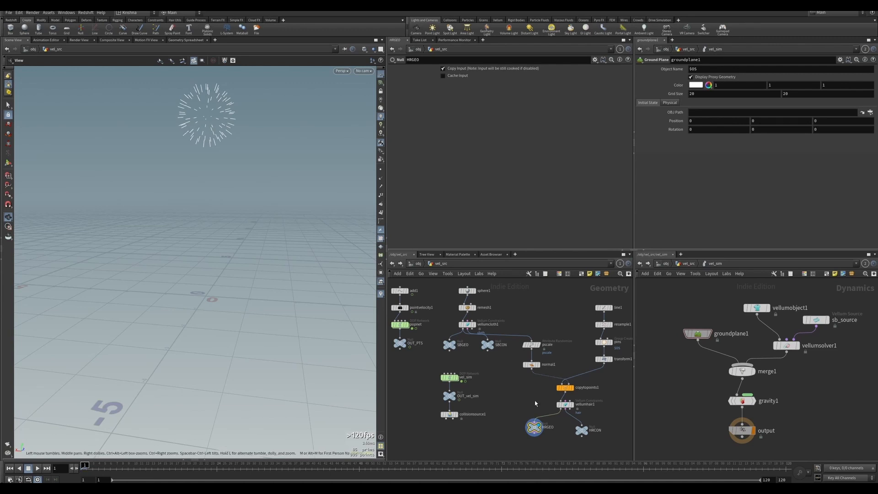
Set the Pin Points group of vellumhair1 to pins
left_click(565, 405)
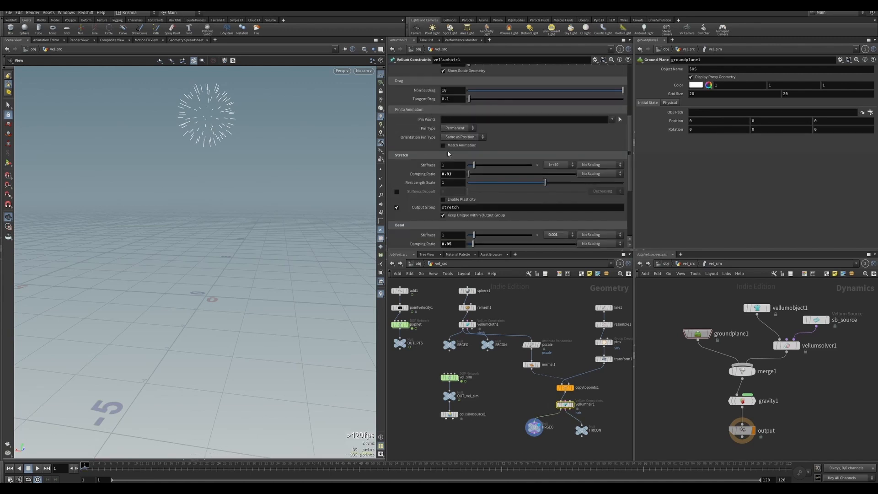
left_click(612, 119)
left_click(617, 124)
middle_click_drag(838, 374, 812, 364)
key("Tab")
type("vellum co")
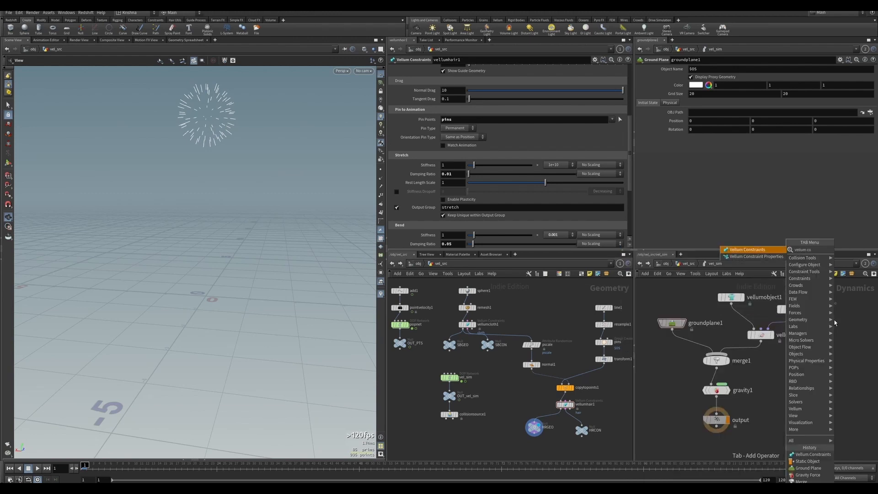
key("Return")
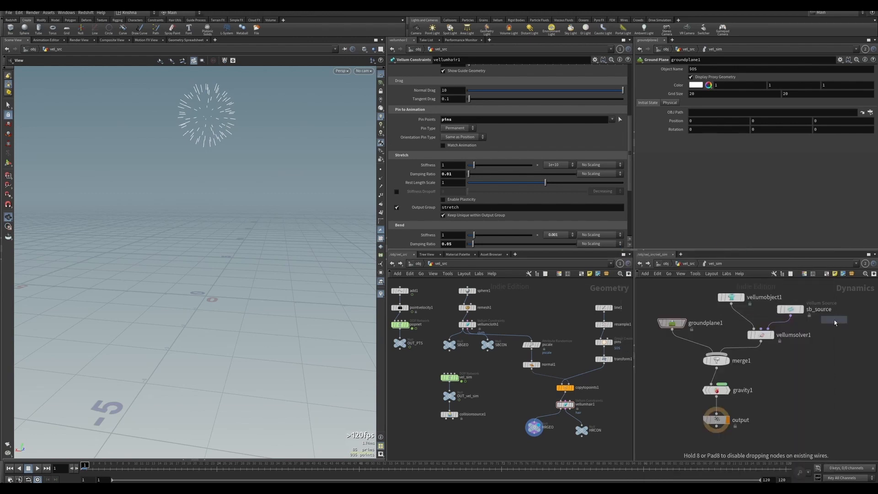
key("Escape")
Add a second Vellum Source node beside sb_source in the vel_sim network
key("Tab")
type("vellu")
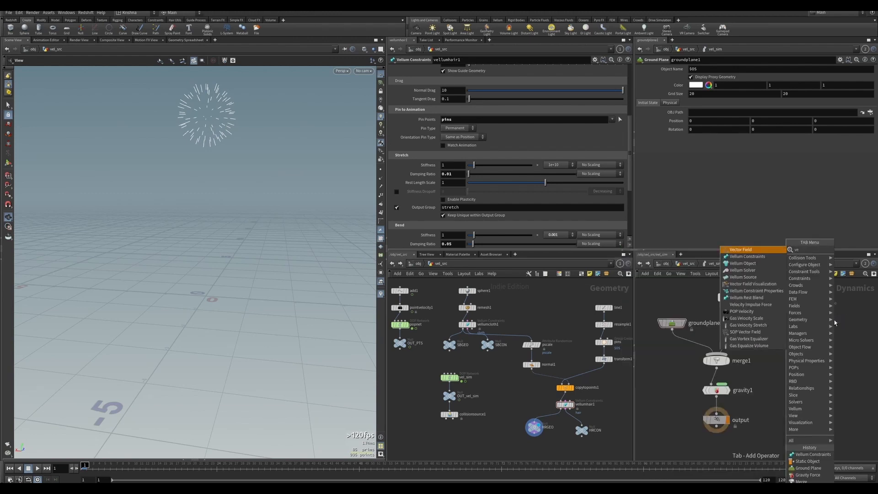
key("Return")
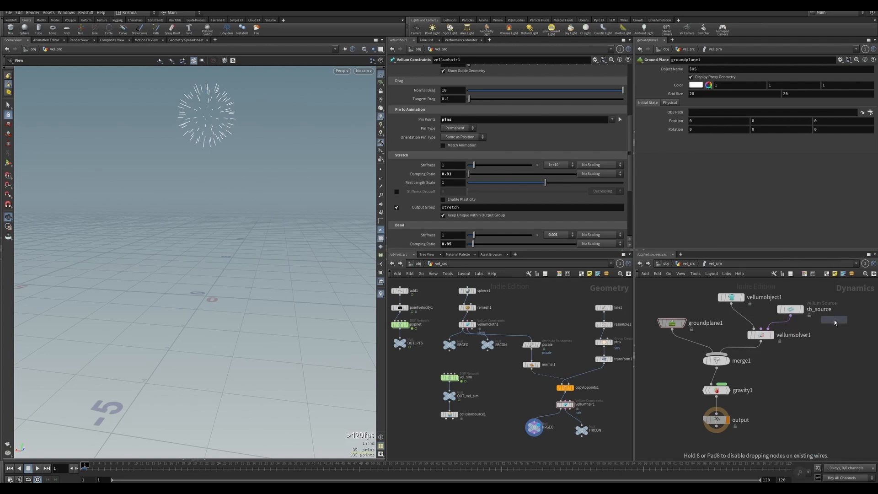
left_click(841, 309)
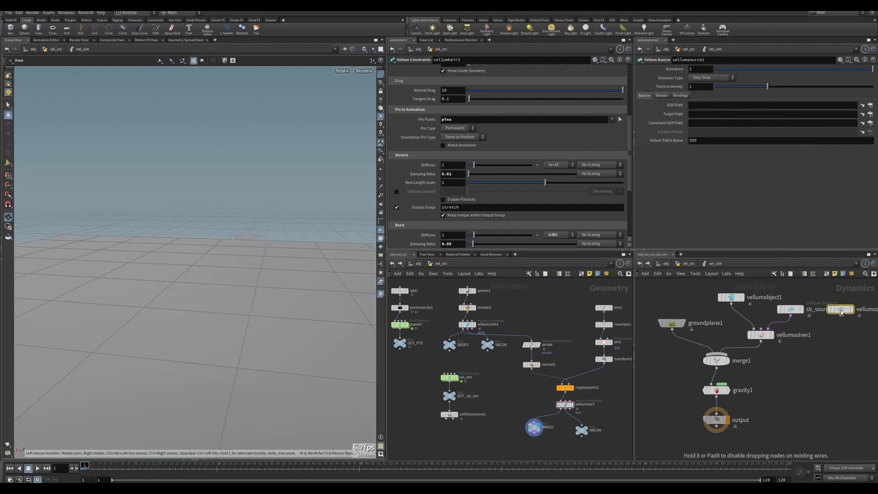
Insert a Merge node on the wire between sb_source and vellumsolver1 and connect vellumsource1 to it
right_click(792, 319)
type("merge")
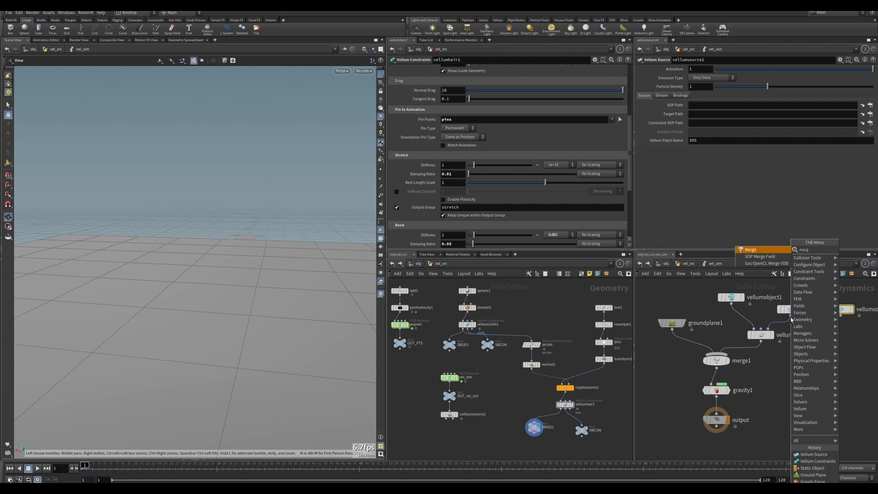
key("Return")
left_click(792, 319)
left_click(840, 316)
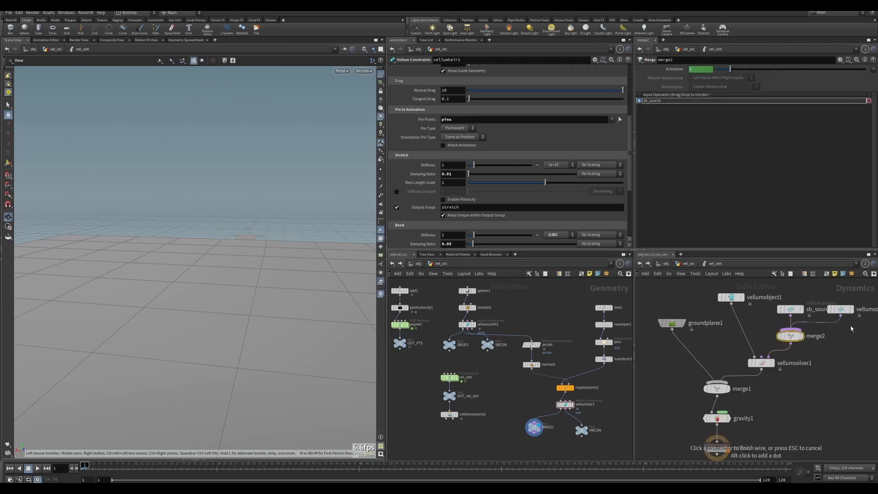
Configure vellumsource1 with SOP Path ../../HRGEO, Constraint SOP Path ../../HRCON, emission type Instance on Points and Instance Points ../../OUT_PTS
left_click(841, 309)
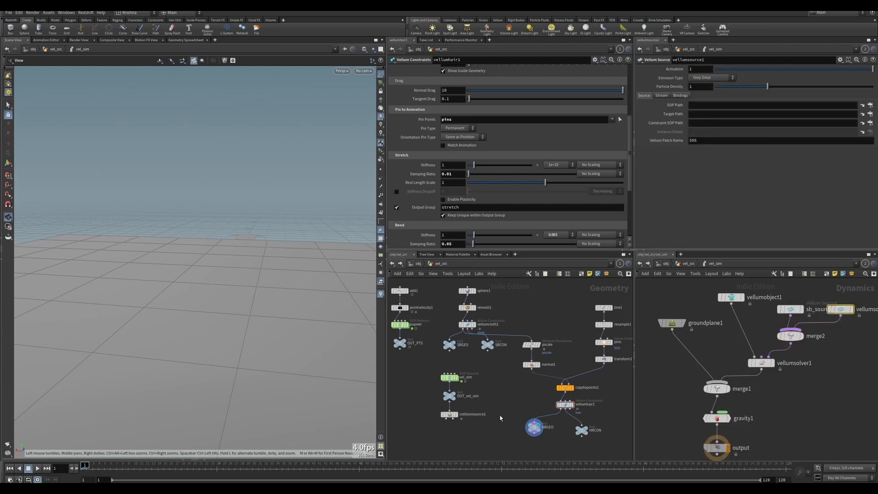
left_click_drag(534, 427, 712, 124)
left_click(710, 79)
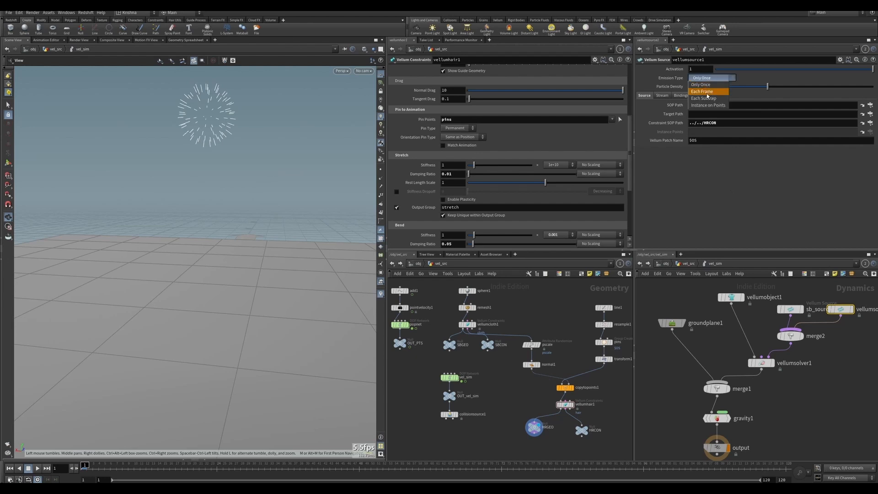
left_click(706, 106)
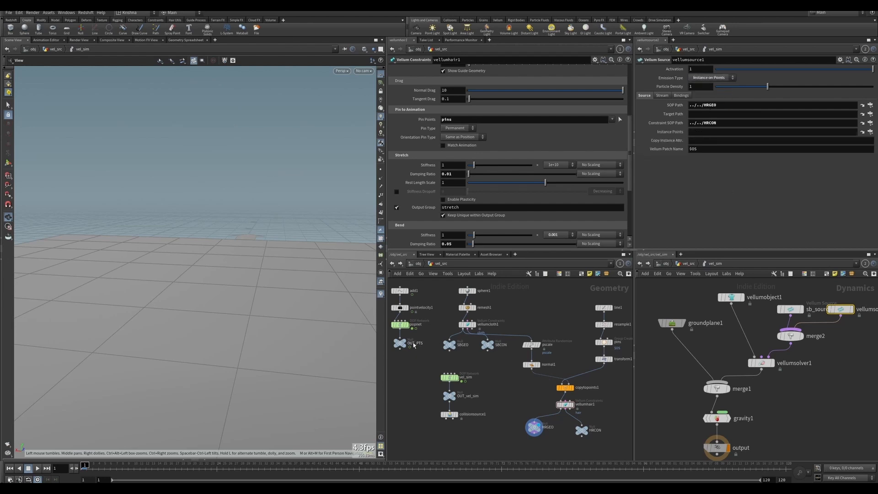
left_click_drag(414, 345, 703, 134)
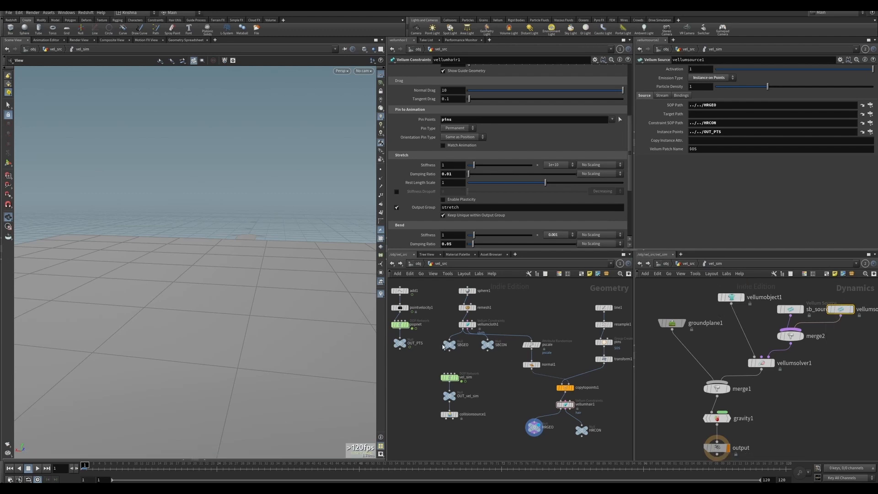
Play the combined soft body and hair simulation to about frame 60 to examine how the pinned hair behaves
left_click(38, 468)
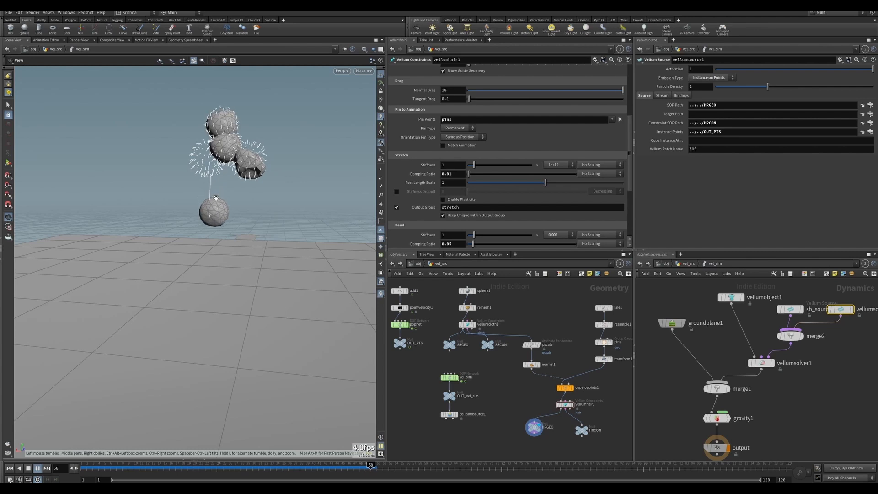
left_click(28, 467)
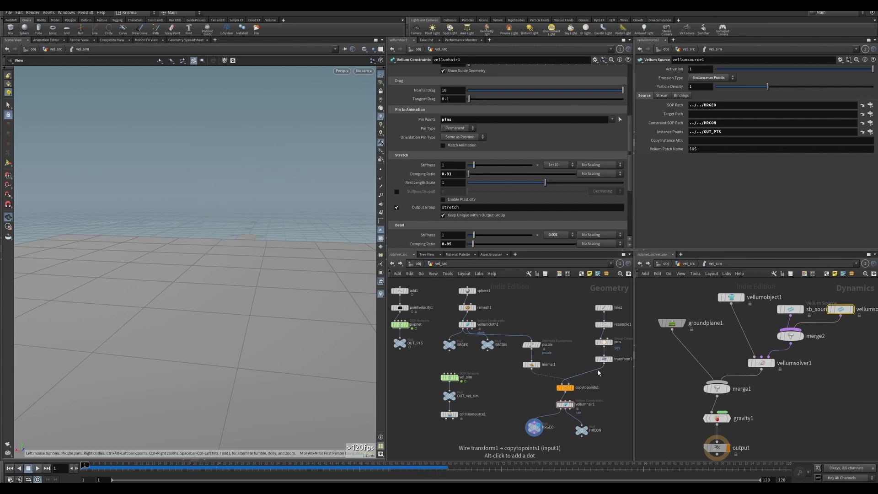
Clear the Pin Points field of vellumhair1
left_click(565, 404)
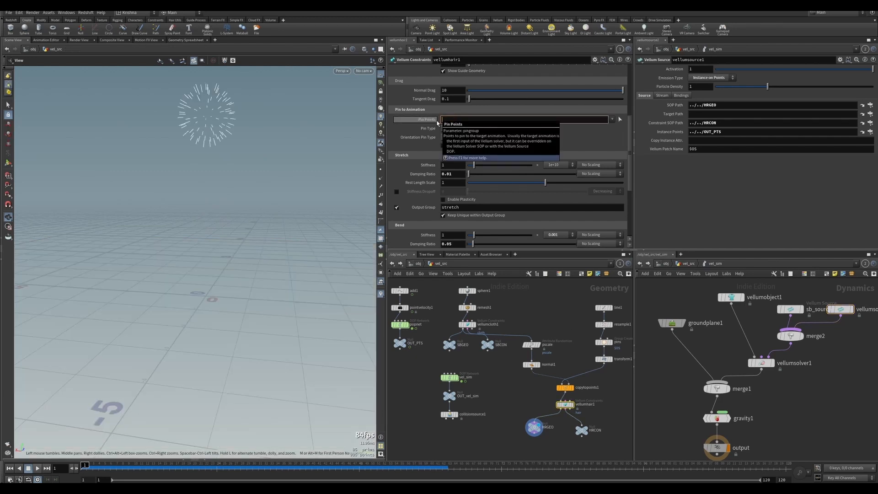
key("BackSpace")
key("Return")
Replay the simulation with unpinned hair to about frame 63, then return to the first frame and scrub the opening frames
left_click(841, 310)
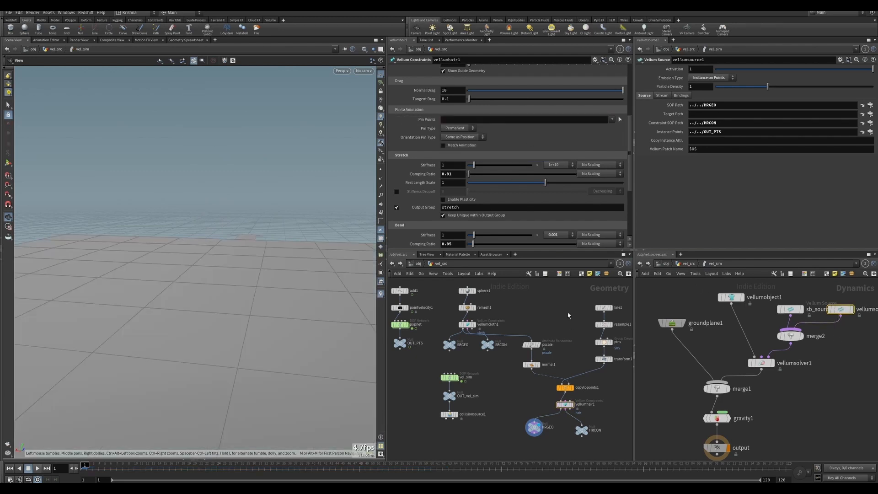
left_click(42, 468)
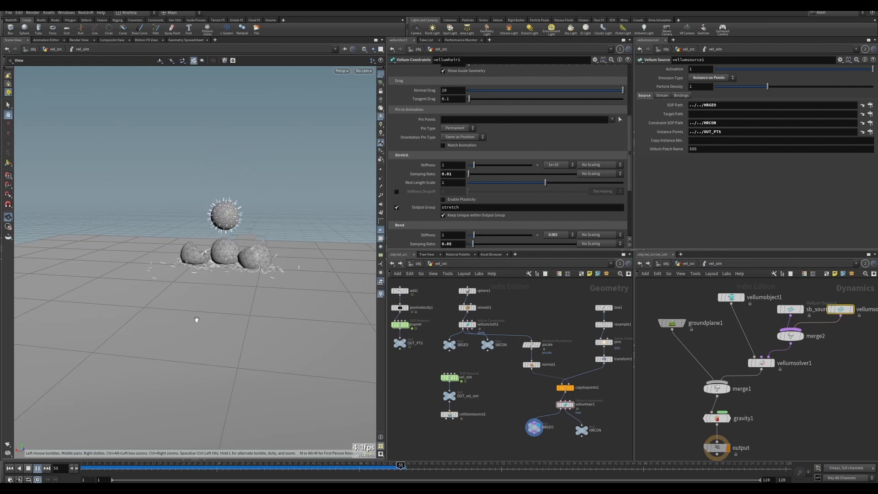
left_click(29, 468)
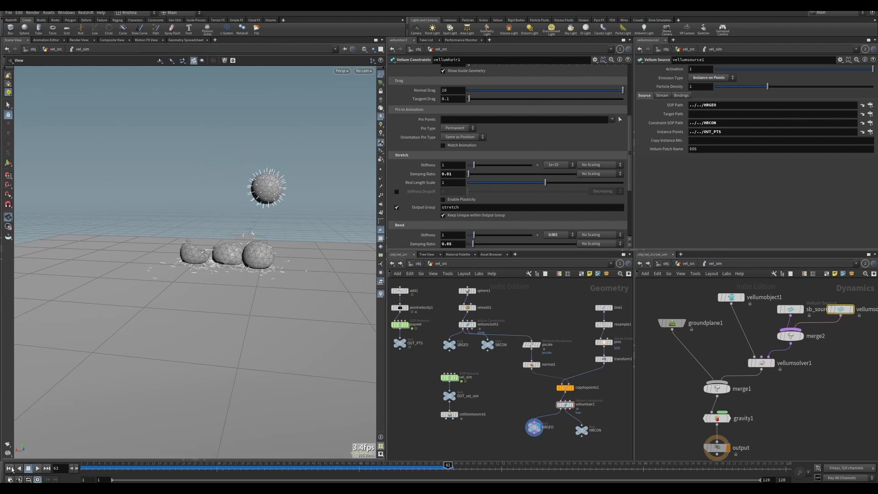
left_click(10, 468)
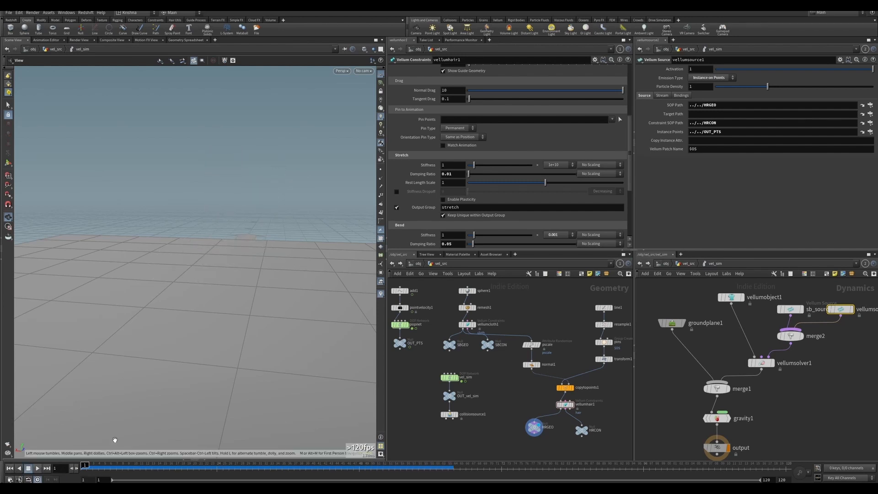
left_click_drag(133, 466, 82, 467)
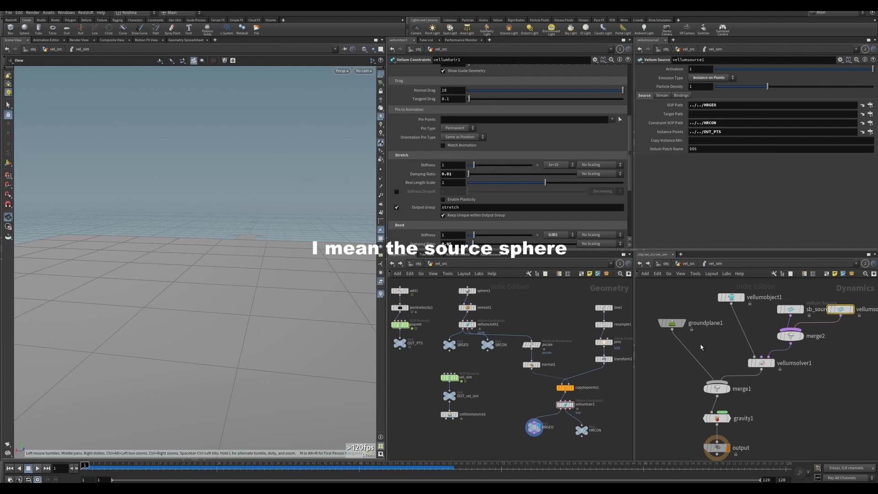
Insert a Vellum Constraints node between vellumsource1 and merge2
scroll(746, 329, "down", 2)
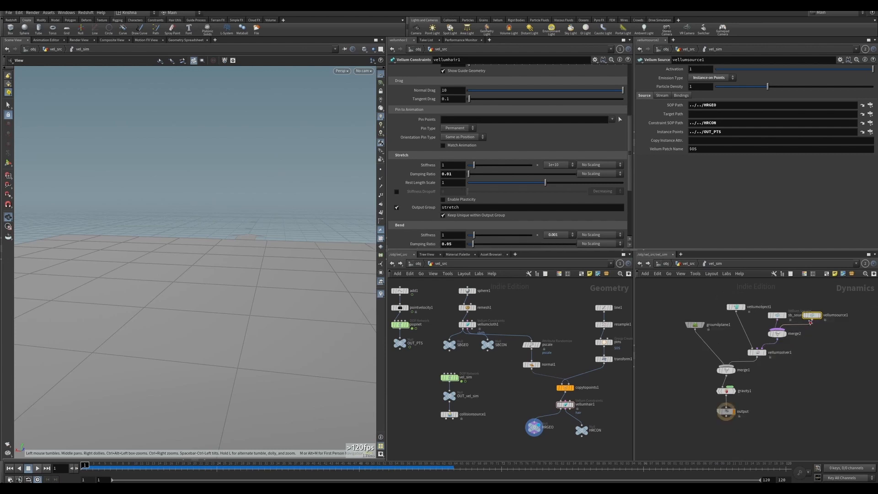
key("Tab")
type("vellum co")
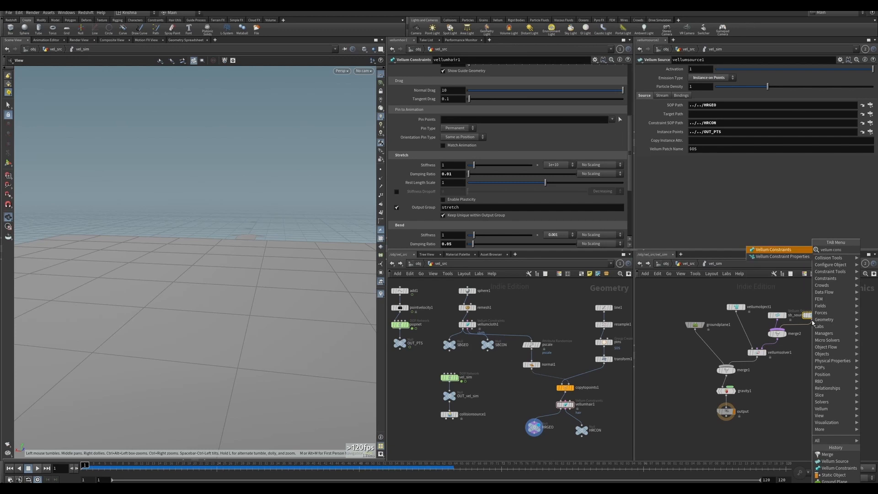
key("Return")
left_click(813, 332)
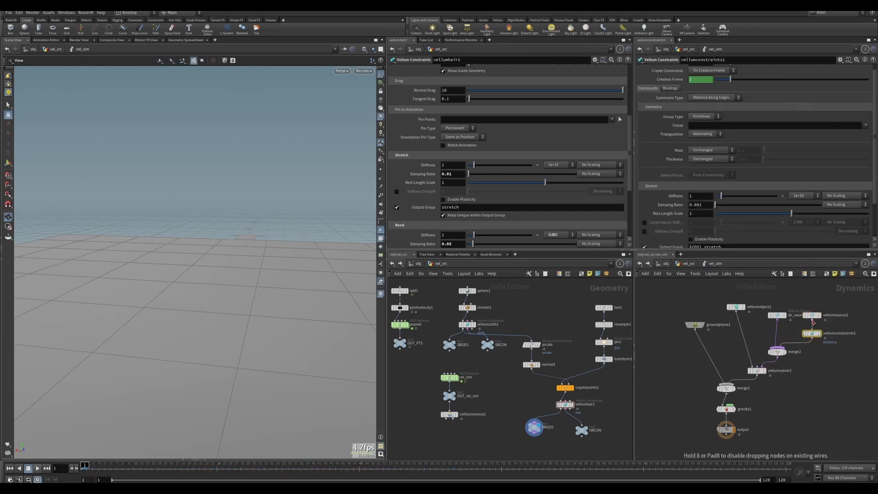
Set vellumconstraints1 to the Pin to Target constraint type, with group type Points and group pins
left_click(723, 100)
left_click(710, 146)
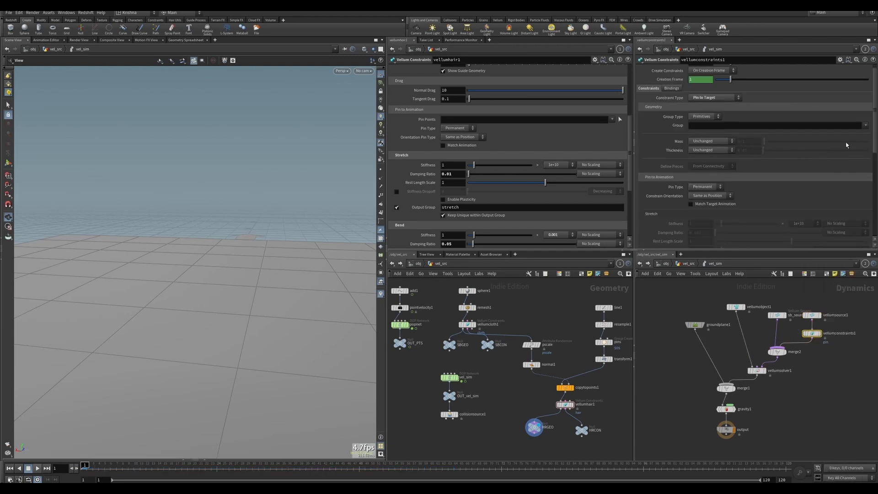
left_click(704, 116)
left_click(700, 130)
left_click(735, 124)
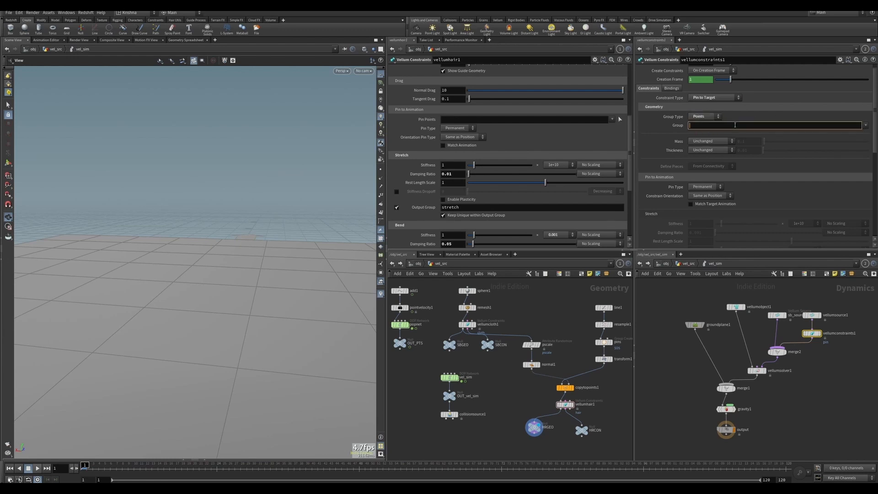
type("pins")
key("Return")
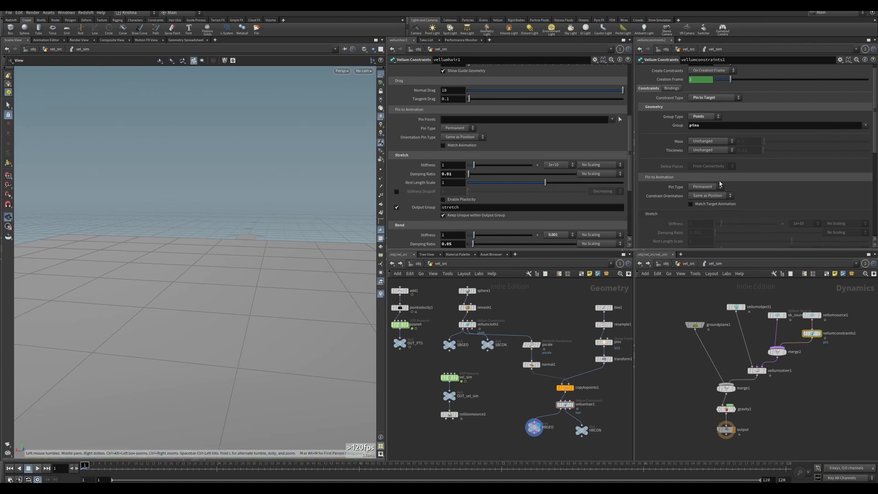
Rename the hair's vellumsource1 node as hr_source
left_click(692, 205)
left_click(779, 316)
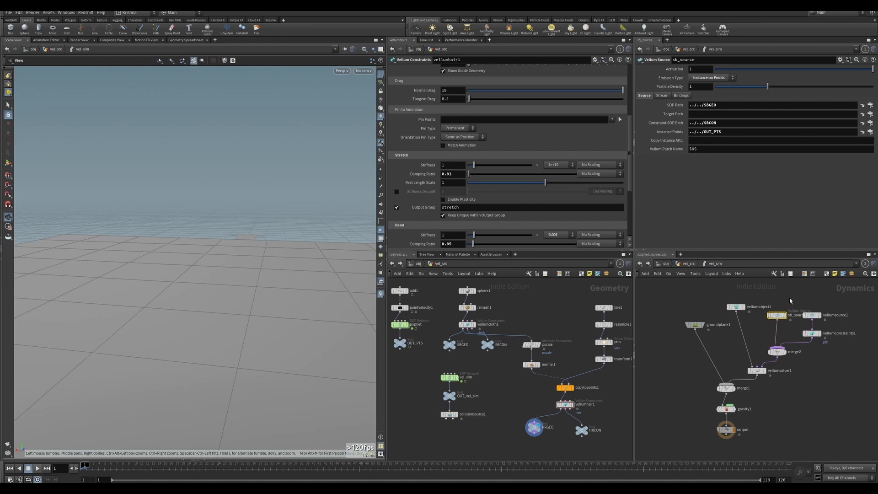
double_click(827, 315)
type("hi")
type("_source")
key("Return")
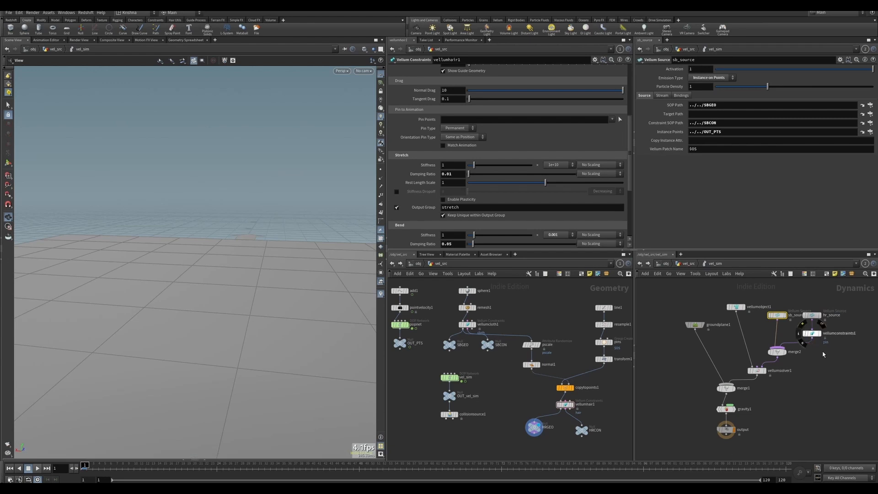
Simulate to about frame 43 with vellumconstraints1 creating its pins On Creation Frame, and review its pin settings
left_click(812, 332)
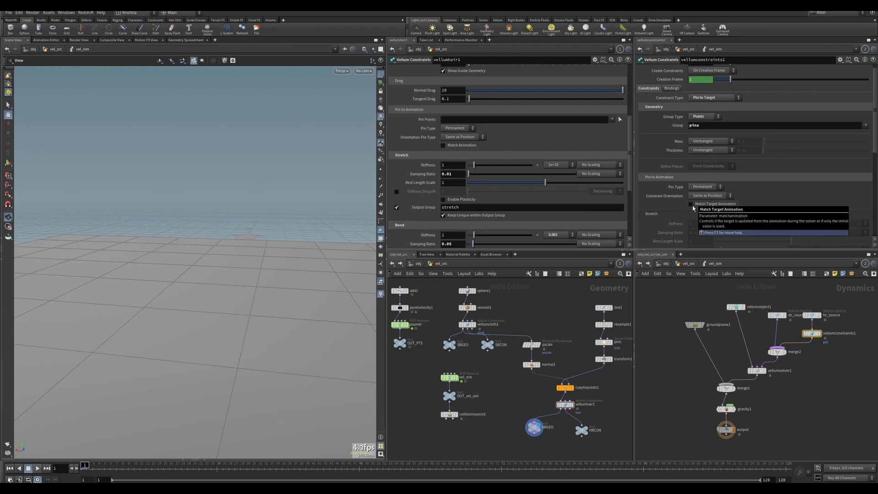
left_click(37, 468)
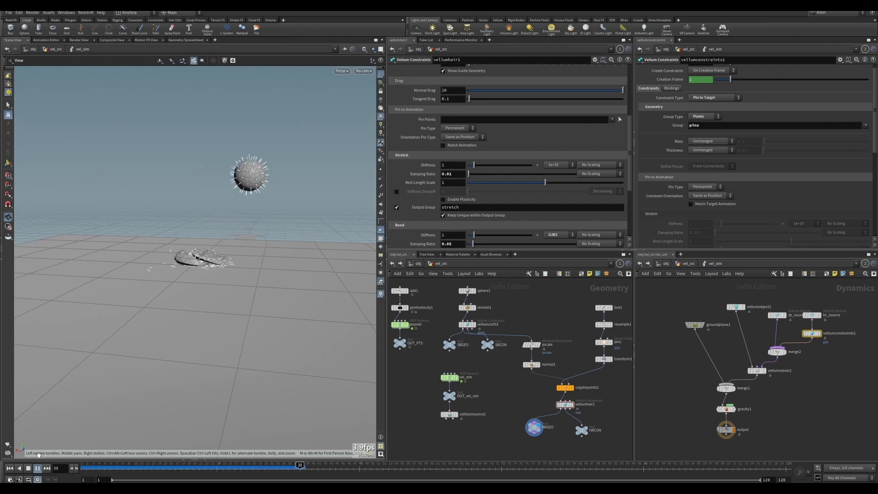
left_click(29, 468)
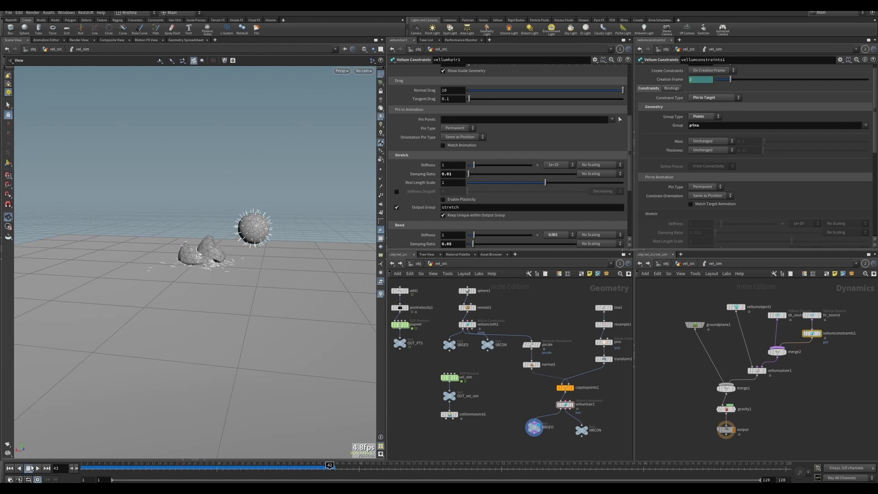
scroll(671, 154, "down", 2)
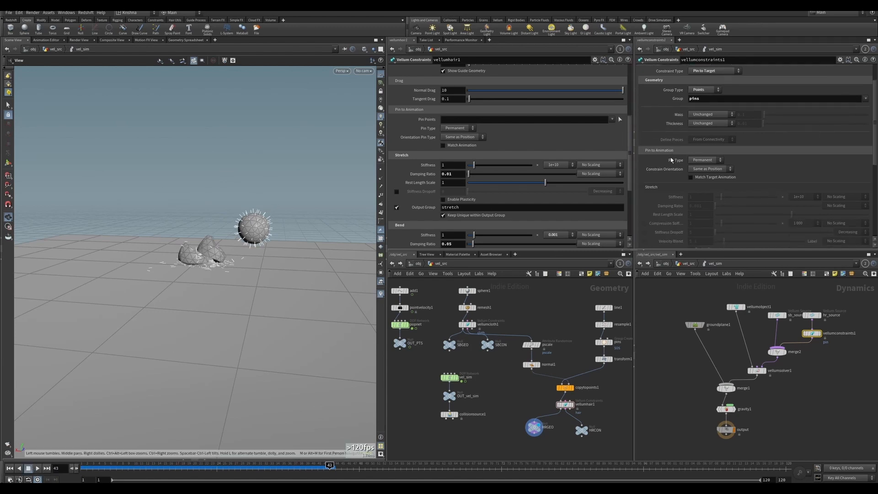
scroll(671, 154, "up", 3)
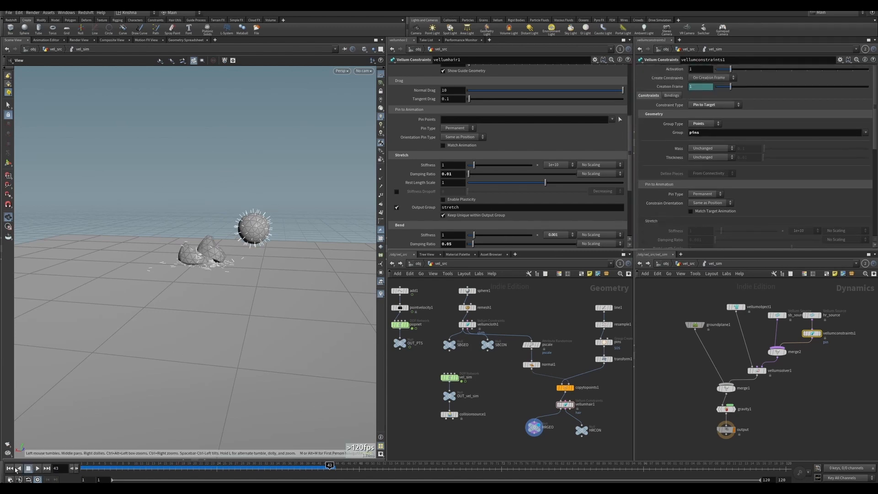
Try setting Create Constraints of vellumconstraints1 to Each Frame, and replay the simulation from the first frame to about frame 53
left_click(10, 468)
left_click(712, 78)
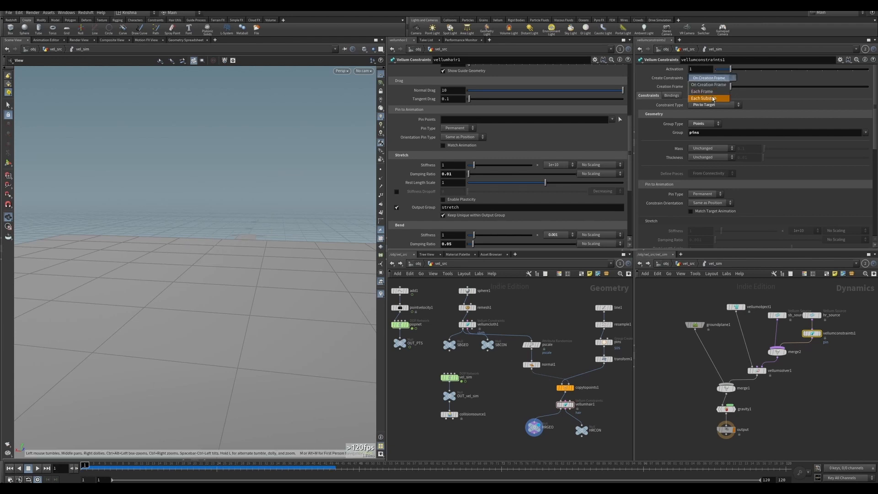
left_click(702, 91)
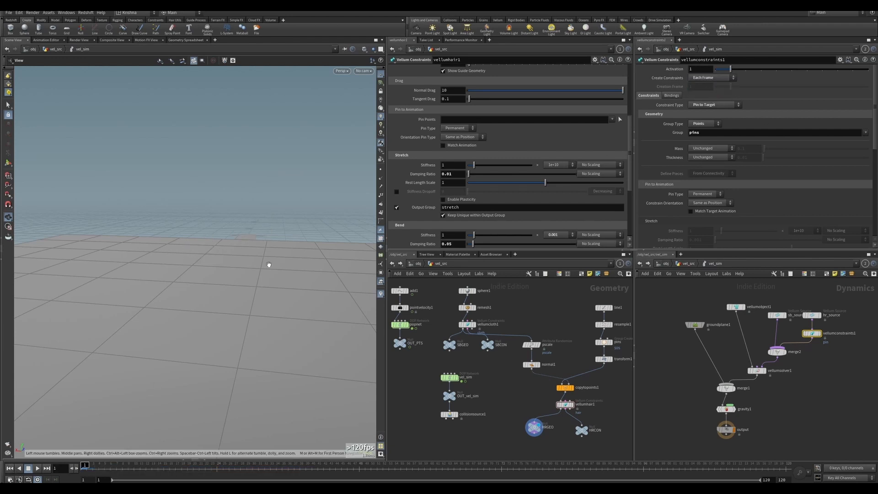
left_click(38, 469)
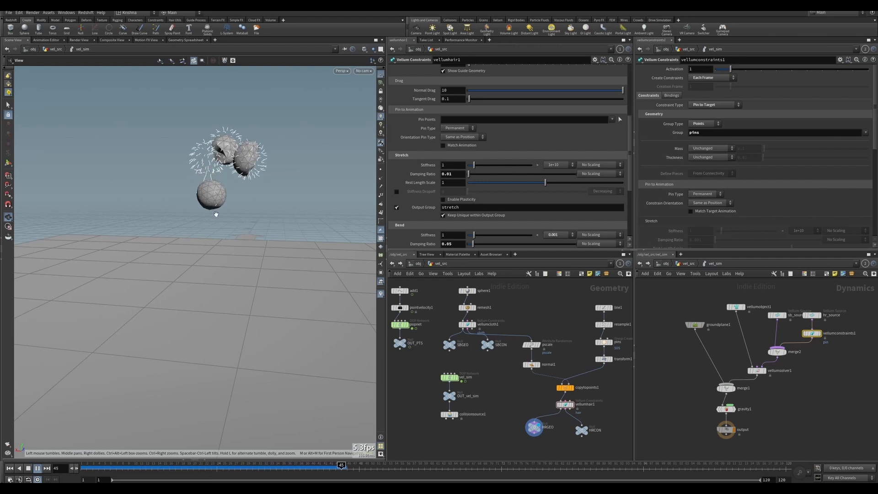
left_click(10, 468)
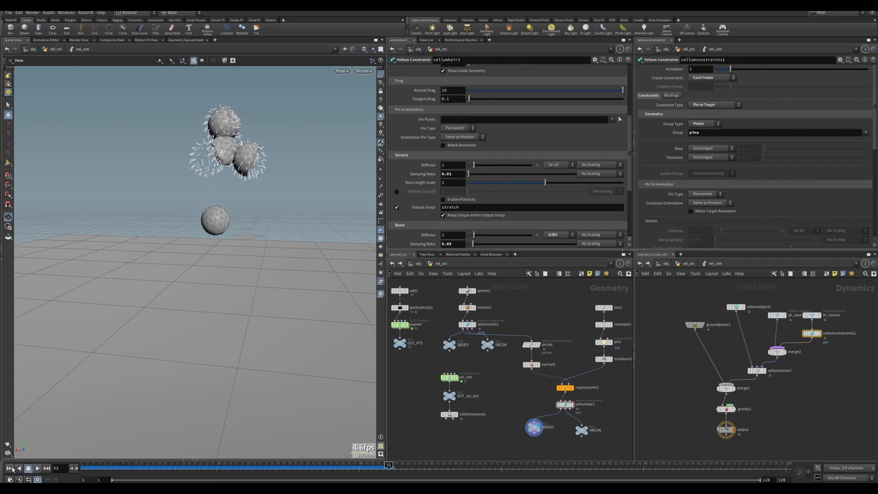
Try the Activation expression $F>1 && $F%12==1 on vellumconstraints1, replay past frame 32 and return to the first frame
left_click(709, 78)
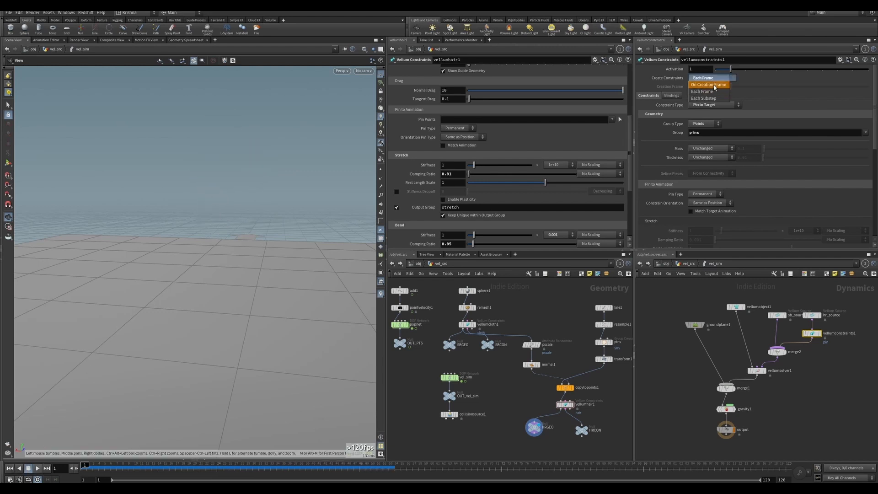
double_click(700, 68)
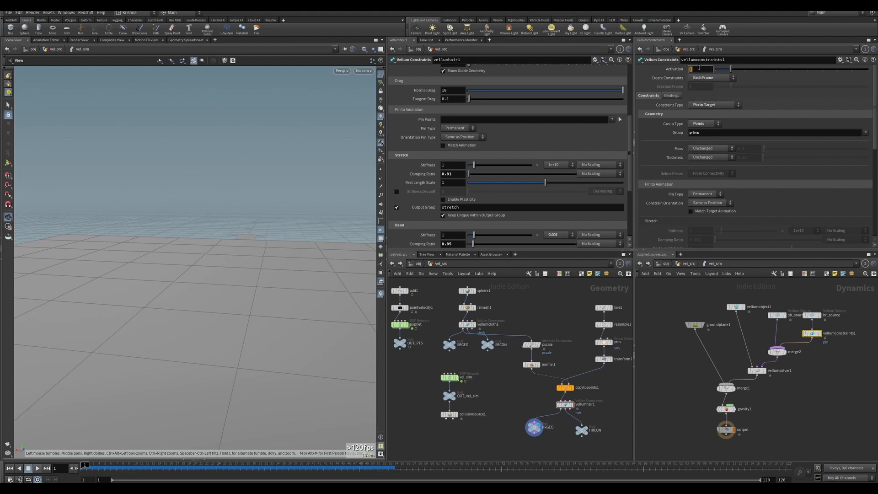
type("$F>1")
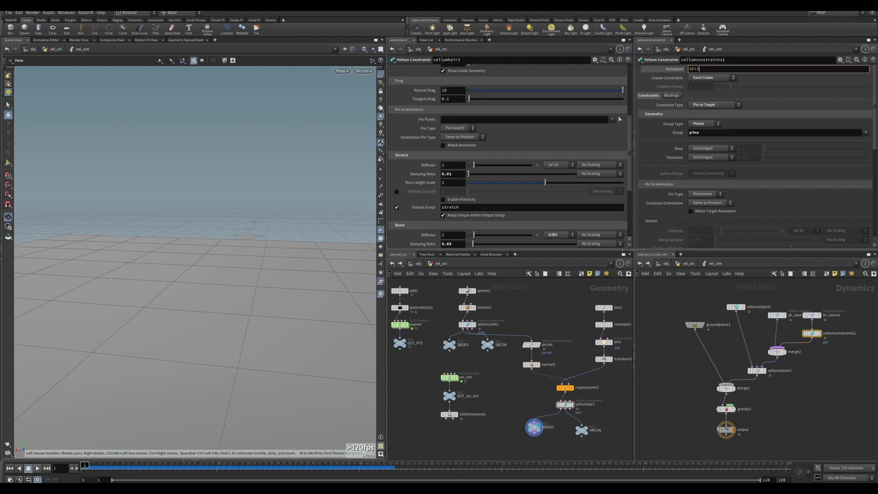
type(" && $FS")
key("Return")
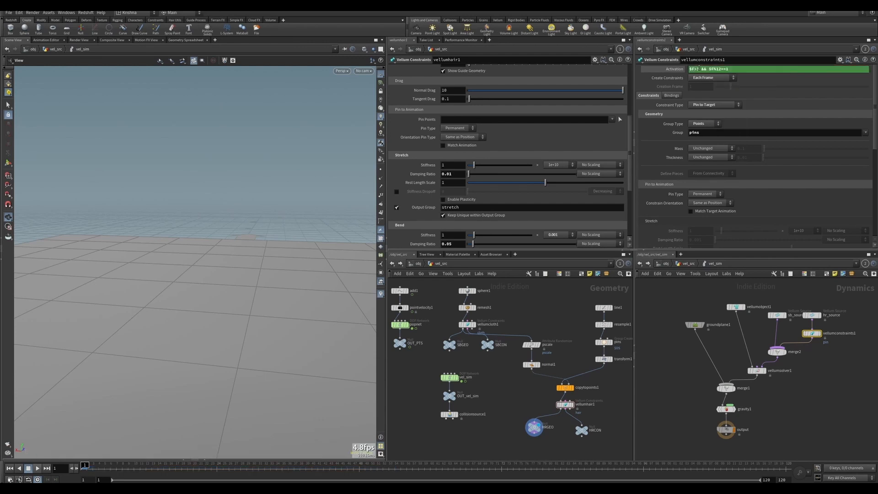
left_click(38, 468)
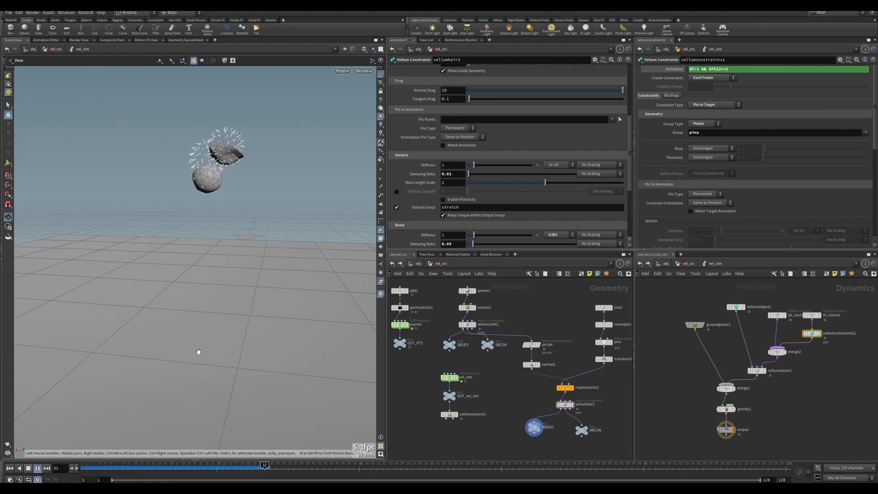
left_click(28, 468)
left_click(10, 468)
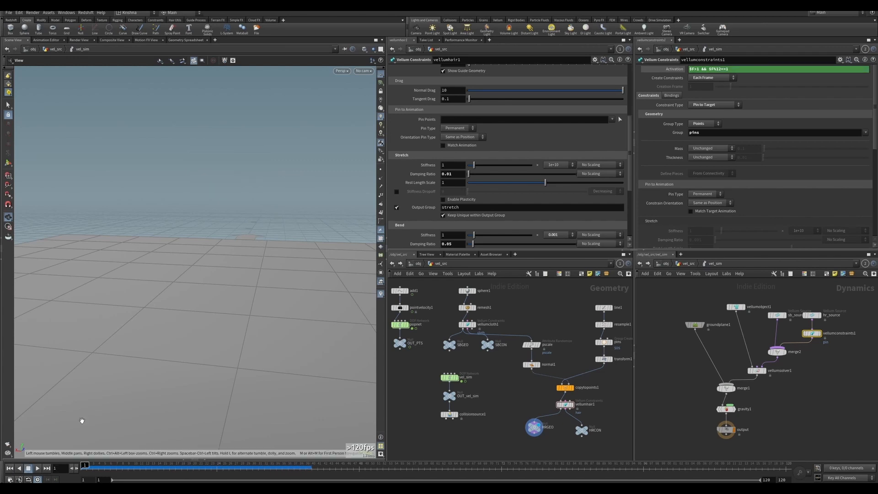
Remove the Activation expression from vellumconstraints1, restoring Activation to 1 and Create Constraints to On Creation Frame
right_click(673, 69)
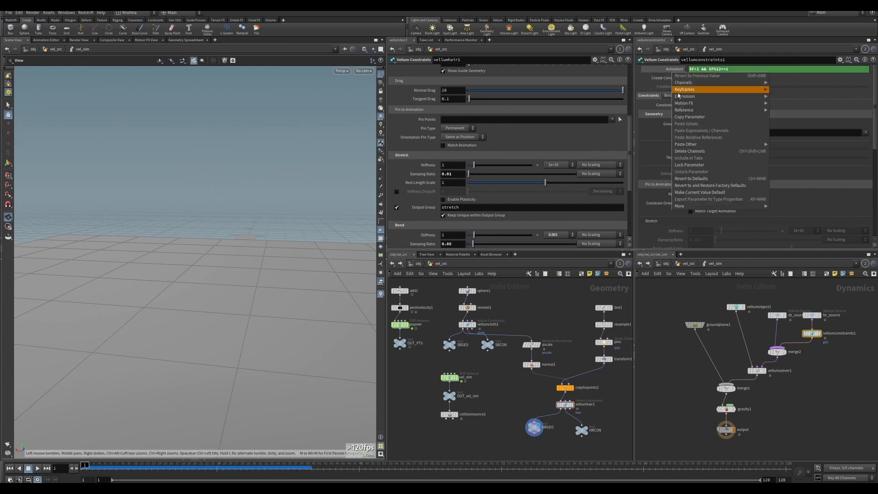
left_click(691, 151)
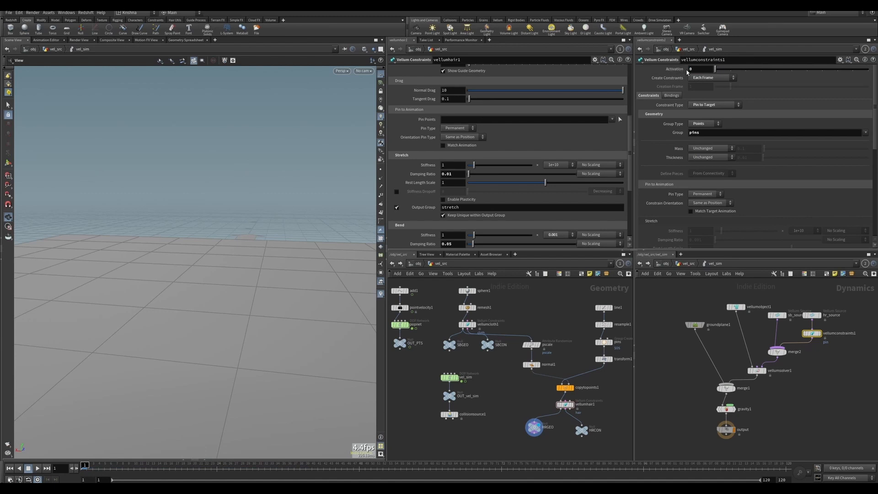
key("Return")
left_click(721, 79)
left_click(716, 87)
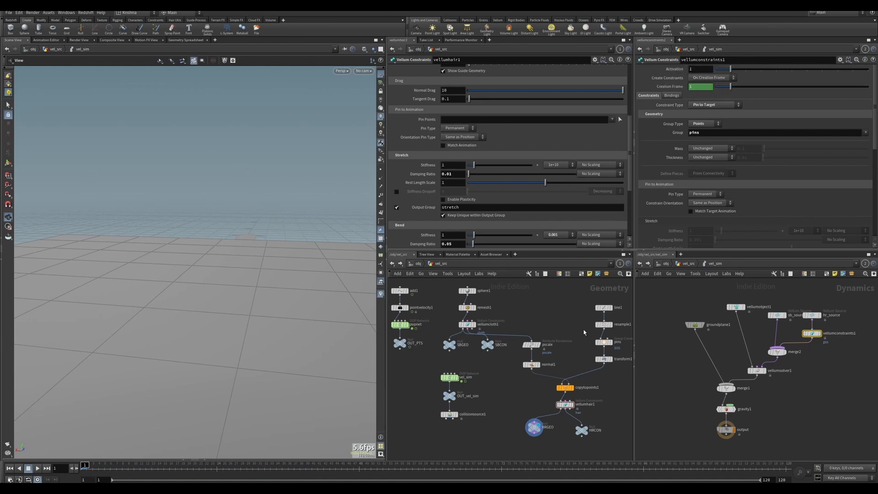
Add a second Vellum Solver node beside vellumsolver1 in the DOP network
middle_click_drag(575, 358, 557, 342)
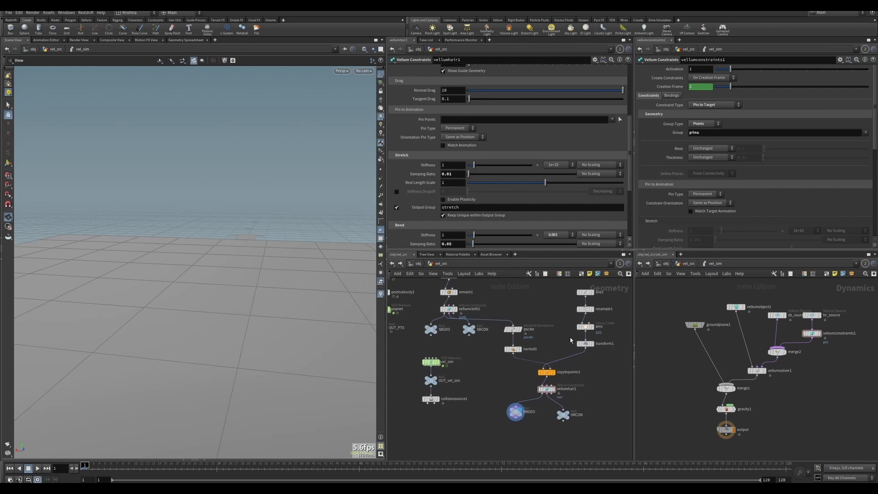
middle_click_drag(815, 377, 794, 367)
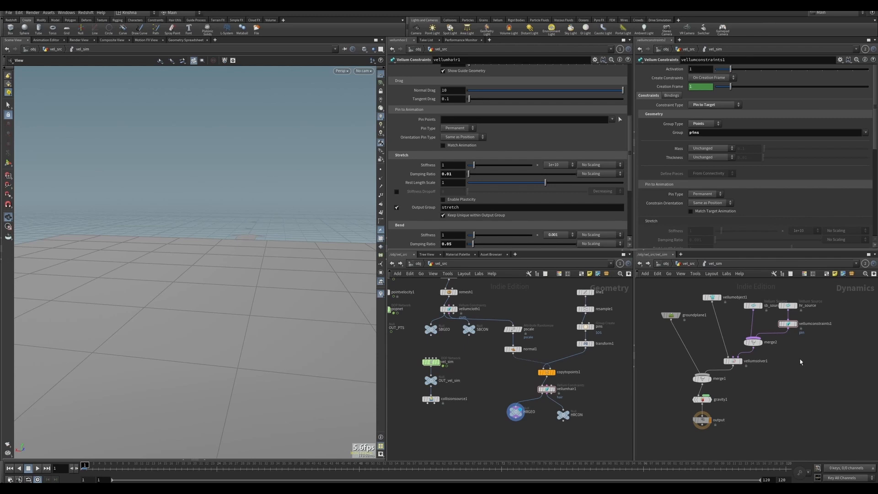
key("Tab")
type("vell")
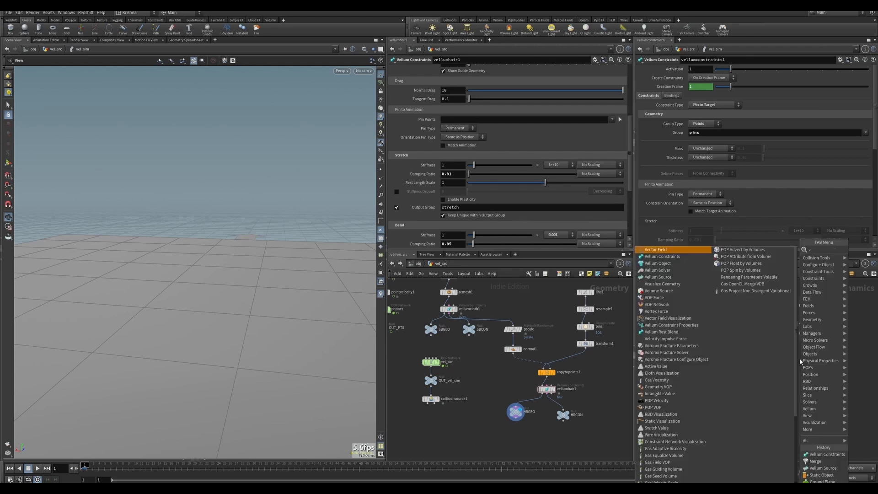
key("Return")
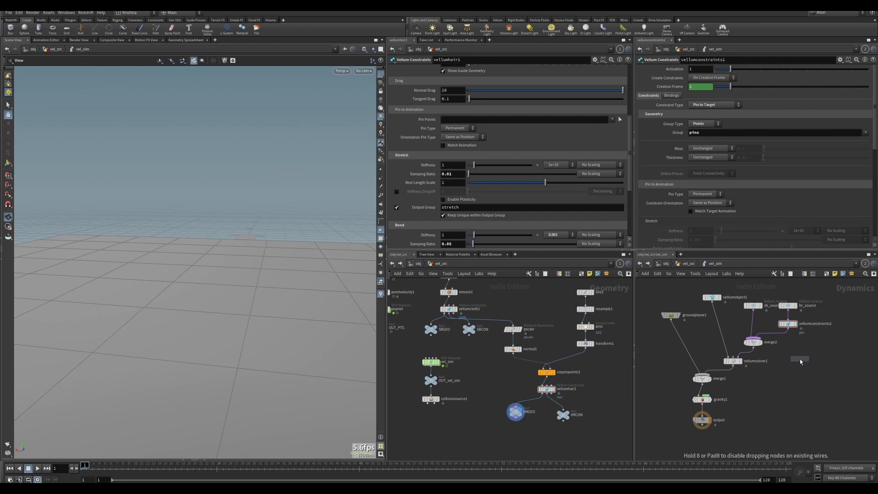
left_click(798, 362)
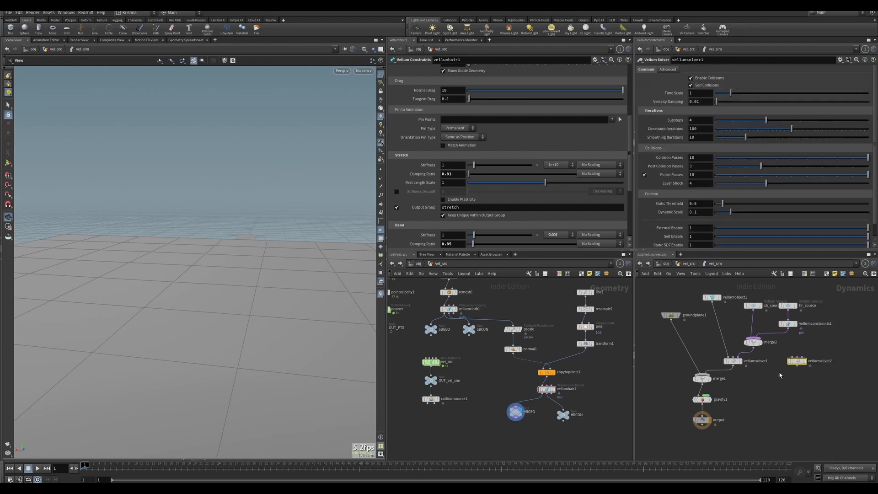
Add a Multiple Solver node below the two Vellum solvers
key("Tab")
type("mu")
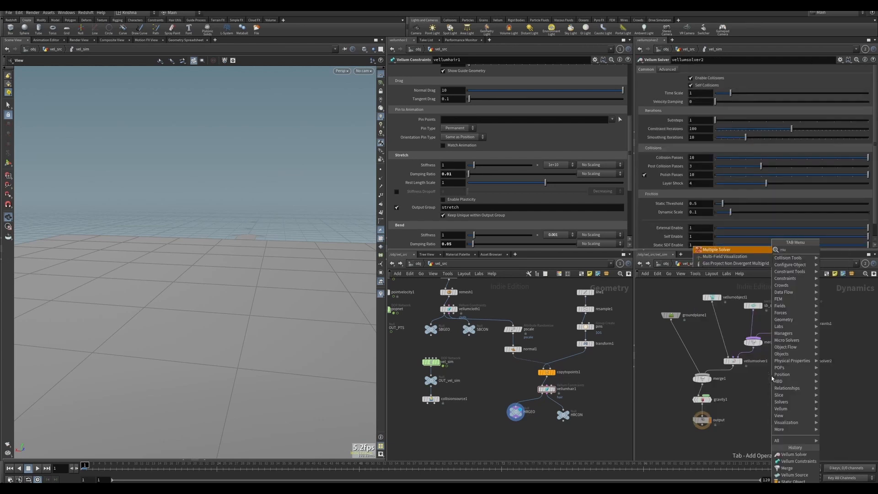
key("Return")
left_click(762, 389)
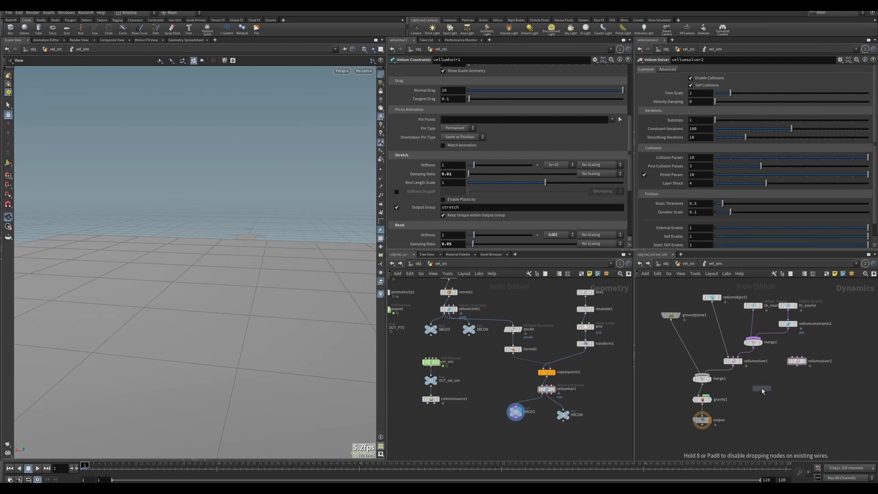
Wire vellumobject1 into the object input of multisolver1, and vellumsolver1 and vellumsolver2 into its solver input
left_click(712, 303)
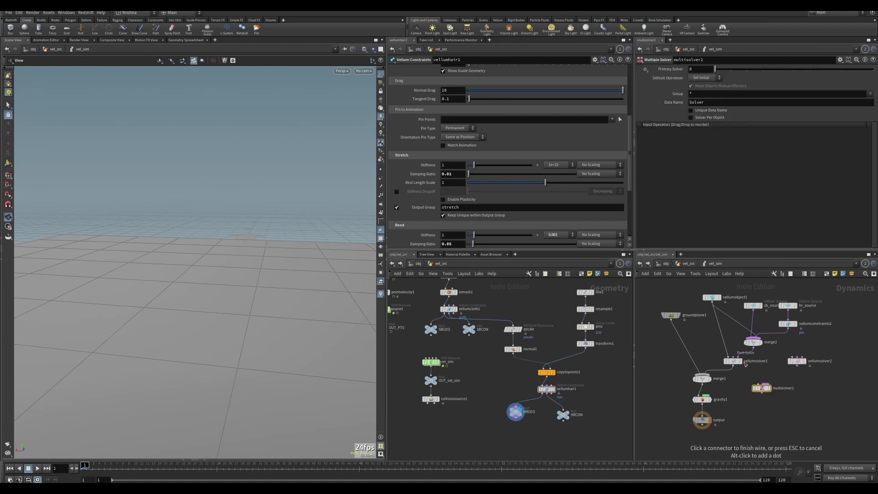
left_click(760, 385)
left_click(733, 365)
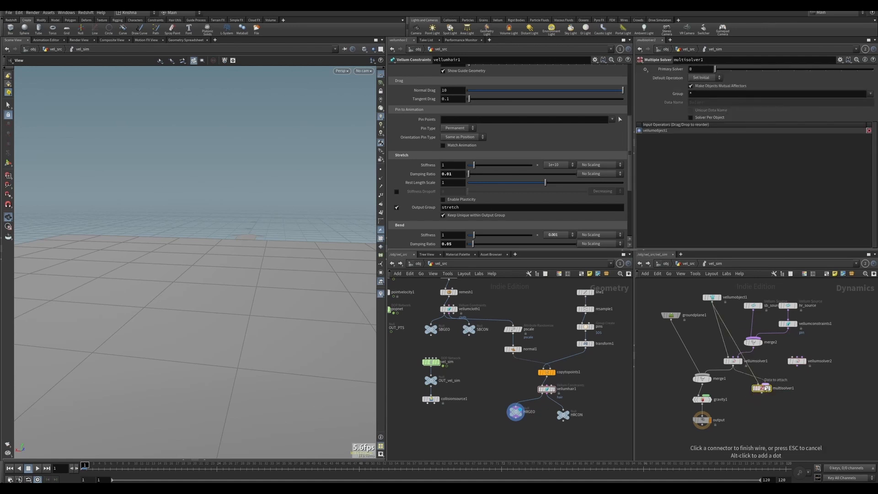
left_click(766, 385)
left_click(779, 388)
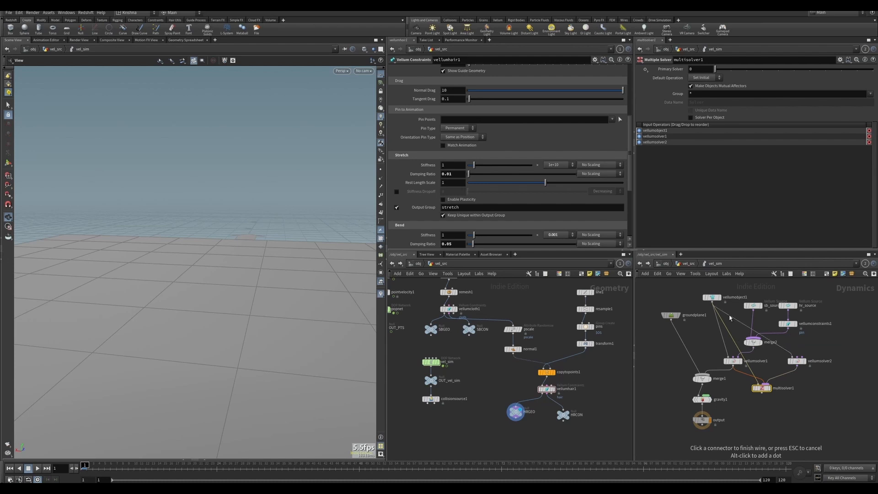
key("Escape")
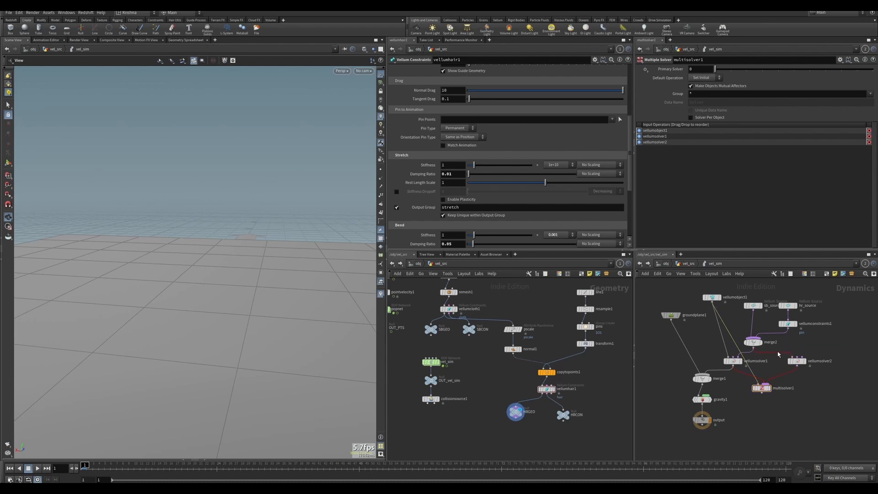
Cut the direct wire from vellumobject1 to vellumsolver1 and the unwanted wire into vellumsolver2
key("y")
key("y")
left_click_drag(719, 343, 730, 344)
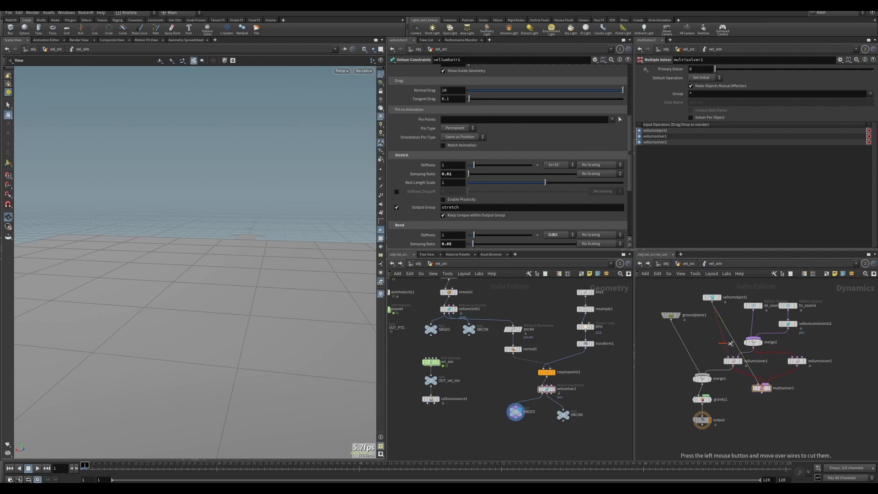
left_click_drag(790, 353, 782, 359)
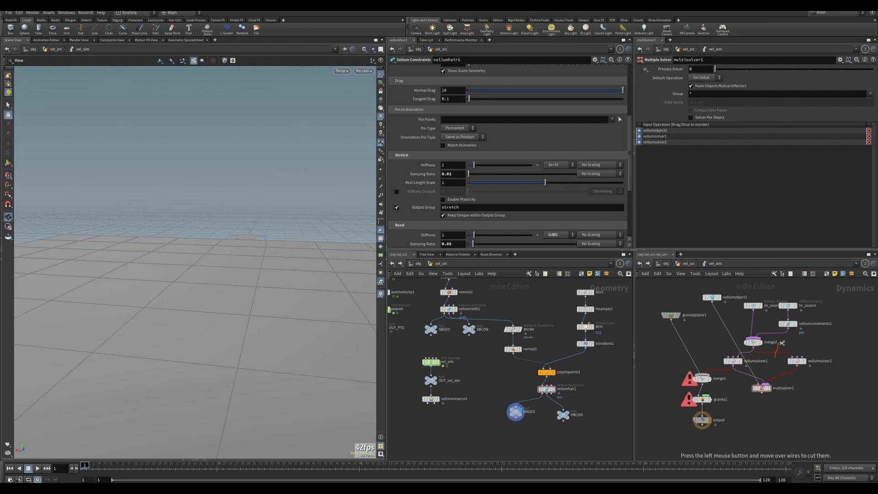
Wire multisolver1 into merge1, and reroute vellumconstraints2 from merge2 into vellumsolver2
left_click(761, 394)
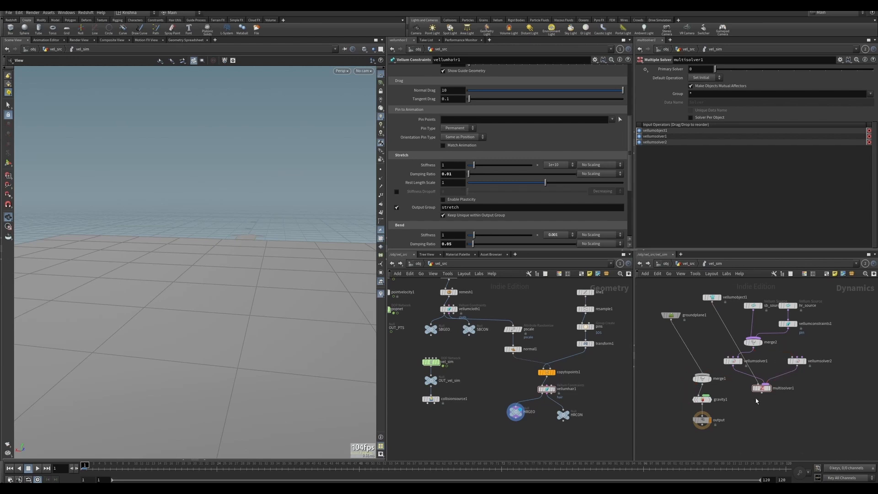
left_click(715, 385)
left_click(797, 358)
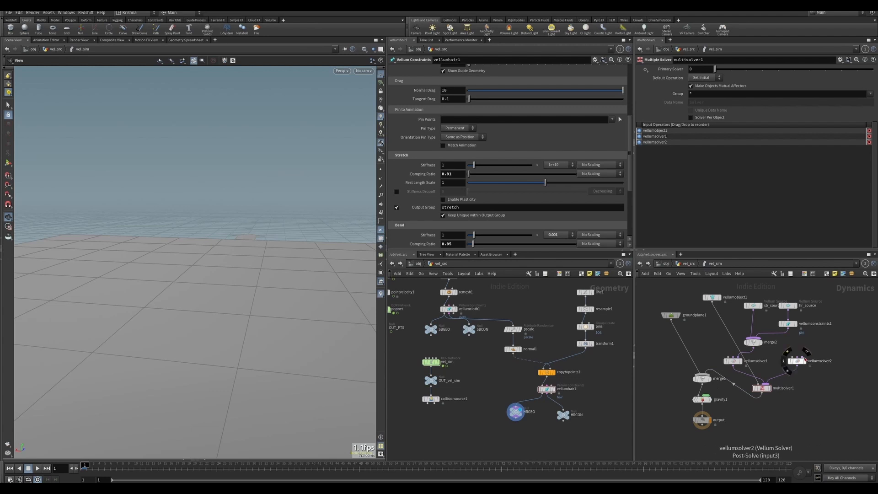
left_click(788, 328)
left_click_drag(783, 343, 776, 334)
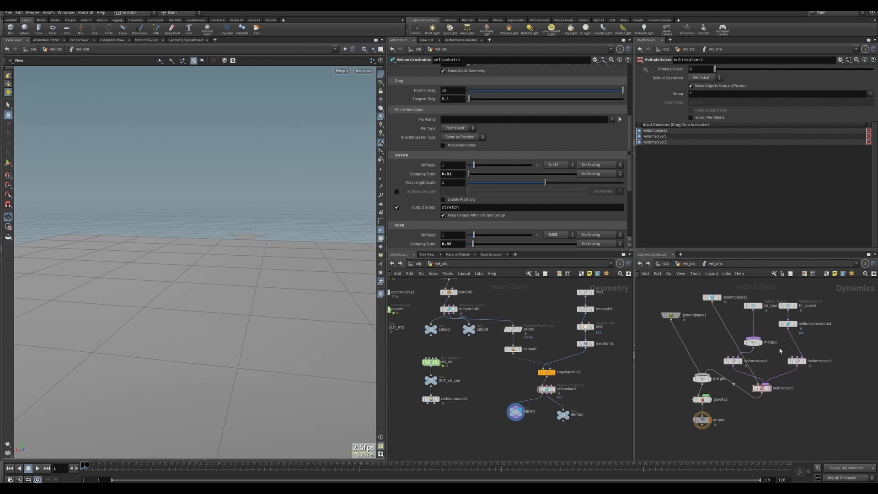
Line up vellumsolver1 beneath merge2 and reposition multisolver1 so the soft body and hair branches read clearly
left_click_drag(819, 296, 789, 374)
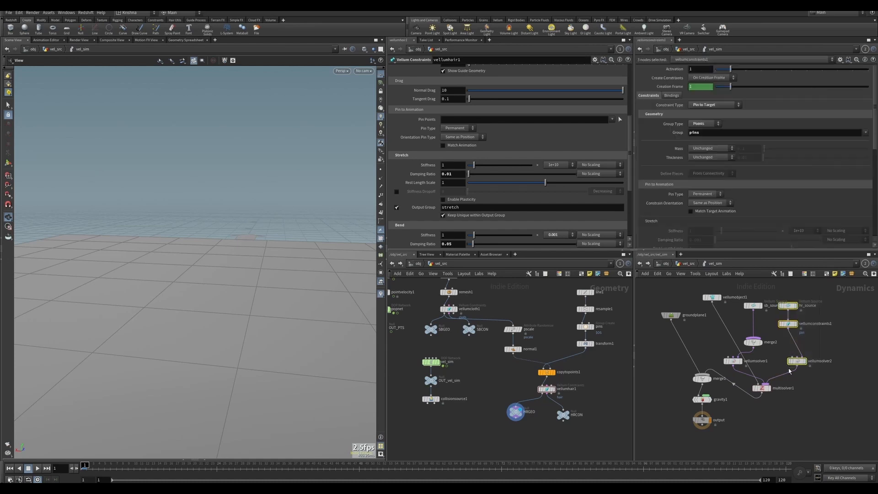
left_click_drag(738, 365, 761, 366)
left_click(762, 329)
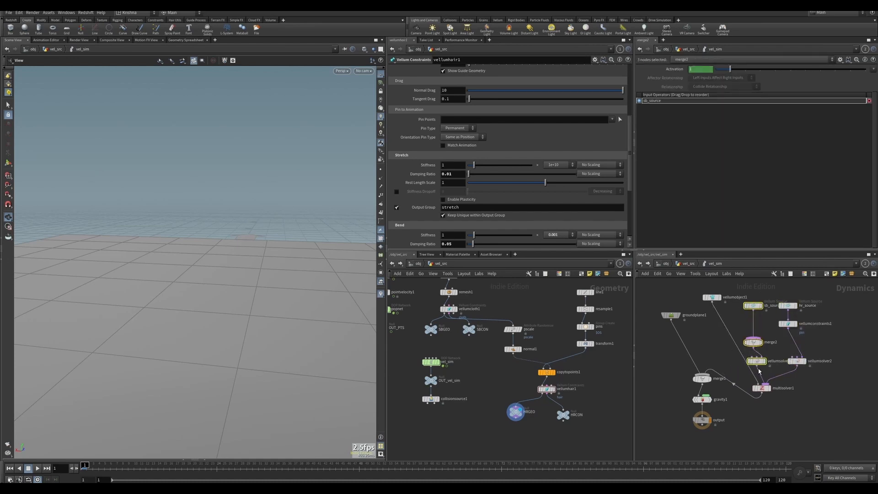
left_click(761, 389)
left_click_drag(763, 389, 744, 386)
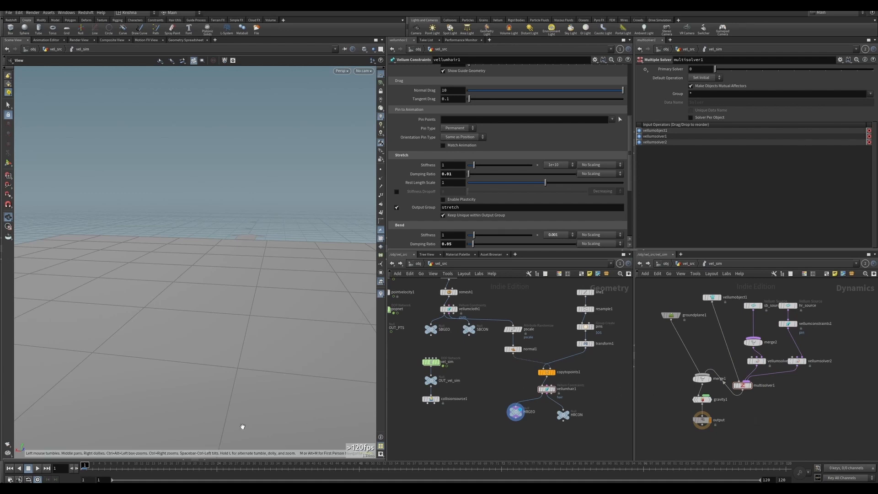
Play the simulation to about frame 62 and examine the hair on the soft bodies up close
left_click(38, 468)
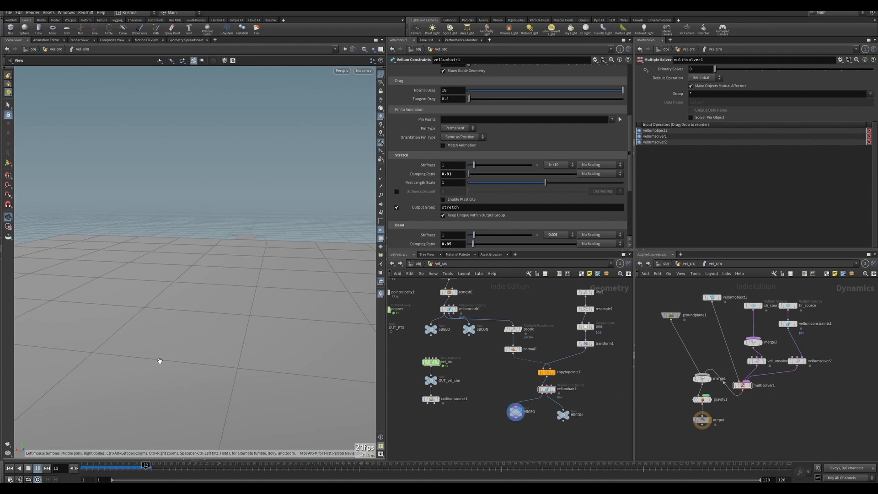
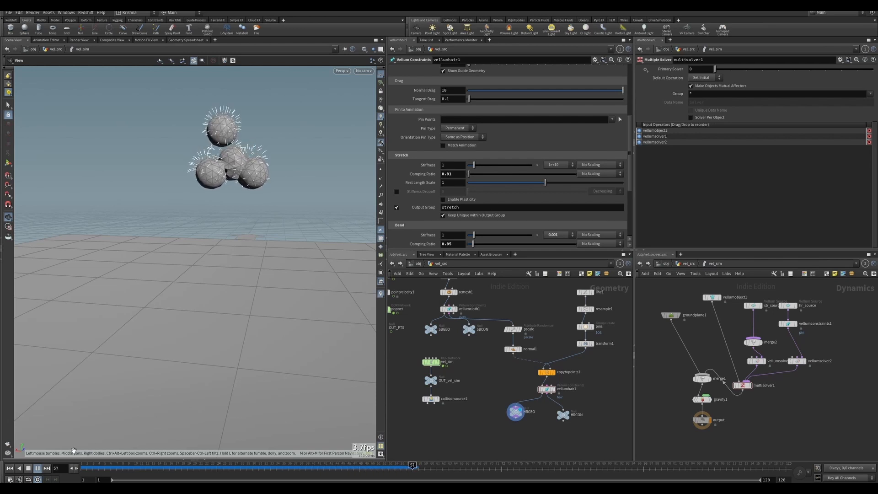
left_click(37, 468)
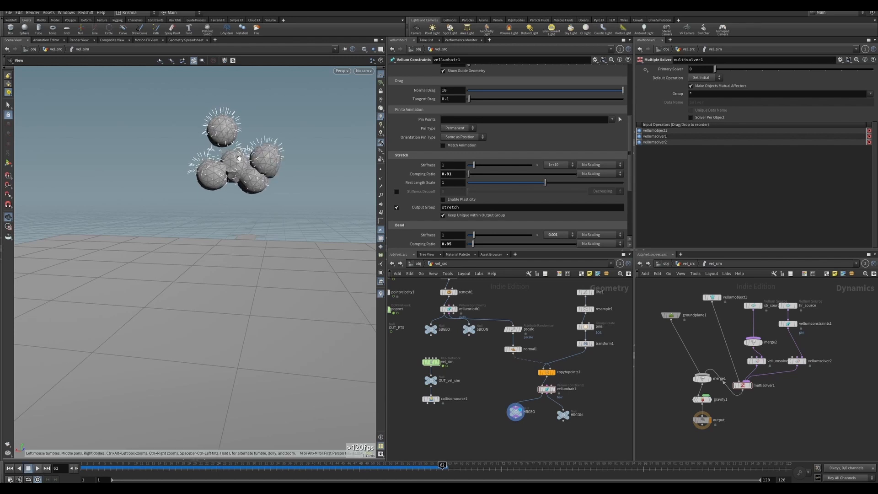
scroll(242, 161, "up", 8)
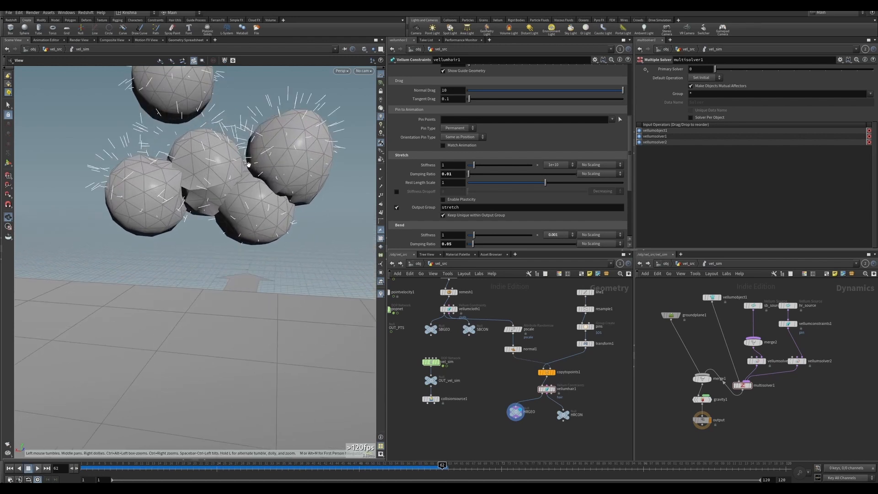
left_click_drag(247, 164, 251, 184)
left_click_drag(242, 188, 236, 216)
scroll(236, 202, "up", 5)
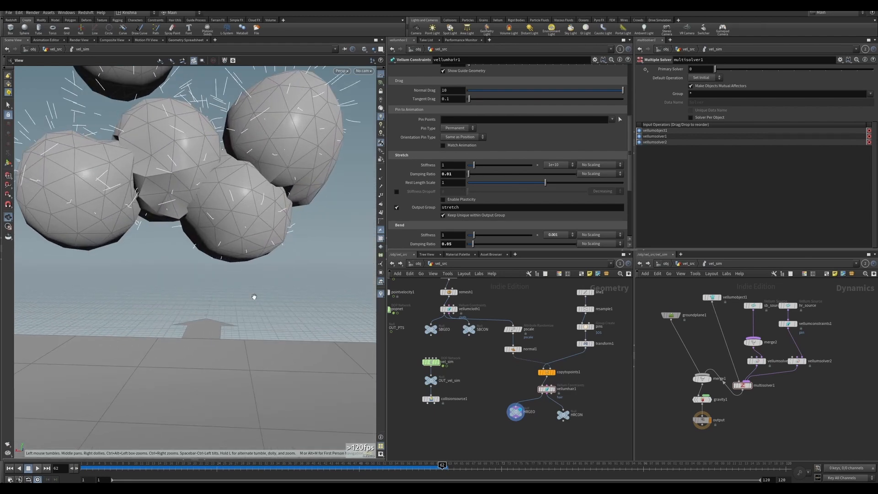
Scrub back through the cached frames to check how the hair follows the colliding soft bodies, and return to frame 1
left_click(365, 466)
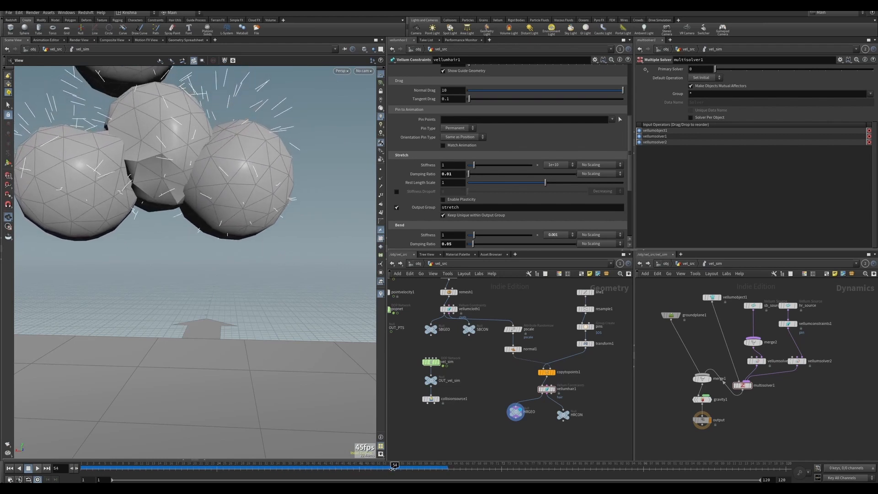
mouse_move(409, 467)
left_mouse_down()
mouse_move(424, 466)
mouse_move(401, 466)
left_mouse_up()
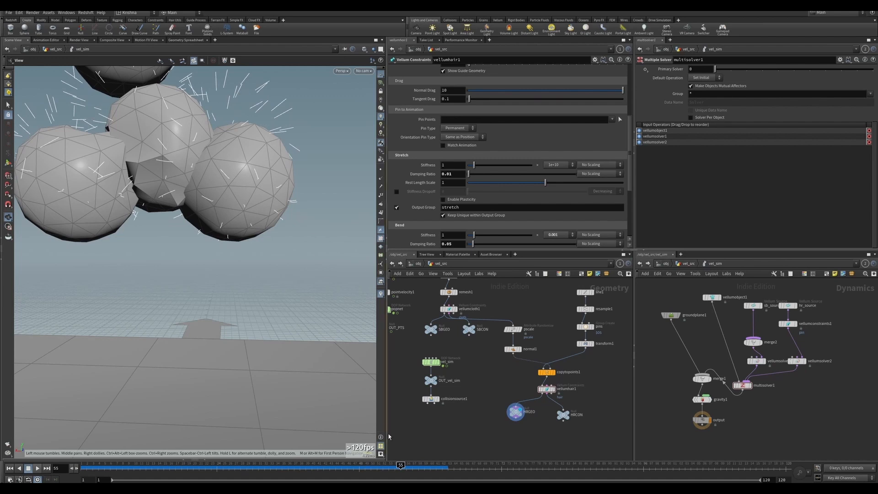
left_click_drag(401, 466, 372, 480)
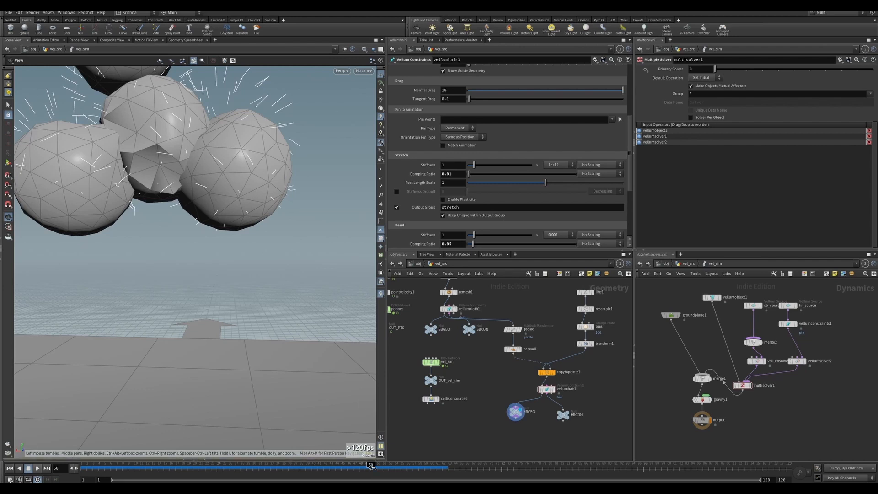
left_click_drag(372, 467, 84, 464)
scroll(217, 229, "down", 6)
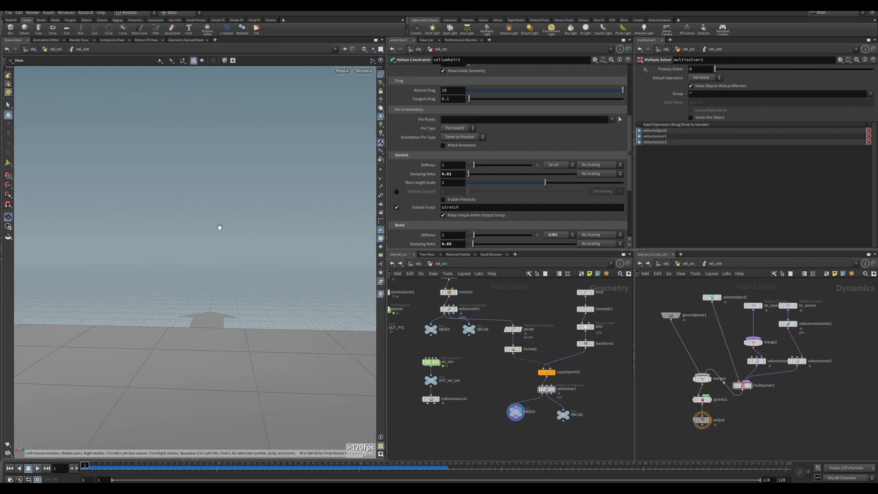
scroll(218, 204, "down", 4)
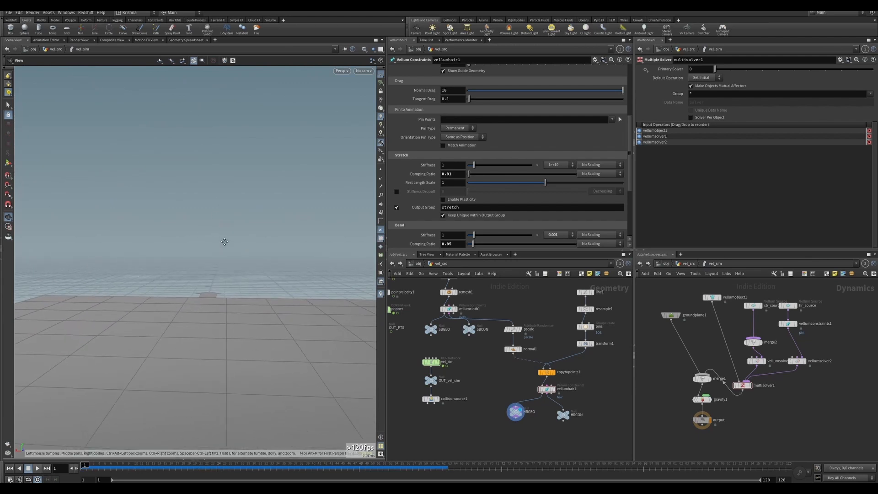
left_click(141, 466)
left_click_drag(145, 465, 82, 471)
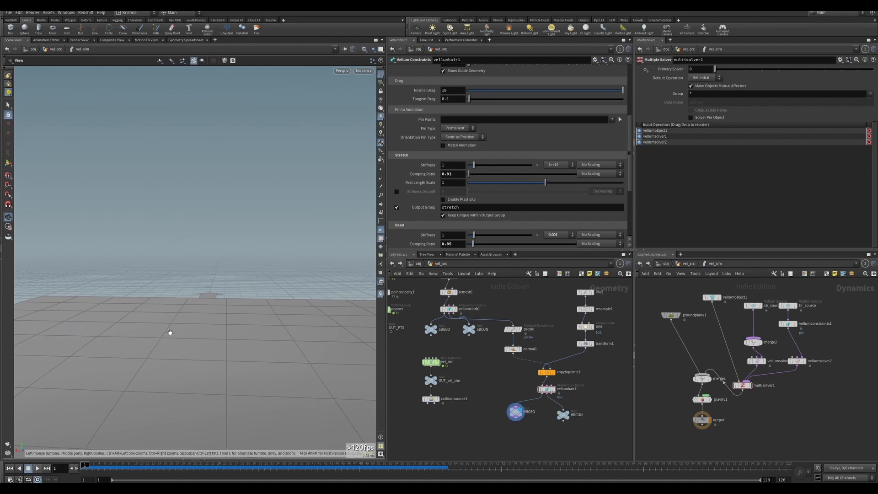
Delete multisolver1 and vellumsolver2 from the DOP network
left_click(745, 385)
key("Delete")
left_click(798, 361)
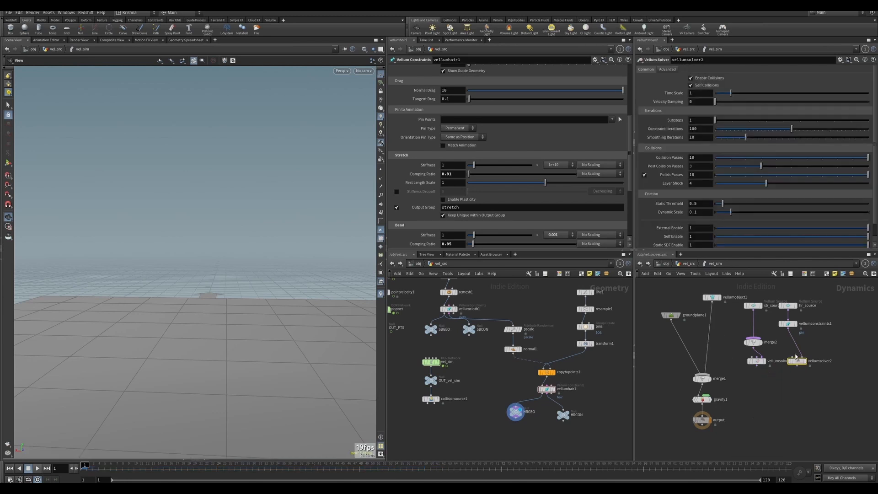
key("Delete")
Wire vellumconstraints2 into merge2 and vellumobject1 into vellumsolver1, and cut the direct wire from vellumobject1 to merge1
left_click_drag(788, 328, 712, 300)
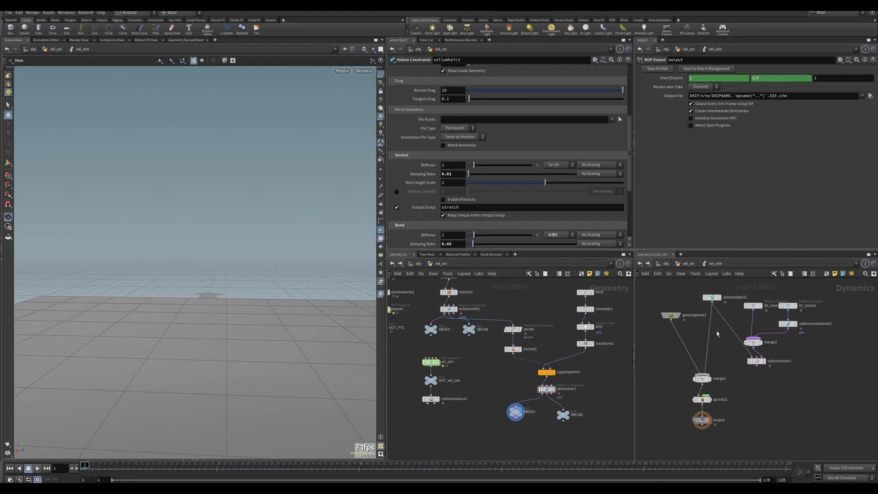
key("y")
left_click_drag(717, 331, 706, 332)
Connect the output of vellumsolver1 to merge1 and tidy the layout of the DOP network
left_click(756, 366)
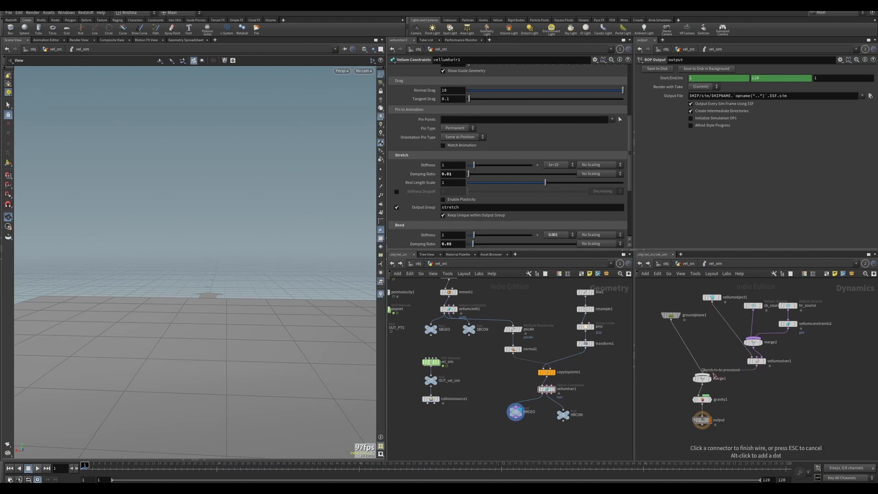
left_click(710, 374)
key("h")
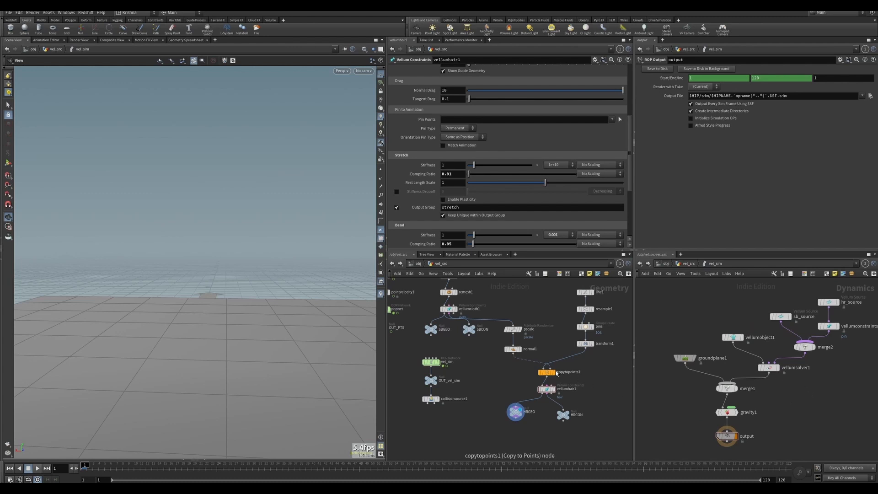
Display copytopoints1 in the geometry network with SBGEO shown as a template
left_click(546, 389)
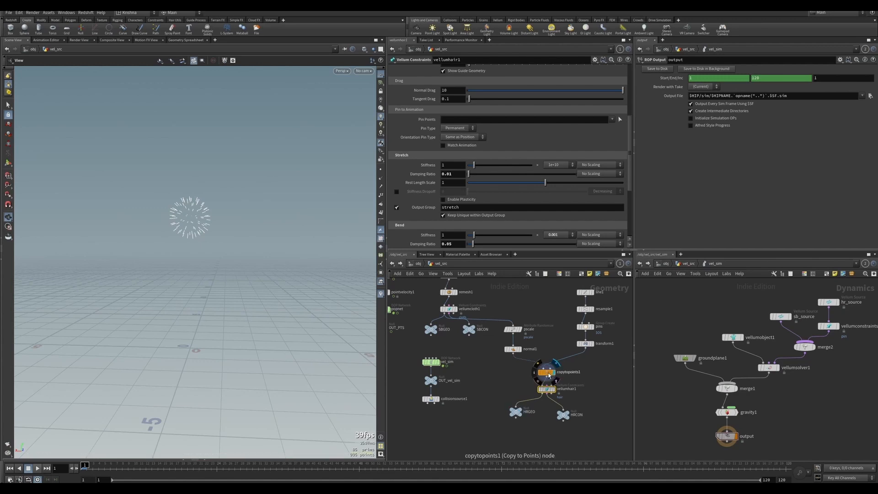
left_click(547, 372)
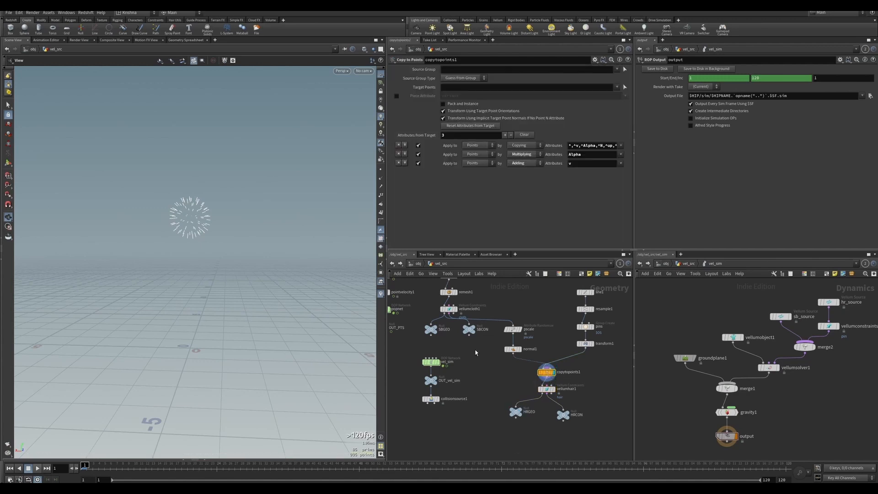
left_click(439, 337)
Examine from several angles where the hair roots sit relative to the soft body surface
scroll(181, 206, "up", 10)
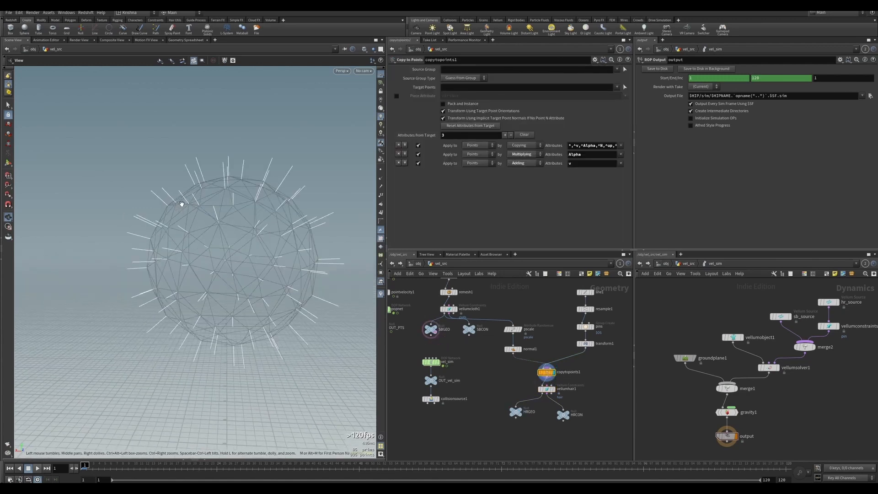
middle_click_drag(202, 220, 190, 217)
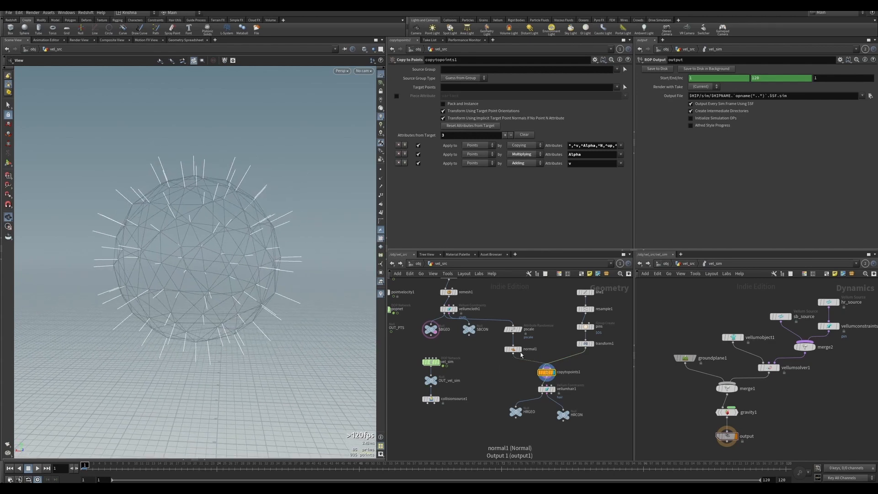
mouse_move(525, 334)
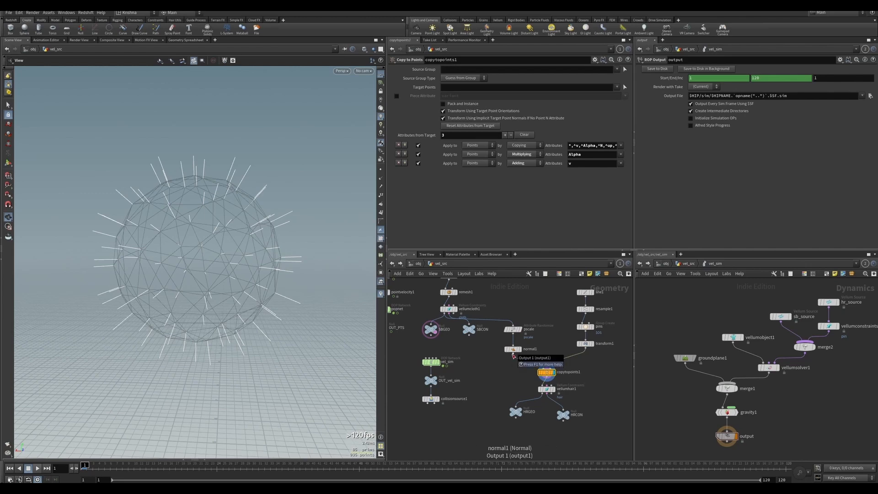
scroll(210, 205, "up", 3)
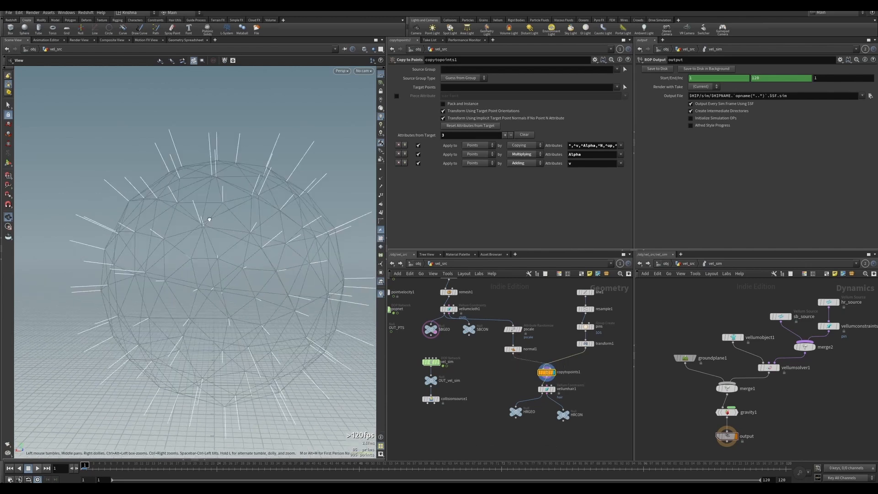
left_click_drag(205, 233, 218, 165)
key("f")
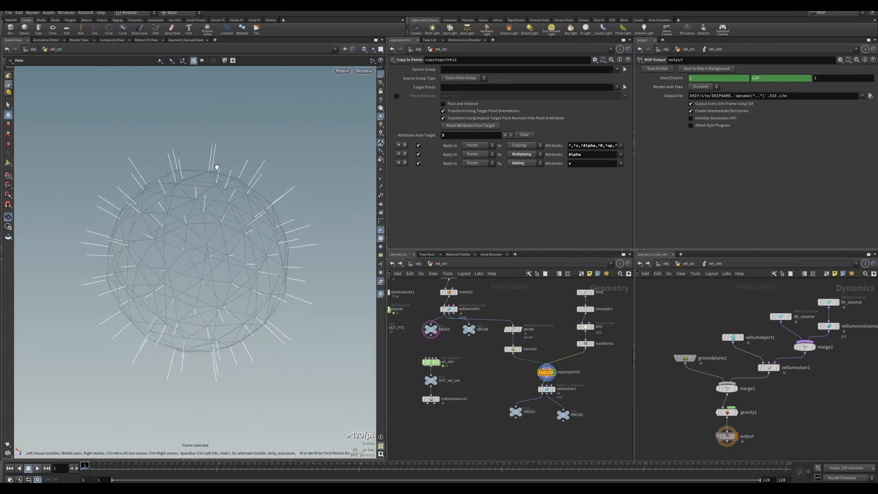
left_click_drag(231, 200, 215, 203)
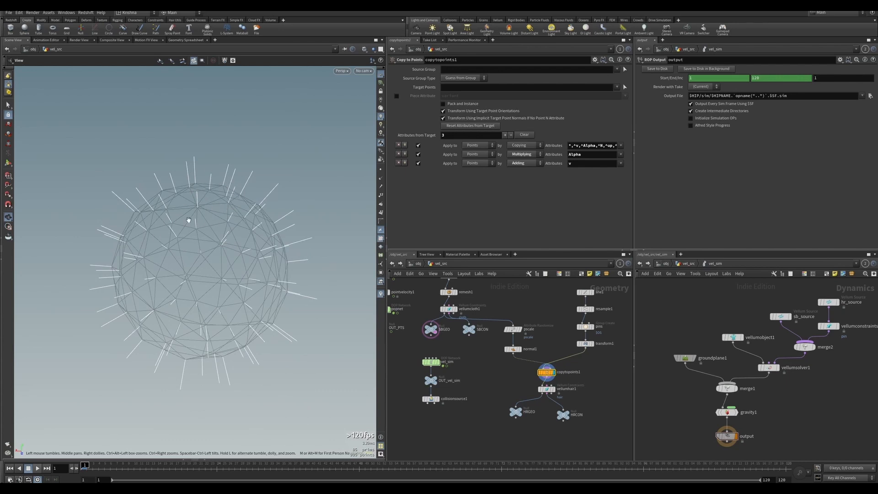
left_click_drag(192, 218, 197, 223)
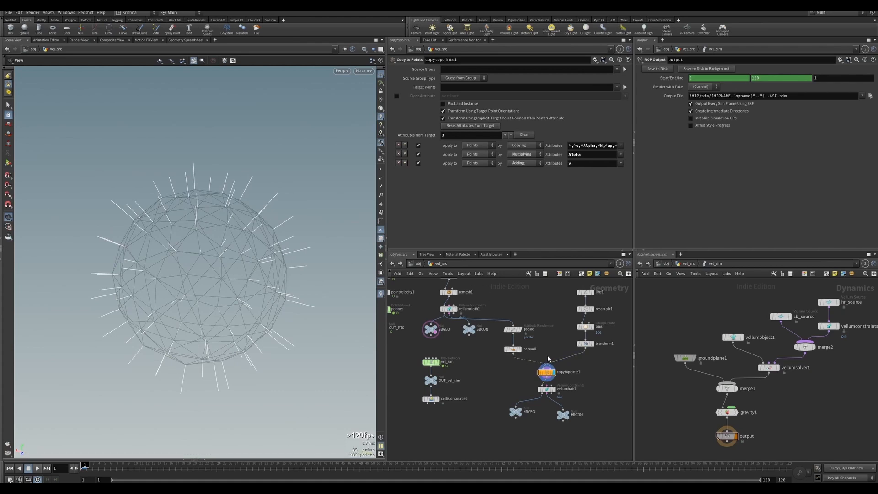
Insert a Peak node between normal1 and copytopoints1
key("Tab")
type("mer")
key("Return")
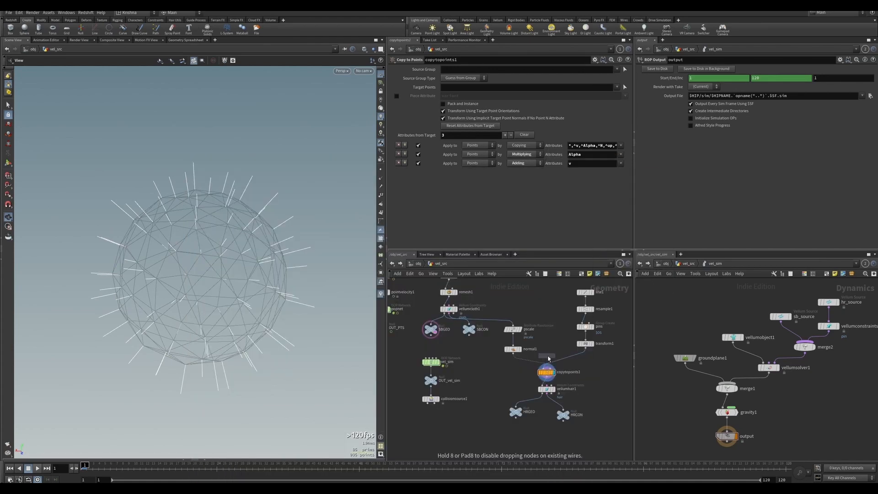
left_click(533, 362)
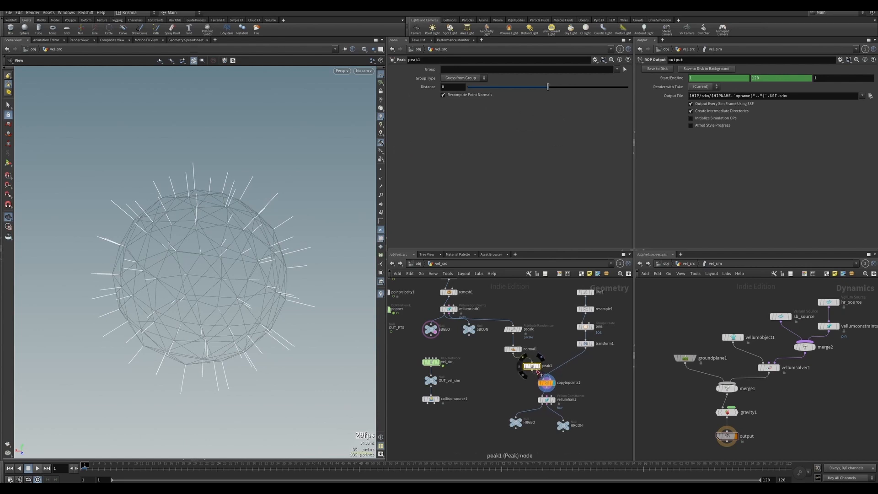
Try a Distance of -0.05 on peak1, and reduce the inward offset to -0.02
left_click_drag(547, 90, 547, 90)
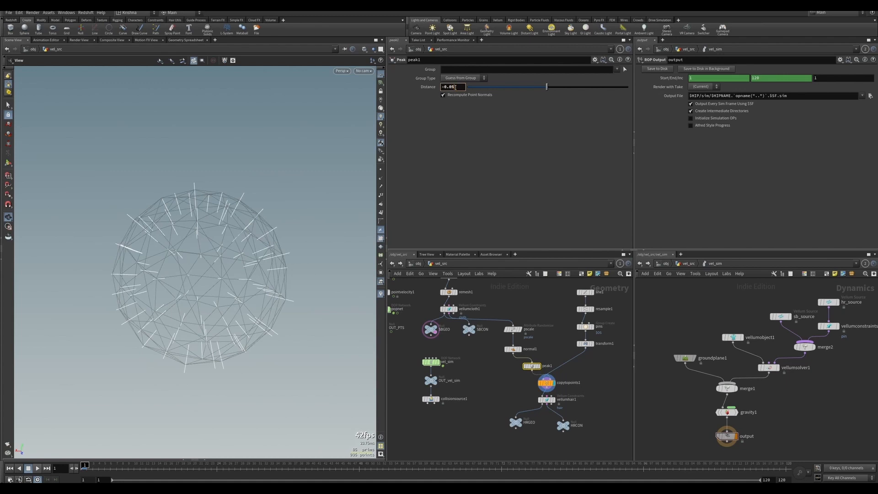
key("Return")
left_click_drag(263, 165, 275, 162)
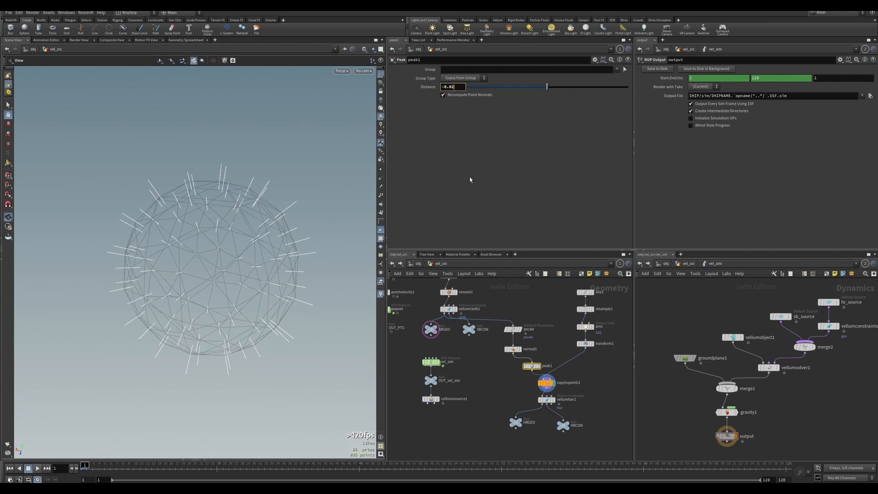
key("Return")
left_click_drag(306, 234, 284, 225)
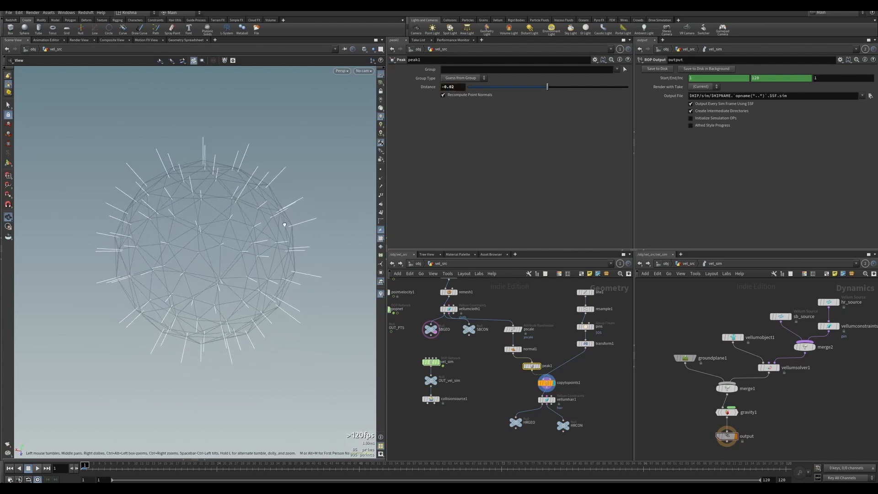
Play the Vellum simulation through cam1 to about frame 65 with the hair roots offset inward
scroll(182, 201, "down", 5)
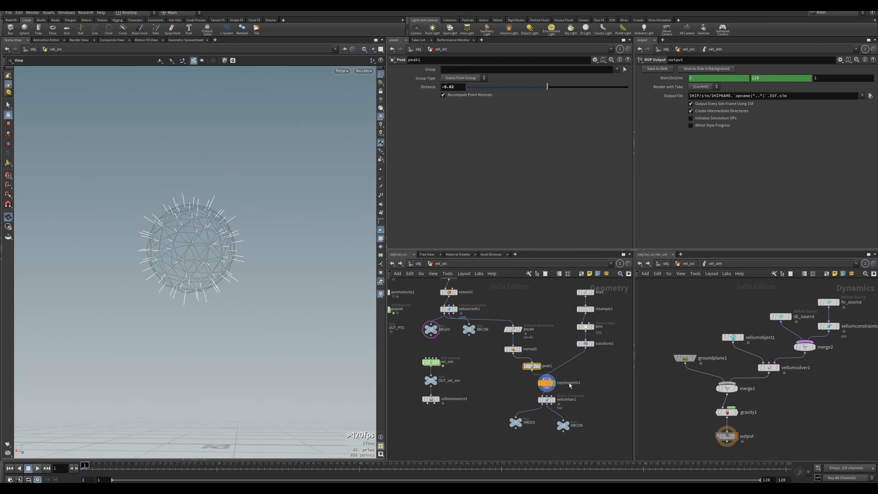
left_click(521, 421)
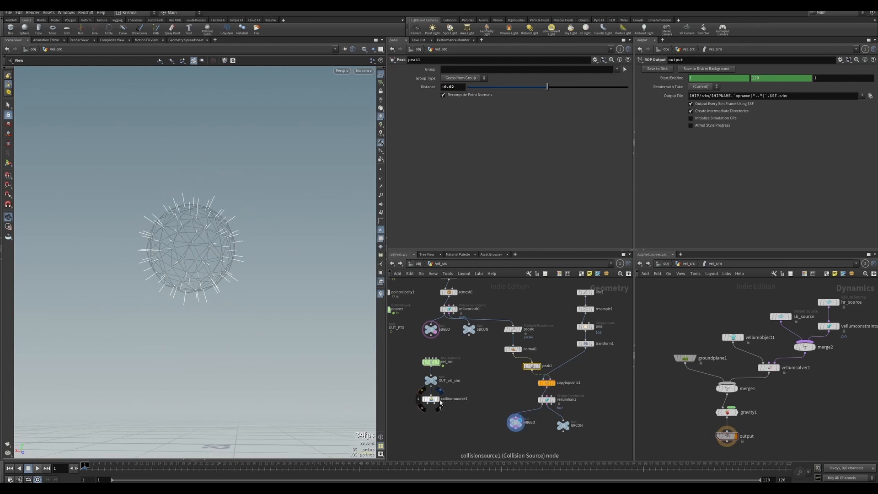
left_click(441, 401)
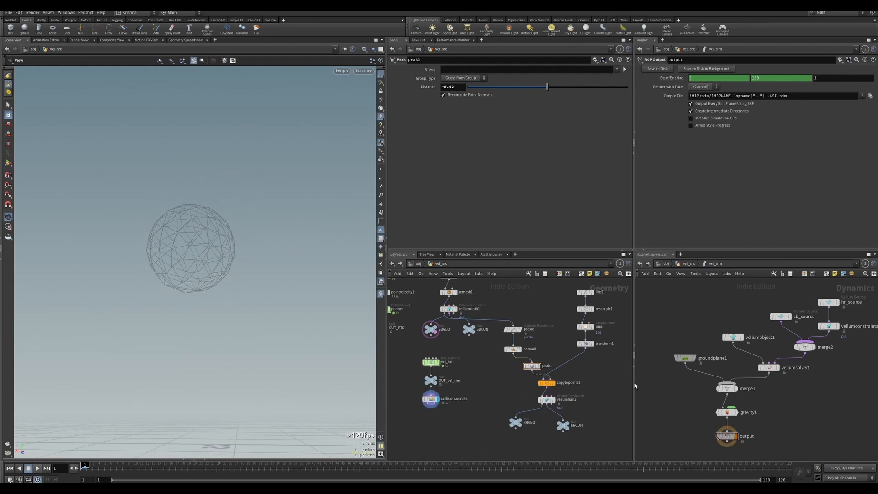
left_click(684, 358)
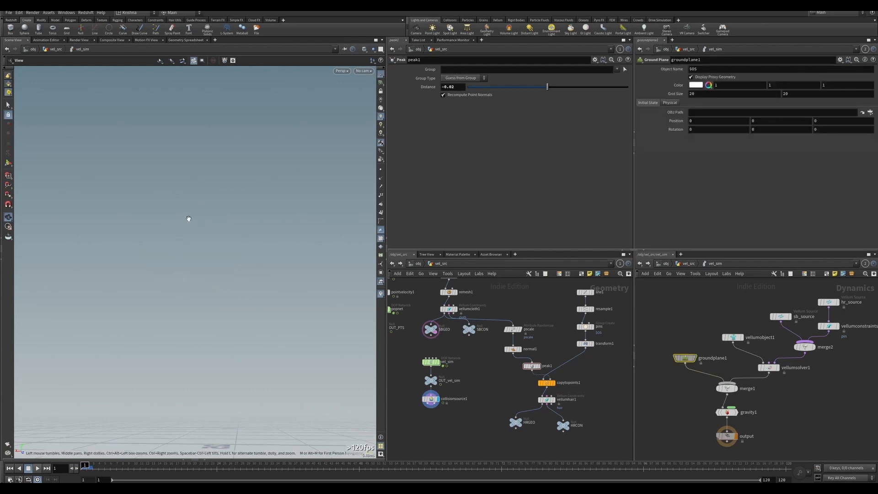
left_click(364, 71)
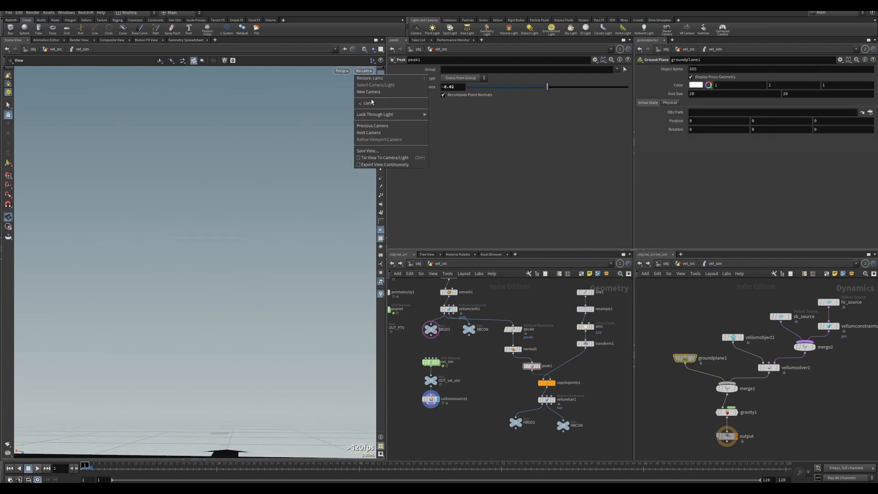
left_click(379, 93)
left_click(38, 467)
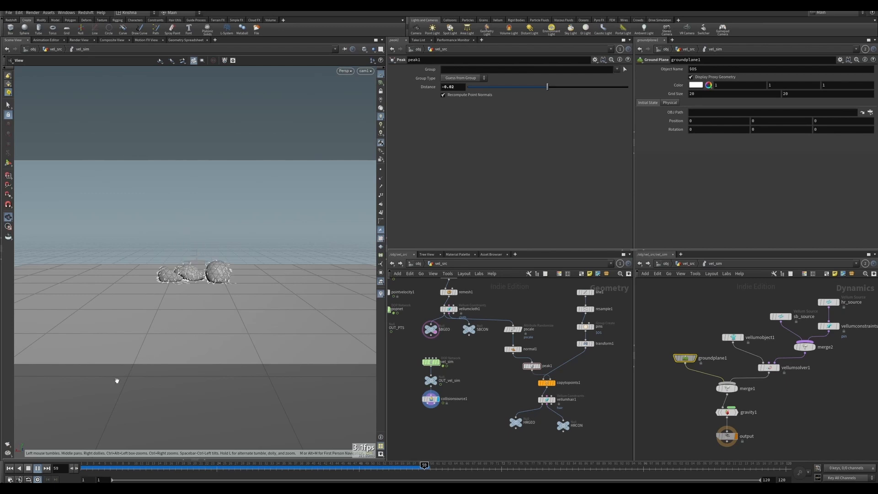
left_click(30, 471)
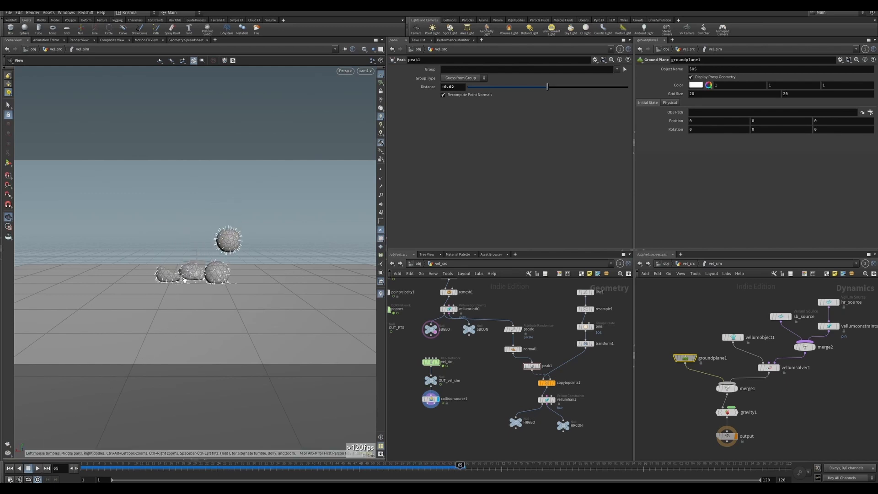
Inspect the hair on the collided soft bodies up close, and return to frame 1 and the cam1 view
scroll(190, 272, "up", 6)
left_click_drag(190, 272, 237, 272)
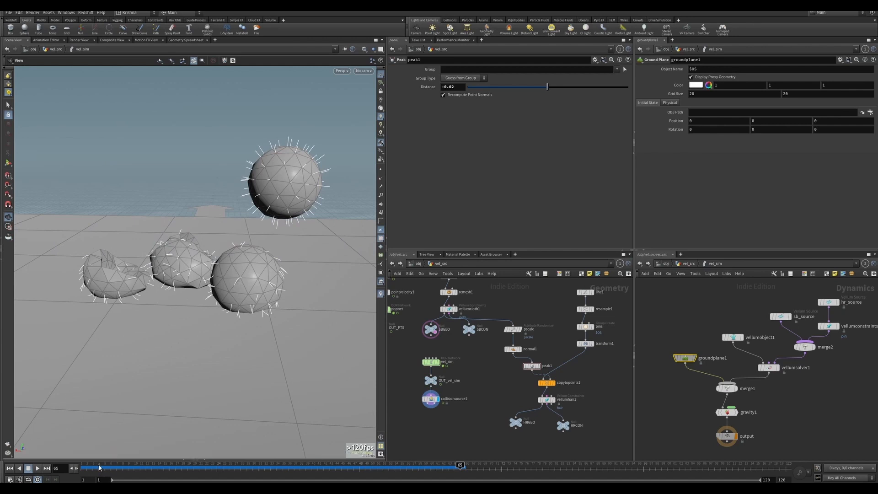
mouse_move(100, 466)
left_mouse_down()
mouse_move(219, 464)
mouse_move(336, 445)
mouse_move(434, 456)
mouse_move(85, 465)
left_mouse_up()
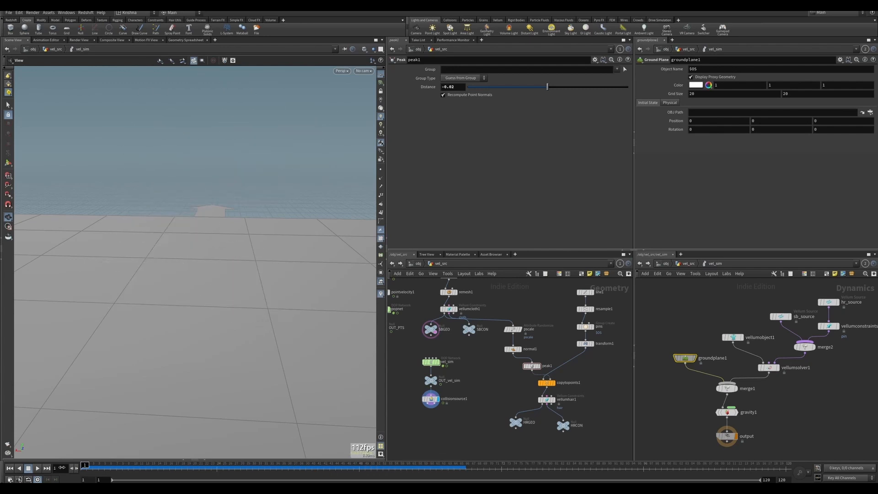
left_click(364, 71)
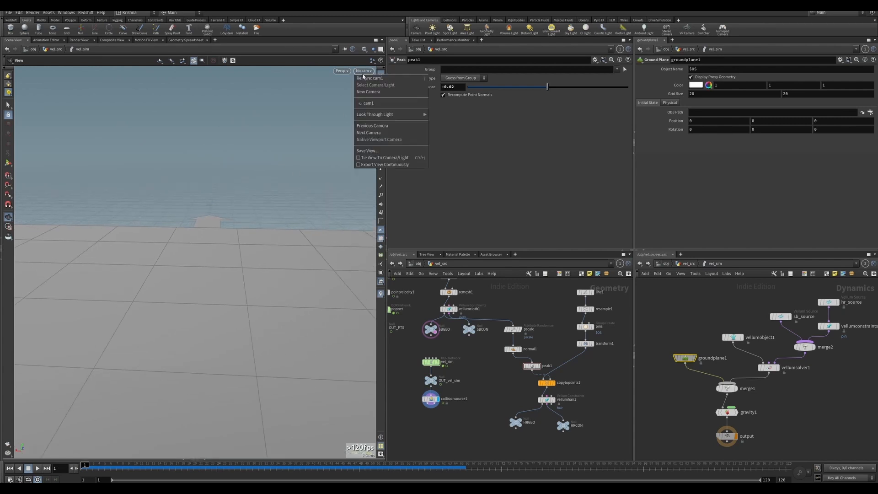
left_click(368, 103)
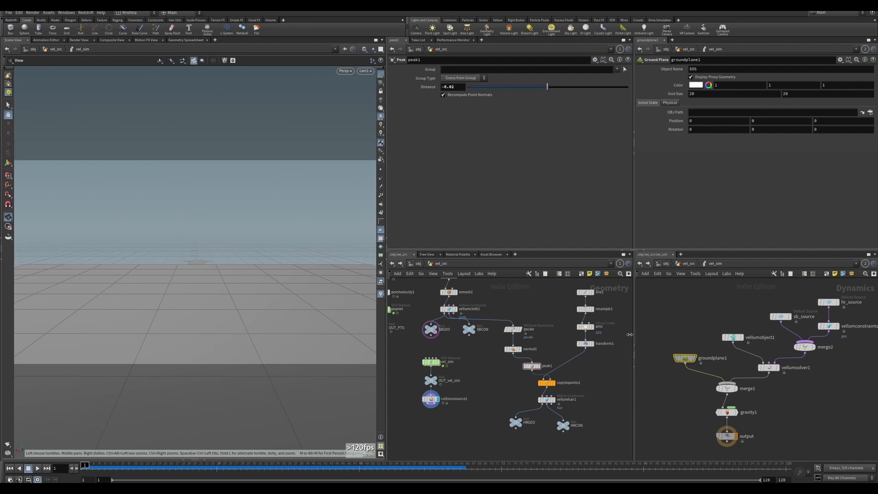
Set Substeps on vellumsolver1 to 10
left_click(762, 367)
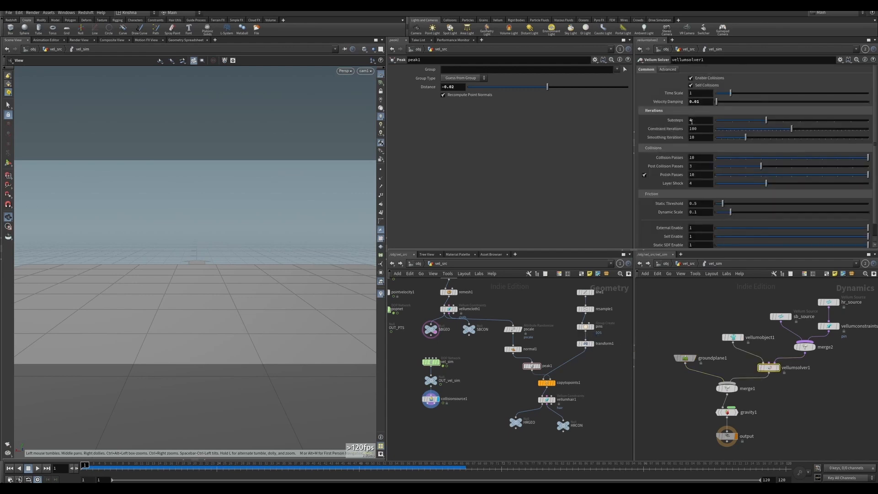
double_click(691, 120)
type("10")
key("Return")
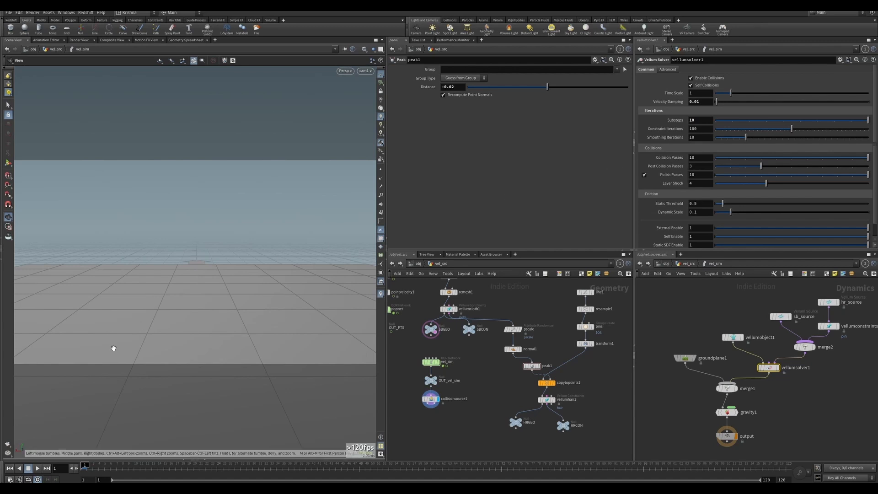
Simulate to frame 32 with the new substeps, examine the hair on the soft bodies, and return to frame 1
left_click(37, 468)
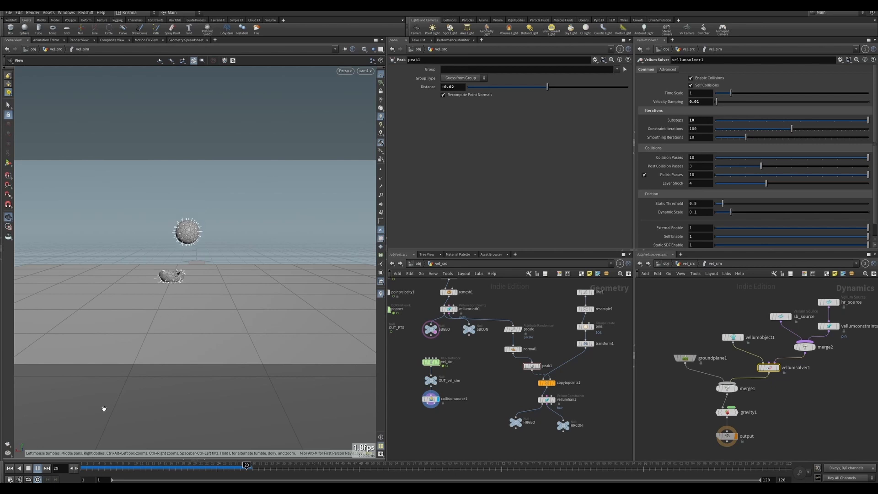
left_click(28, 468)
scroll(164, 270, "up", 10)
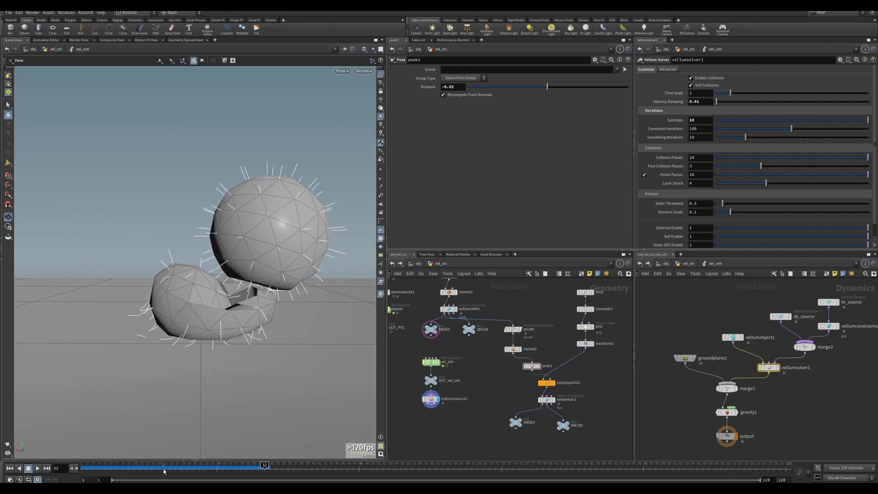
left_click_drag(163, 467, 84, 473)
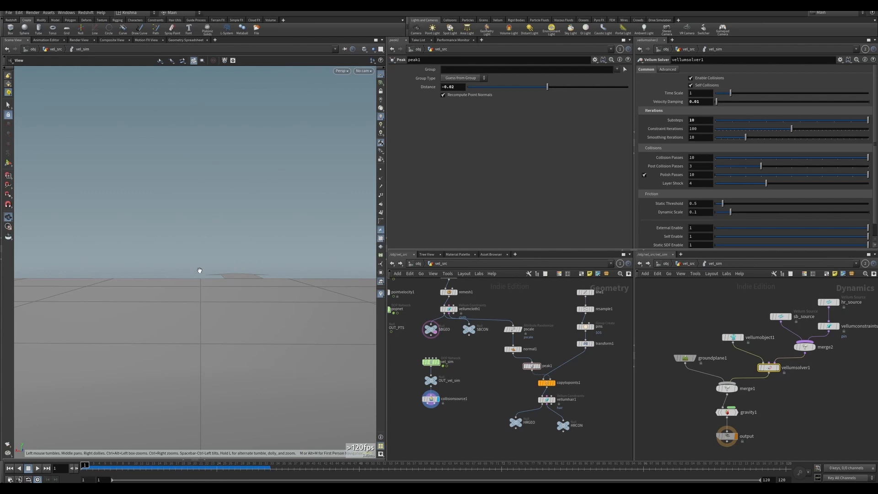
Display copytopoints1 over the SBGEO template and set the Distance on peak1 to -0.05
key("f")
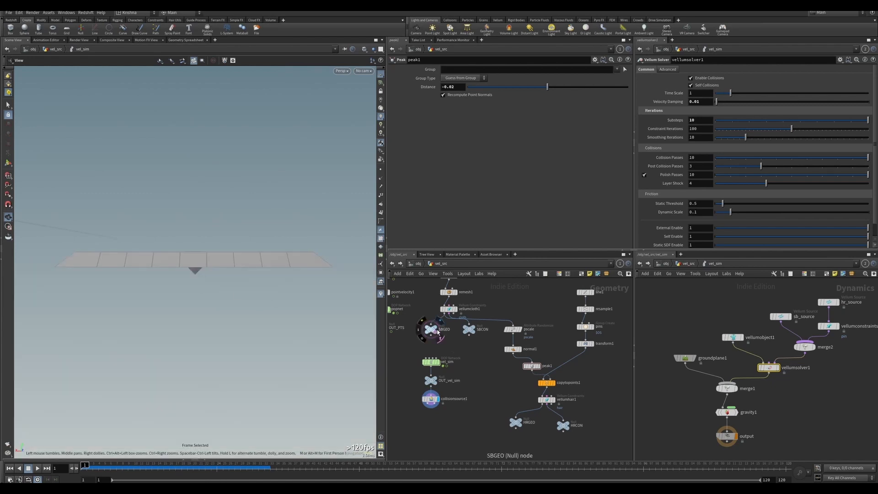
left_click(538, 366)
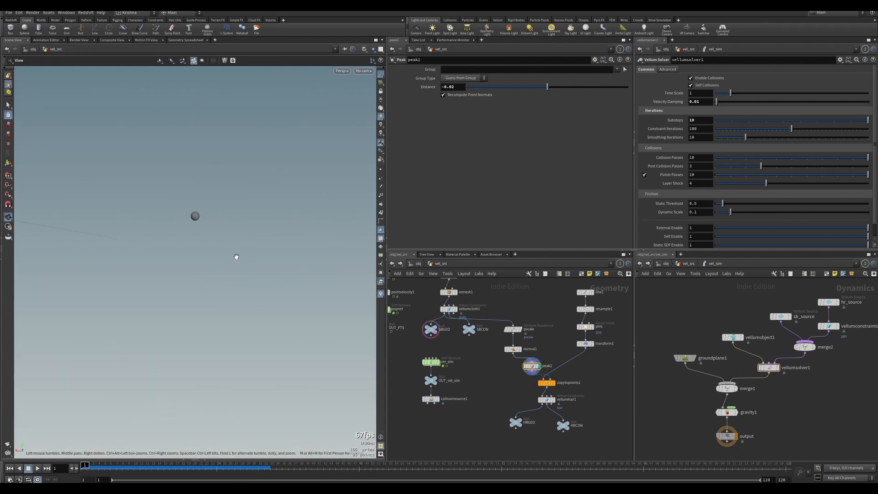
key("f")
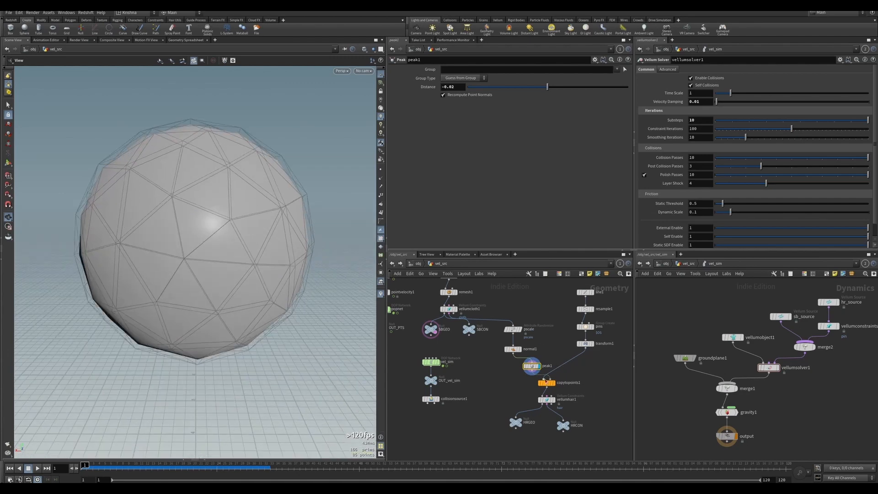
left_click(553, 383)
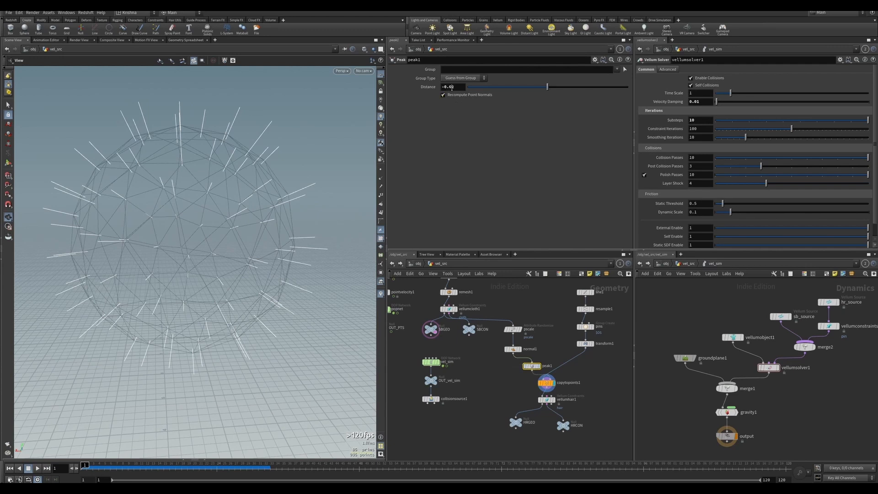
left_click_drag(451, 88, 457, 88)
type("5")
key("Return")
Set the Length of line1 to 0.4 and check the hairs around the sphere
left_click(585, 292)
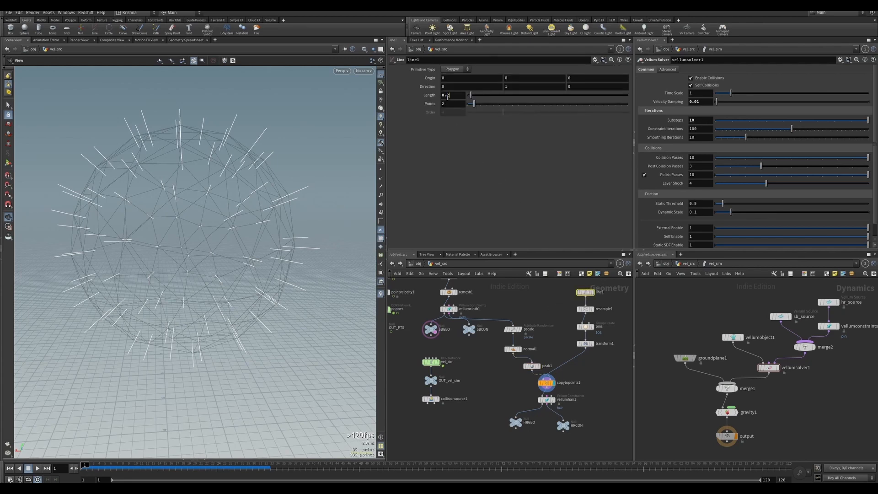
left_click(447, 96)
type("4")
key("Return")
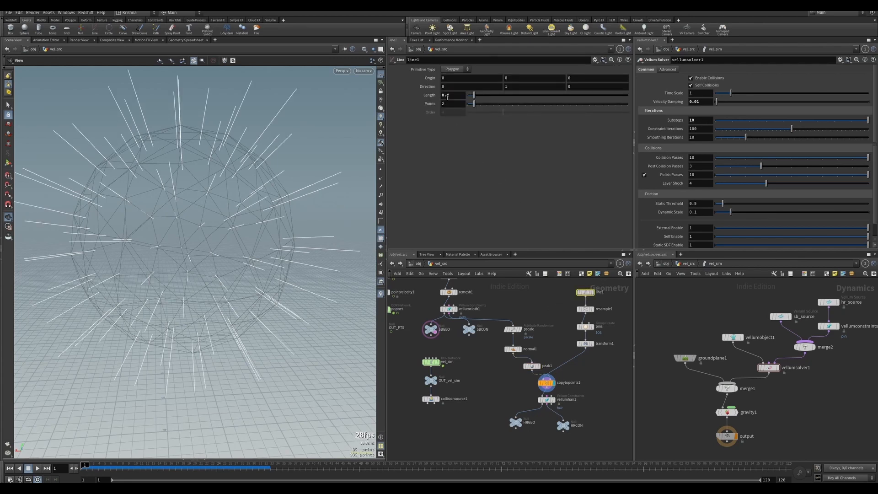
left_click_drag(321, 135, 244, 165)
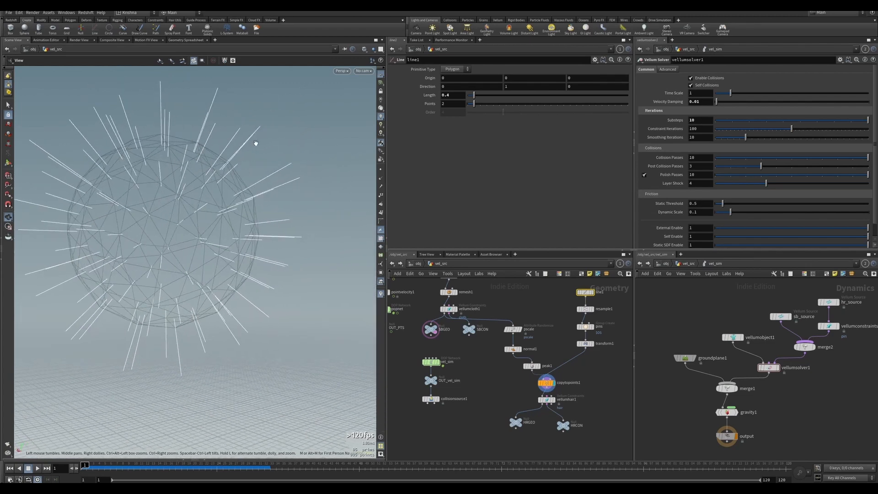
Display HRGEO in the geometry network and play the Vellum simulation through cam1 to about frame 33
left_click(523, 421)
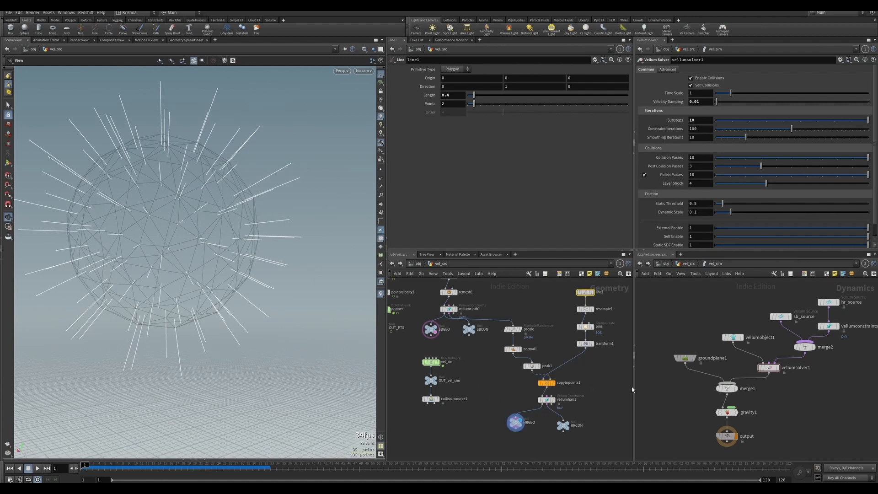
left_click(728, 388)
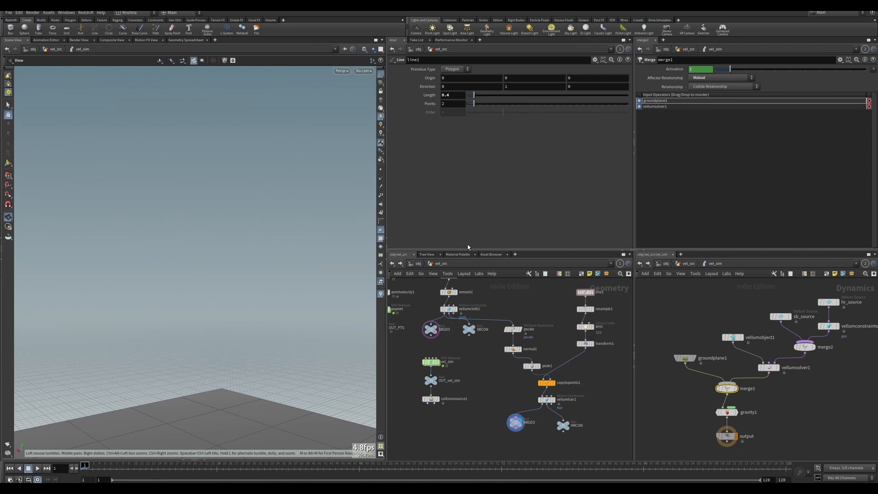
left_click(363, 71)
left_click(389, 102)
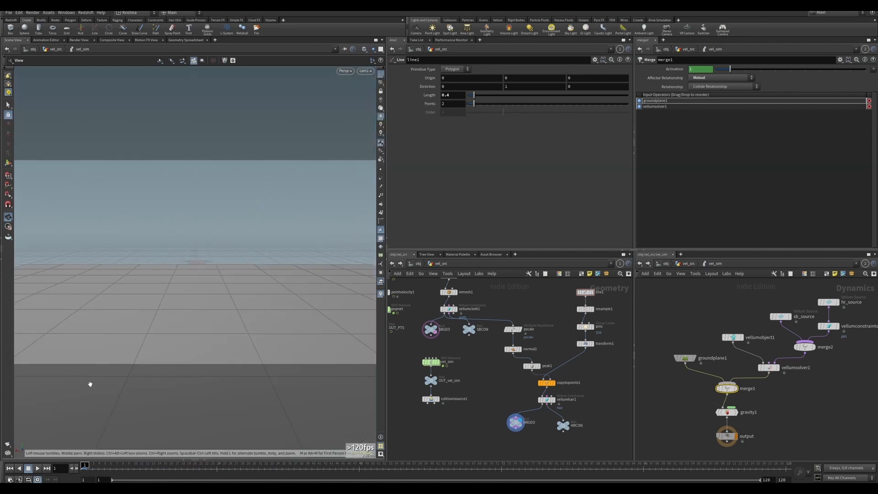
left_click(37, 468)
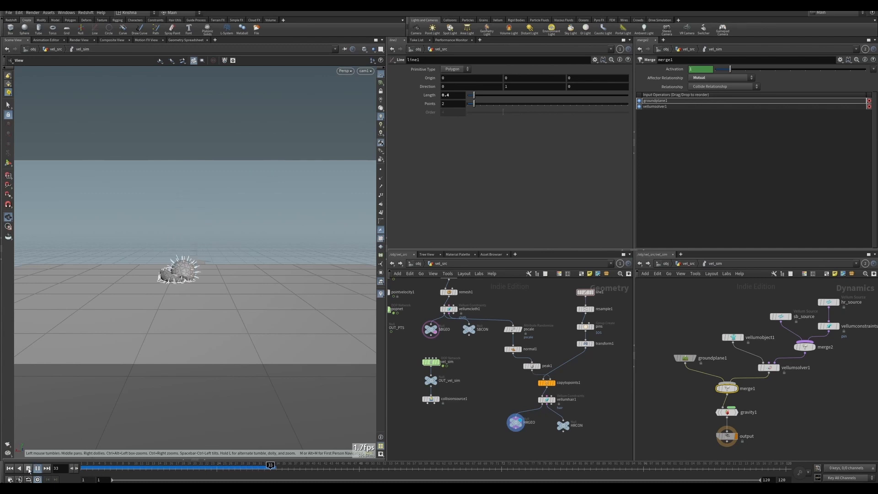
Examine the longer hair on the soft bodies between frames 22 and 30, and return to the first frame
left_click(205, 472)
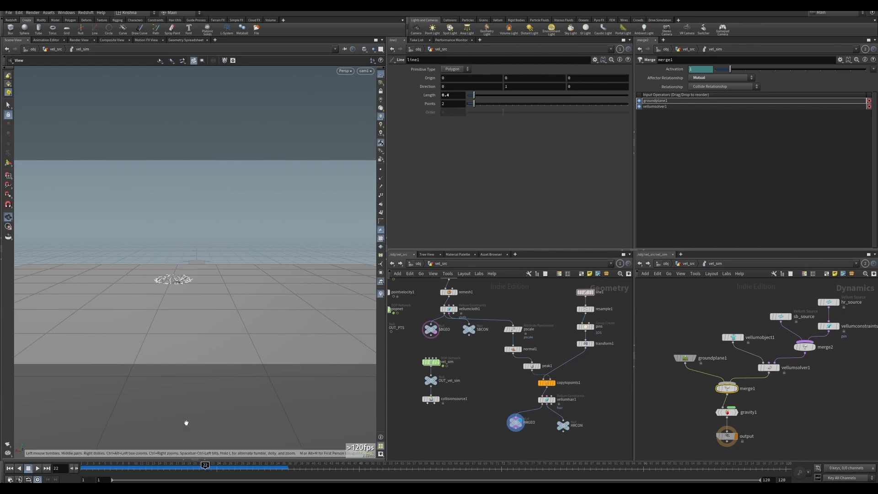
left_click_drag(186, 421, 159, 277)
scroll(160, 278, "up", 6)
middle_click_drag(161, 279, 196, 249)
left_click_drag(205, 466, 253, 466)
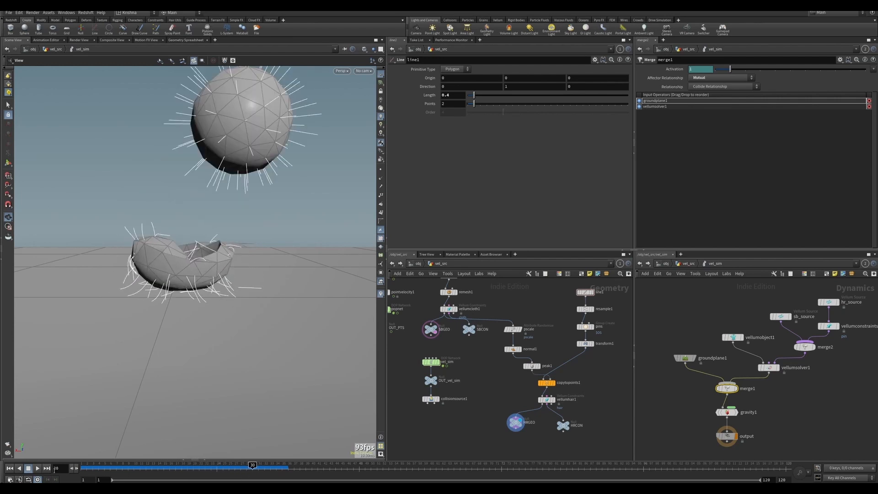
left_click(11, 468)
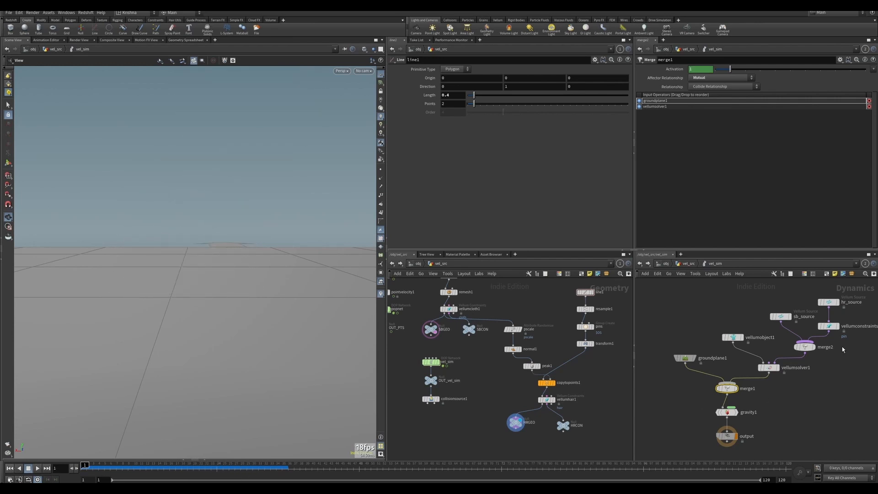
On vellumconstraints1, create constraints Each Frame and set Activation to the expression $F>1 && $F%12==1
left_click(829, 326)
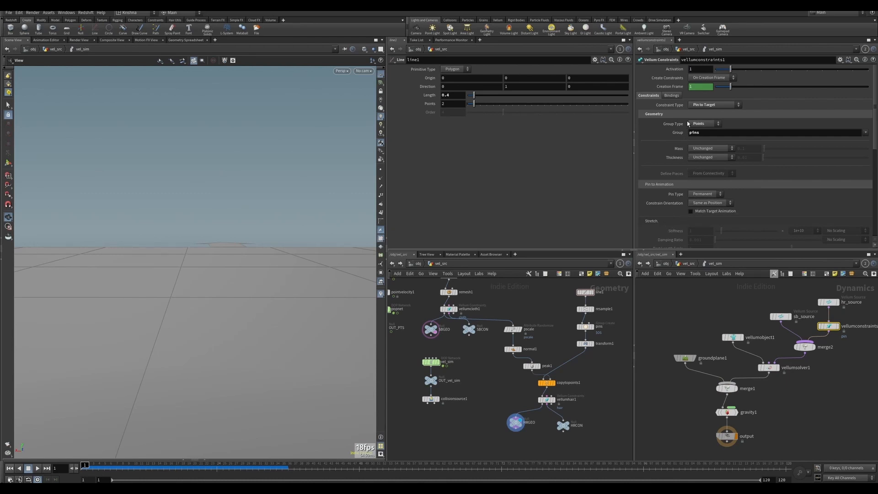
left_click(711, 78)
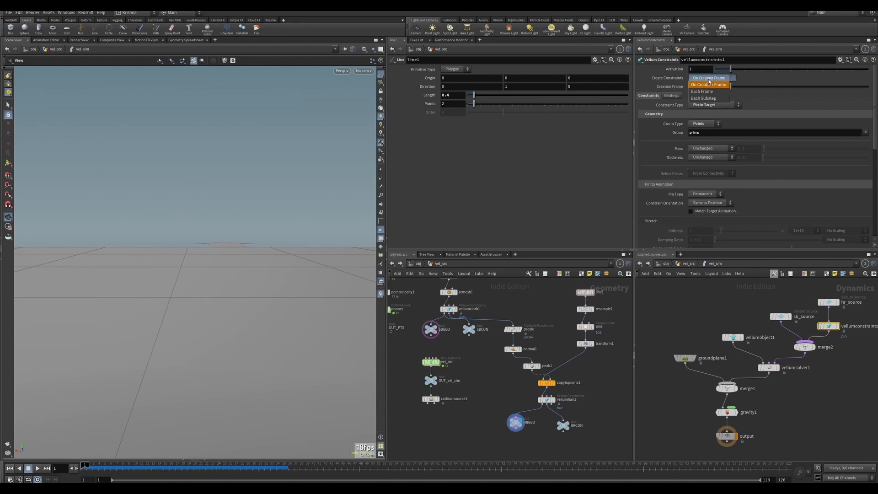
left_click(711, 87)
double_click(691, 69)
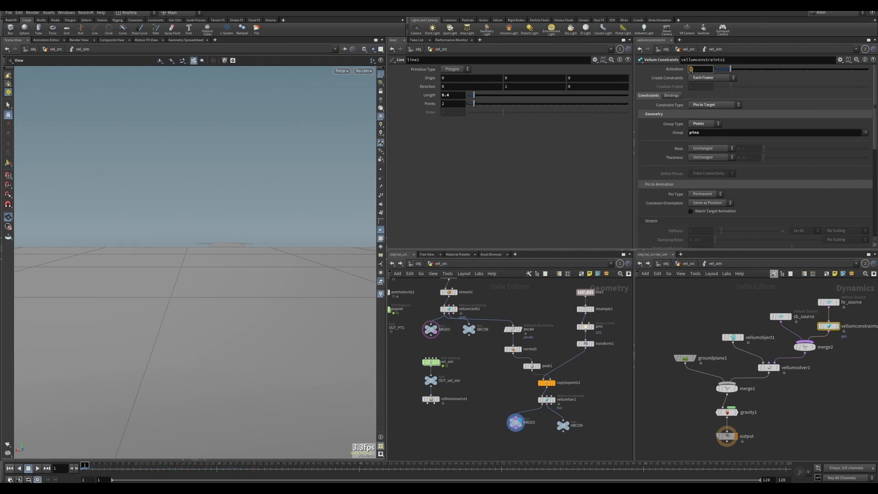
type("$F")
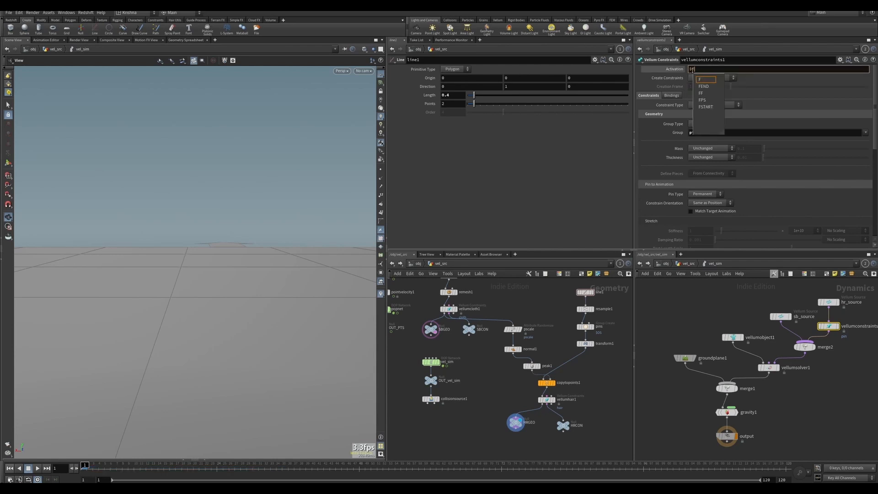
type(">1")
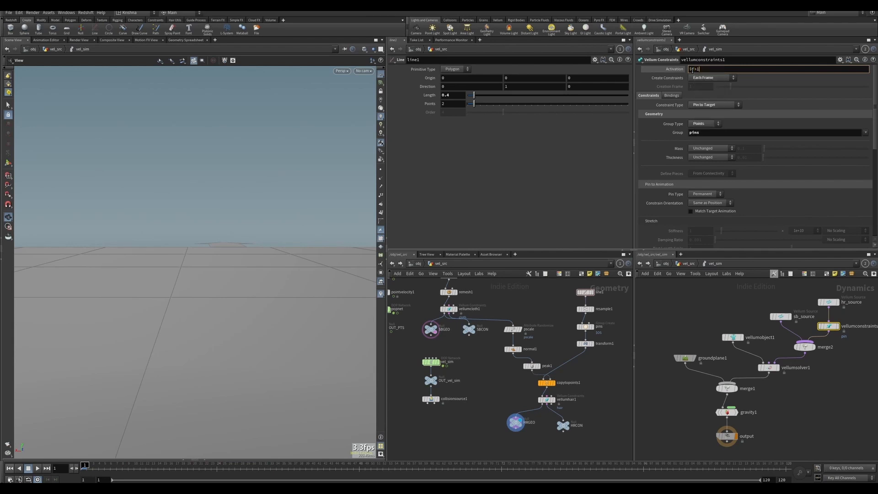
type(" && $F%12==1")
key("Return")
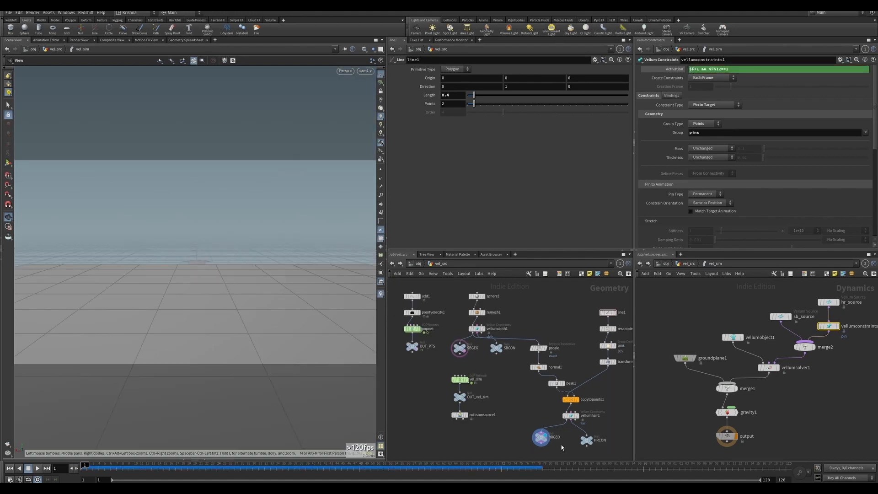
Play the simulation with per-frame pin constraints to about frame 80 and return to the first frame
left_click(37, 468)
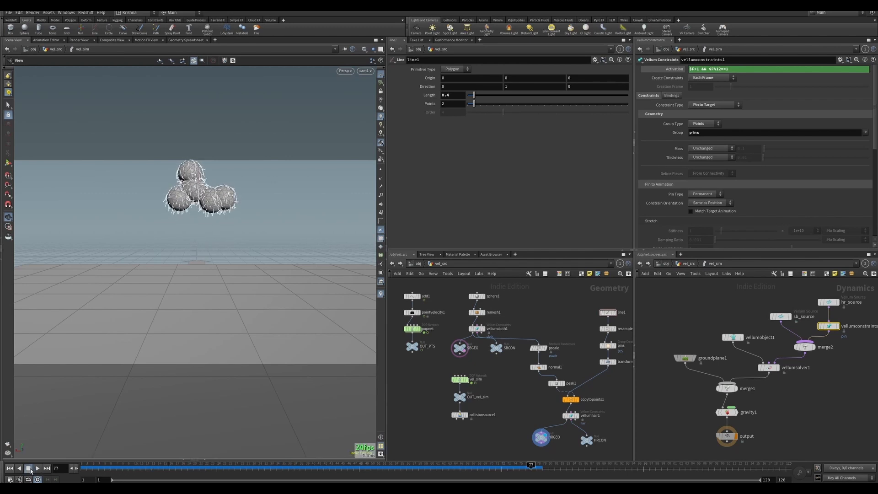
left_click(31, 470)
left_click(10, 469)
left_click(36, 470)
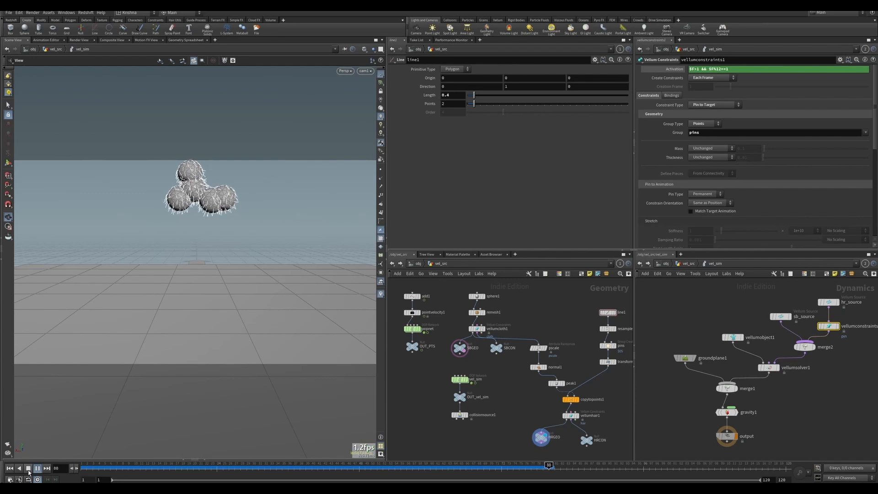
left_click(9, 469)
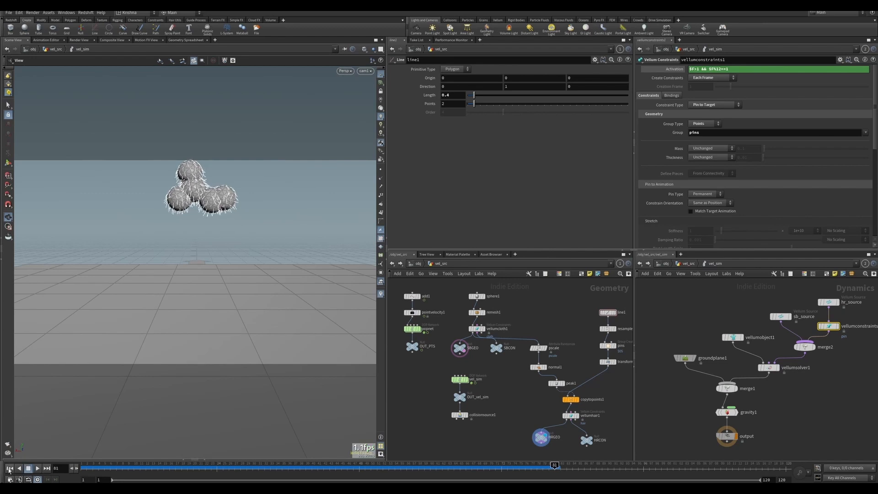
Delete the Activation expression on vellumconstraints1 and set Create Constraints back to On Creation Frame
right_click(675, 70)
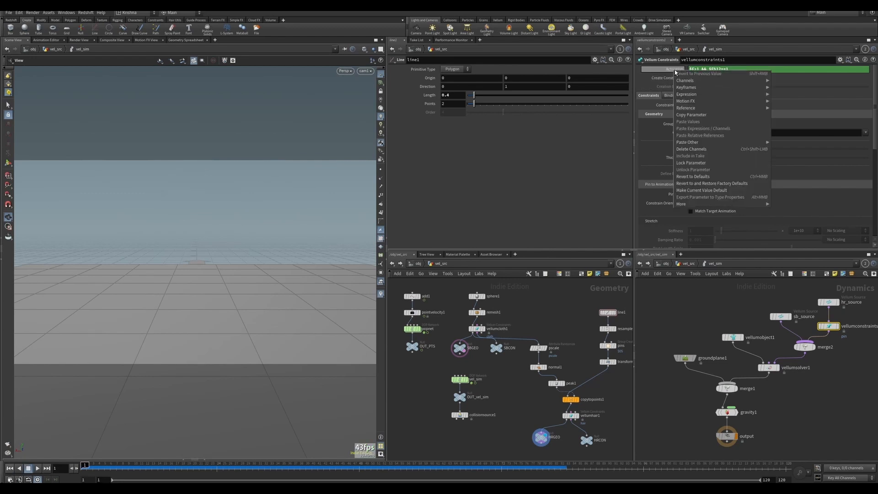
left_click(690, 149)
left_click(691, 69)
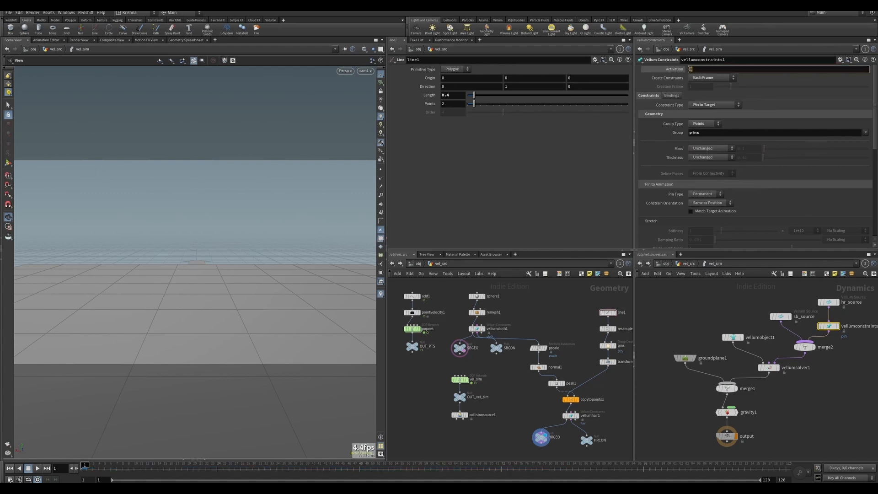
left_click(711, 77)
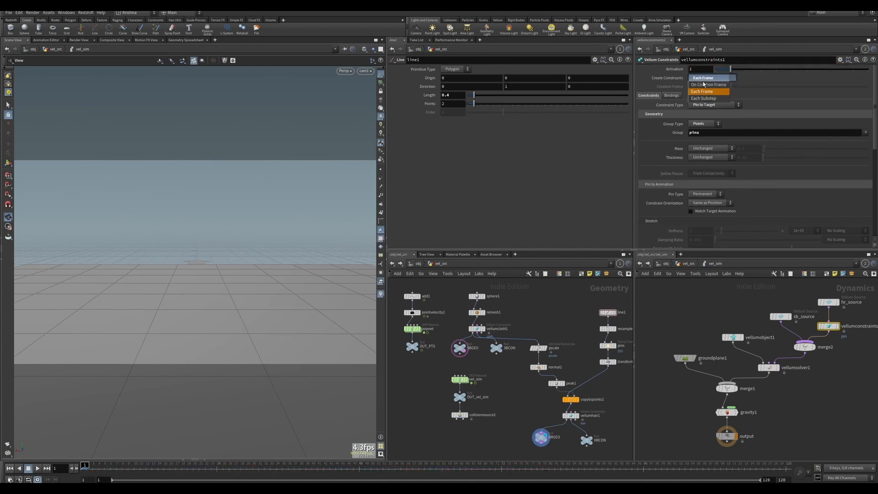
left_click(710, 86)
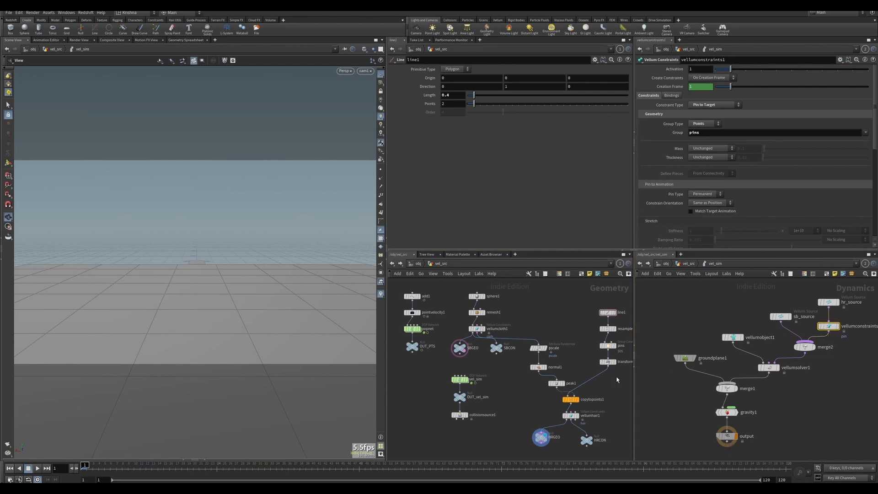
Play the simulation to about frame 32, inspect the hairy soft bodies up close, and return to the first frame
left_click(37, 468)
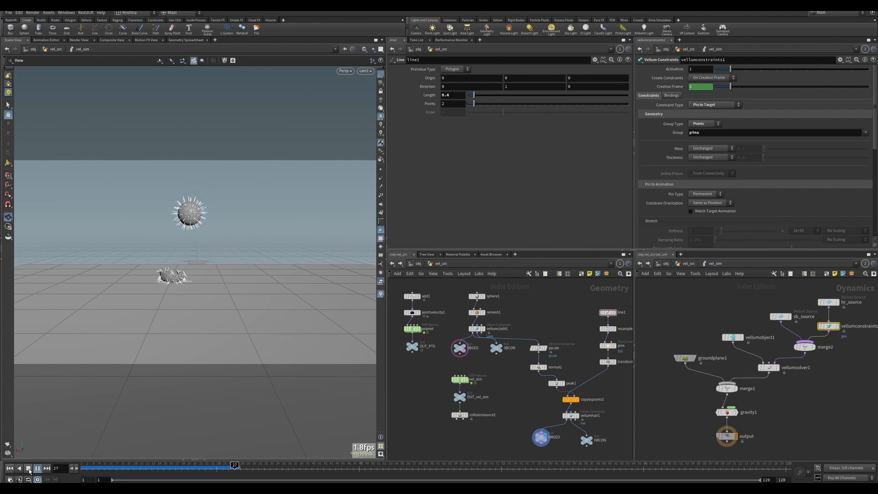
left_click(28, 468)
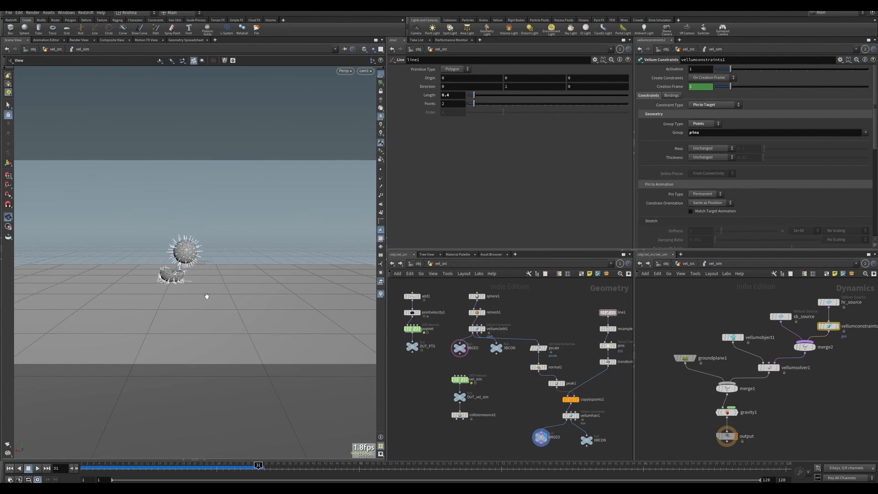
scroll(185, 278, "up", 5)
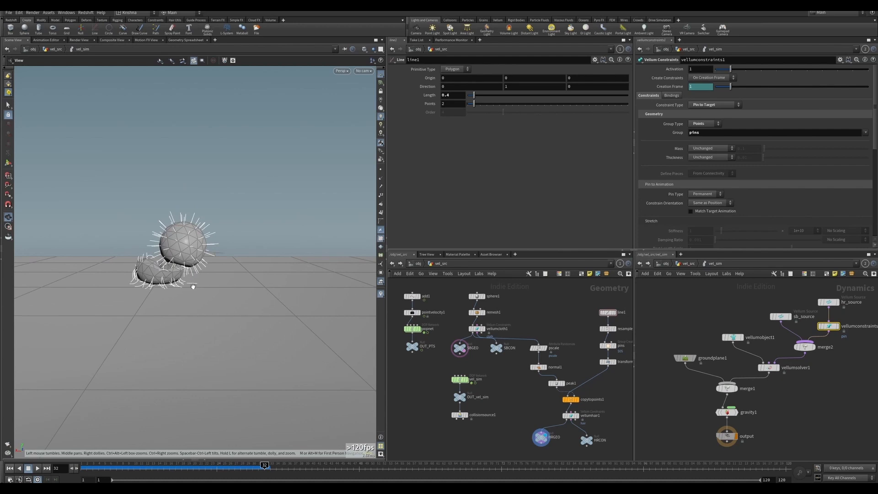
left_click(10, 469)
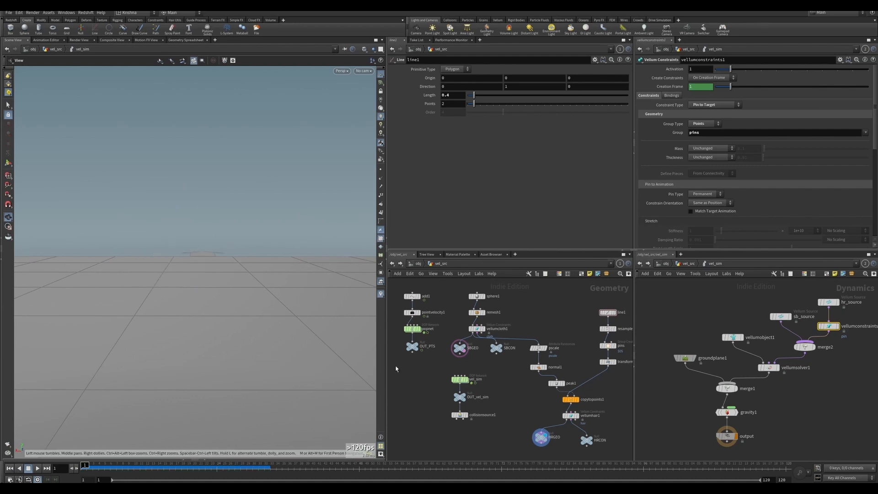
On vellumcloth1, set the Stretch and Bend Stiffness values to 4 and revert the Stretch Damping Ratio to its default
left_click(473, 329)
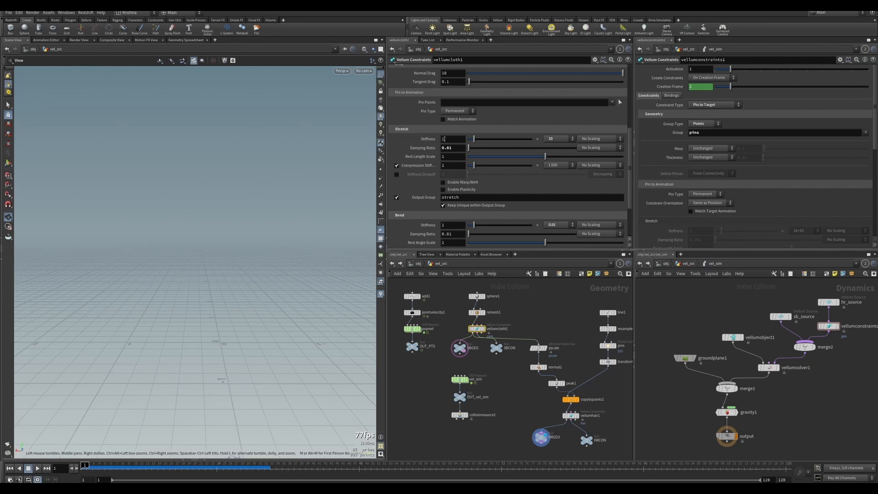
left_click(443, 140)
type("4")
left_click(447, 225)
type("4")
key("Return")
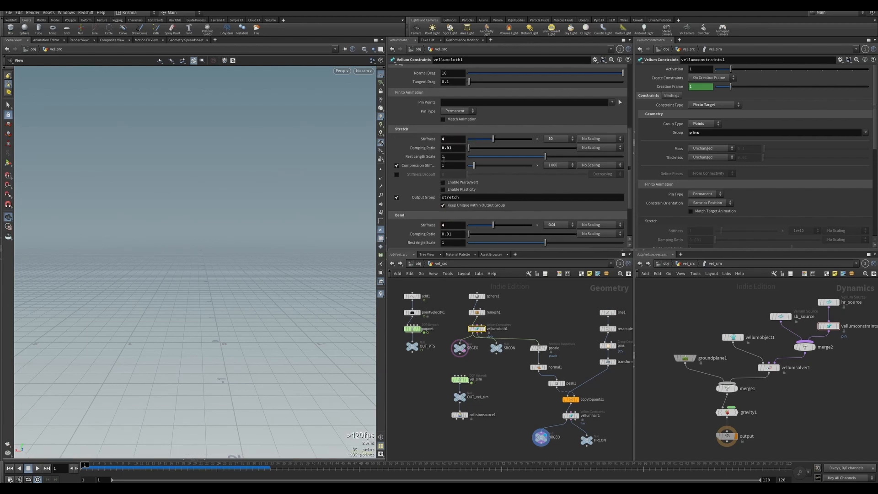
right_click(425, 149)
left_click(443, 256)
left_click(450, 305)
Set the Target Size of remesh1 to 0.08
left_click(477, 296)
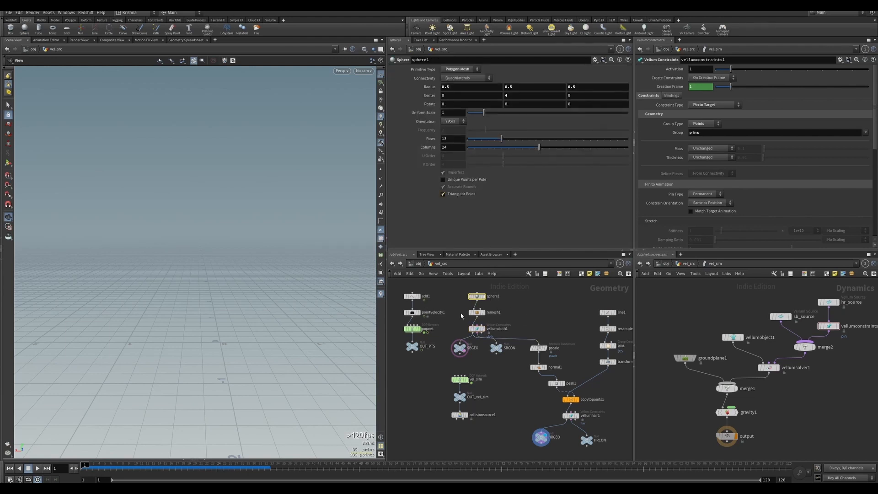
left_click(477, 312)
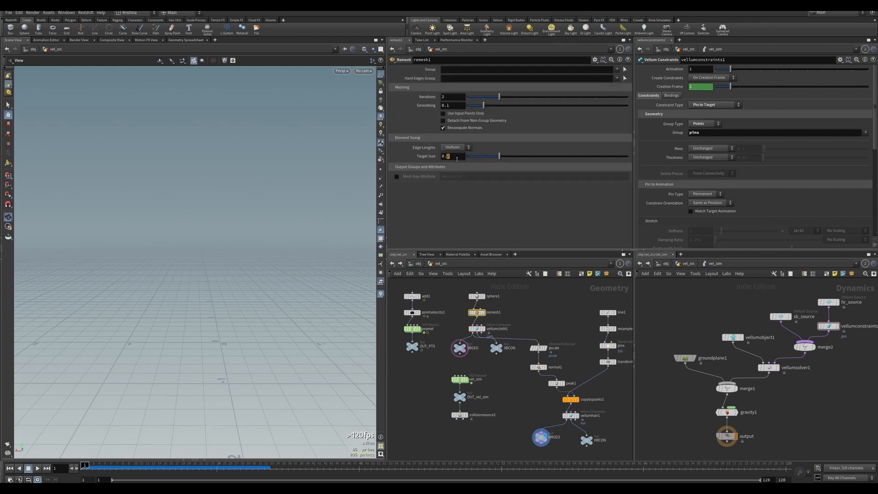
left_click(457, 158)
type("0.08")
key("Return")
View the Vellum simulation through cam1, play it to about frame 32, and return to the first frame
left_click(685, 358)
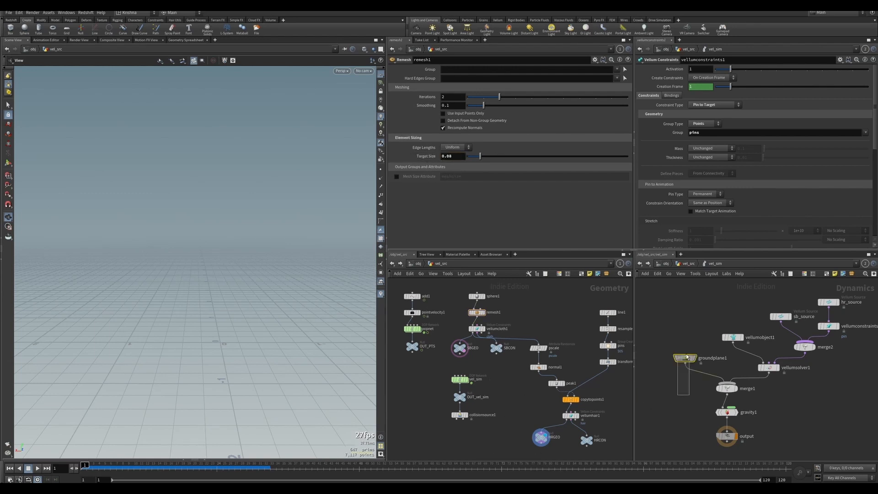
left_click(474, 329)
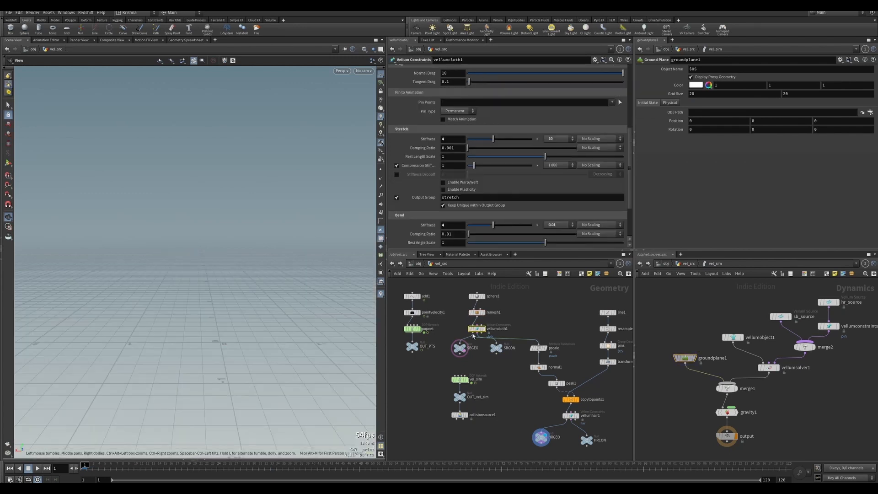
left_click(684, 357)
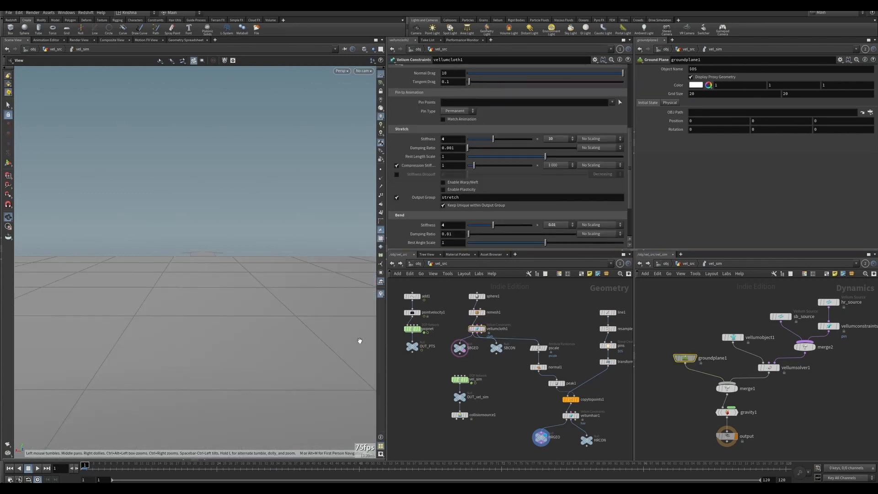
left_click(363, 71)
left_click(373, 108)
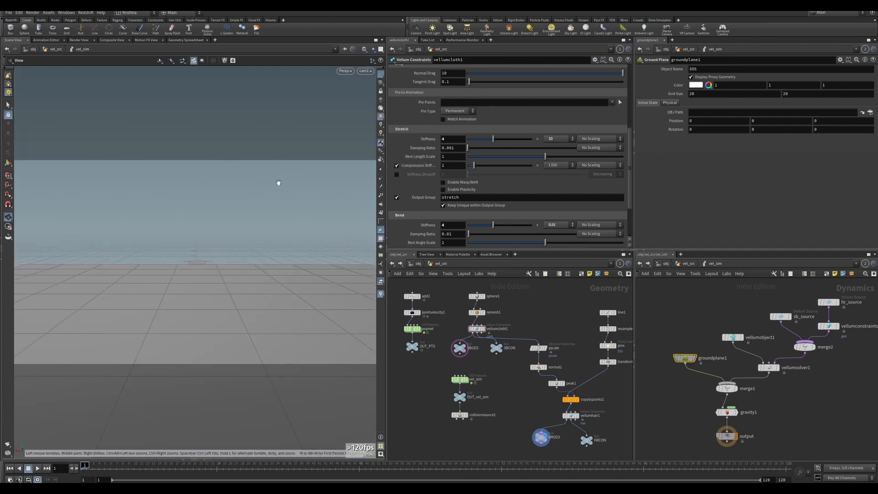
left_click(38, 468)
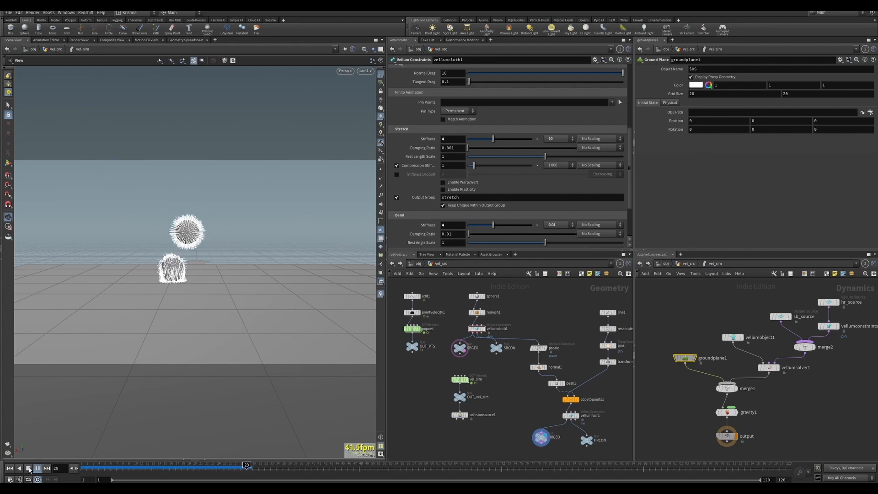
key("Escape")
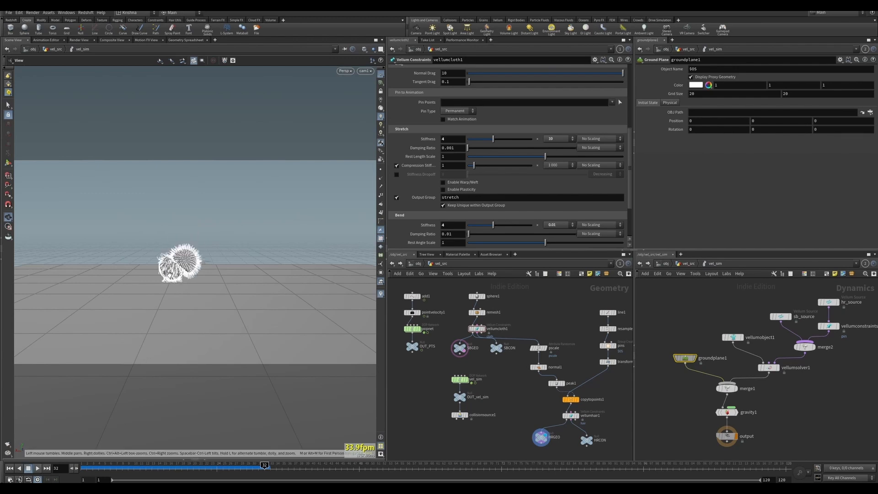
left_click(10, 467)
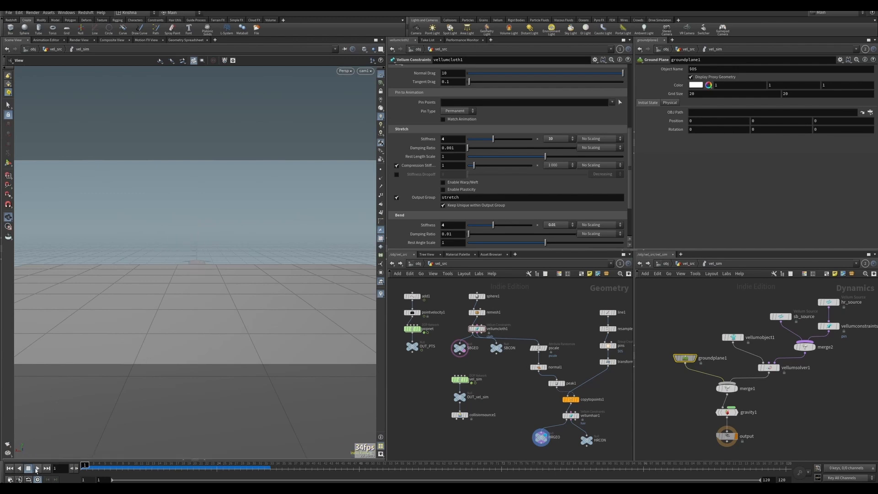
Replay the remeshed soft-body simulation past frame 60 and return to the first frame
left_click(37, 468)
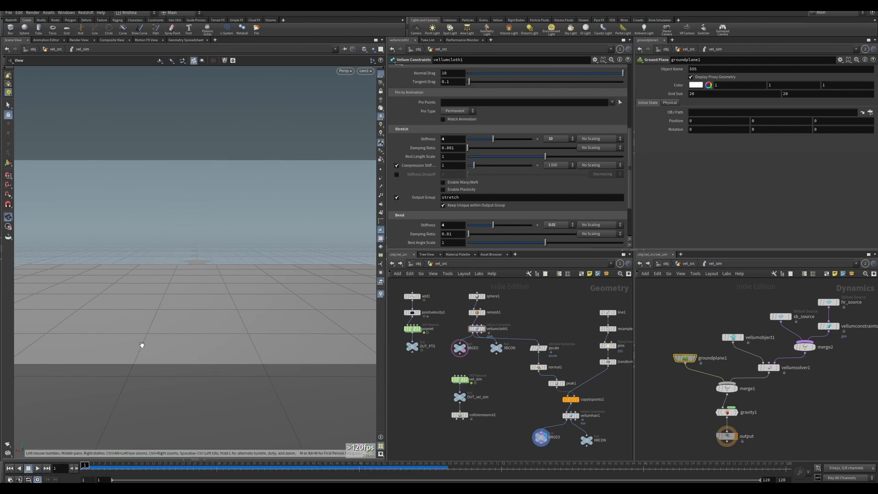
left_click(37, 468)
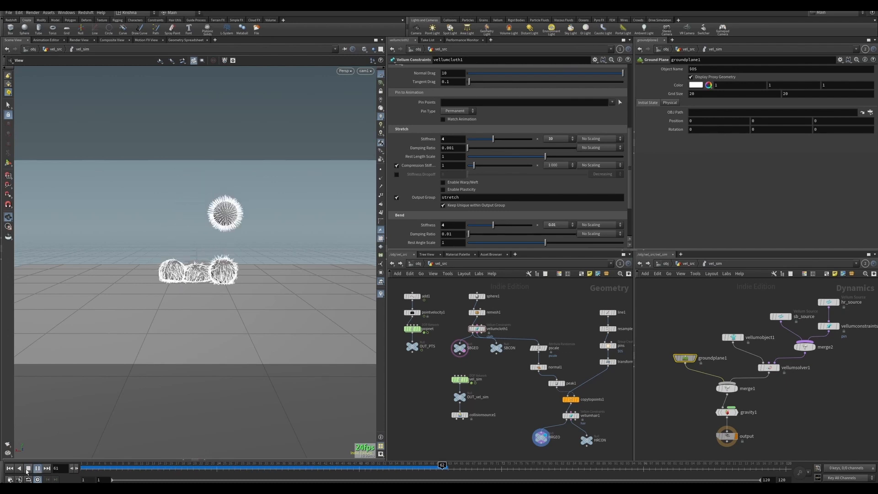
left_click(12, 470)
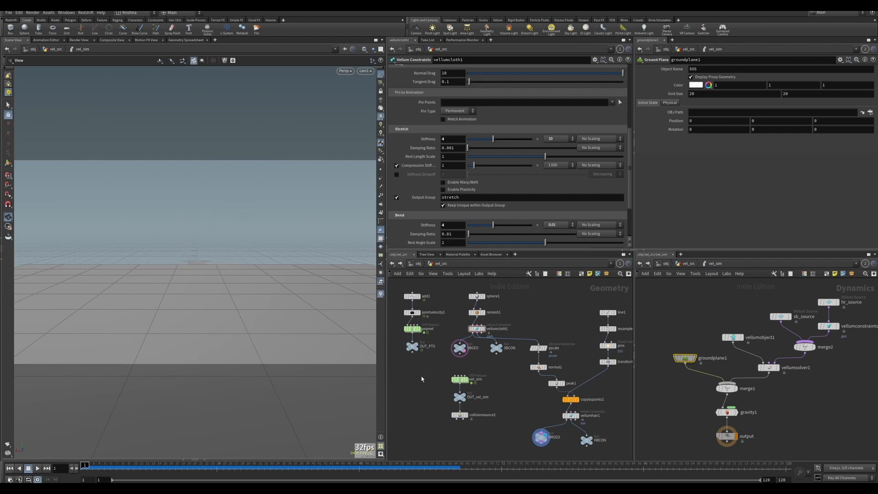
Select the add1 node and make it the displayed node in the viewport
middle_click_drag(422, 379, 434, 385)
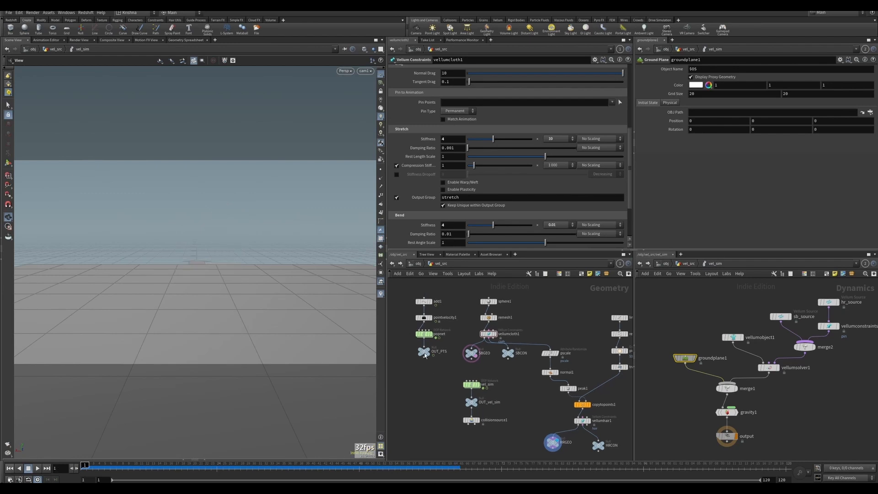
left_click(424, 302)
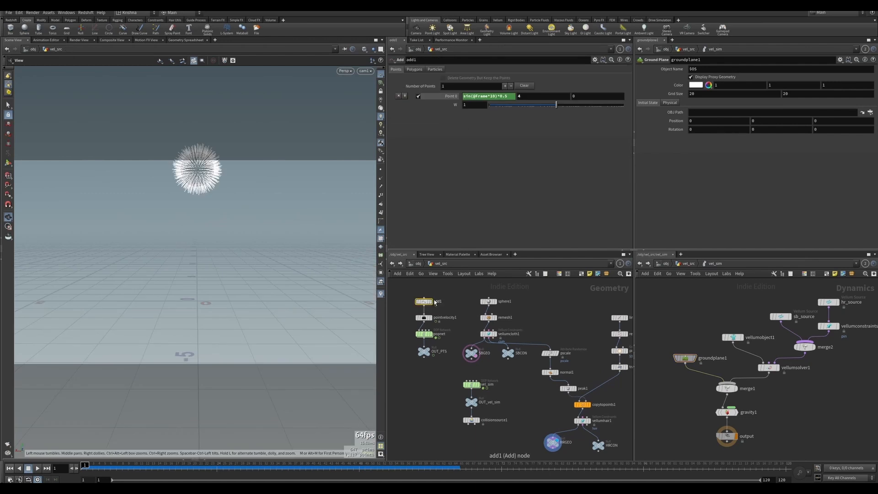
left_click(437, 302)
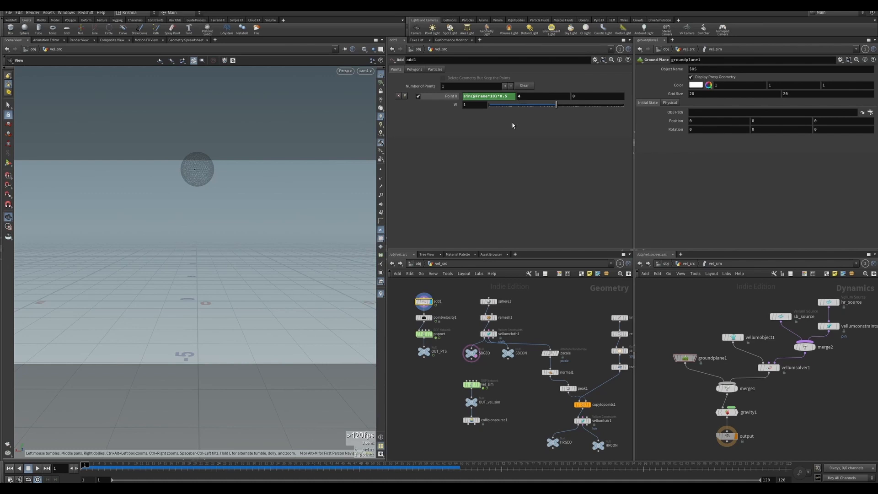
Compare the heights of add1 and sphere1, and set sphere1's Center Y to 0
left_click(488, 302)
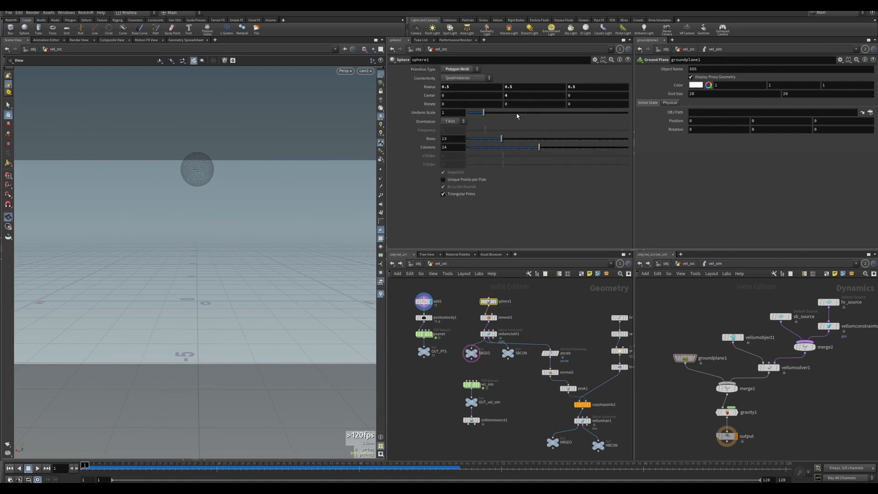
left_click(510, 95)
left_click(424, 301)
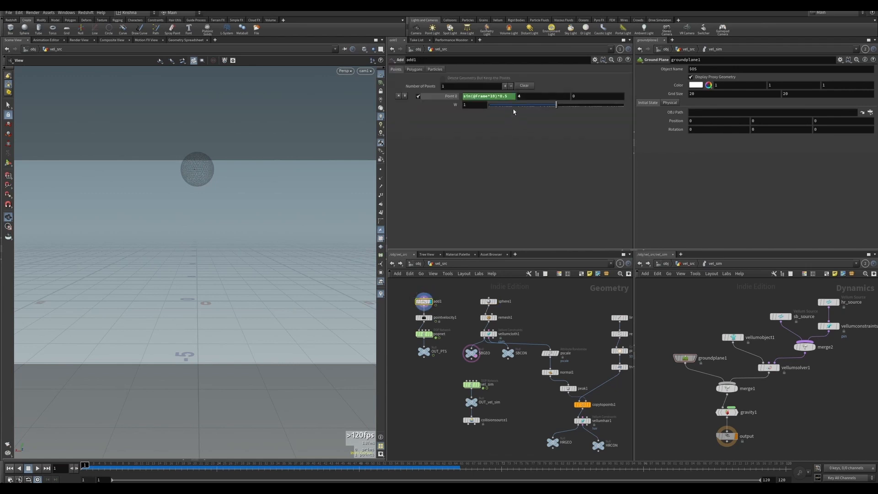
left_click(492, 302)
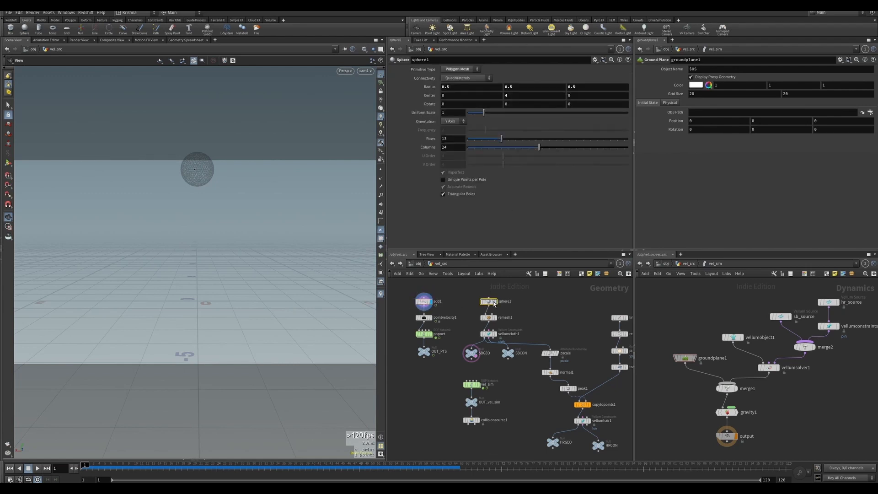
left_click(511, 95)
type("0")
key("Return")
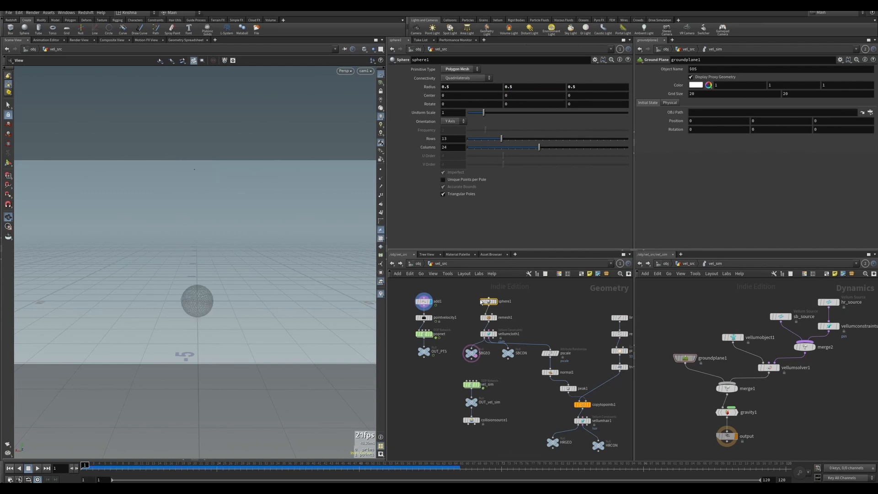
Delete the sine expression on the X position of add1's point and set that value to 0
left_click(424, 301)
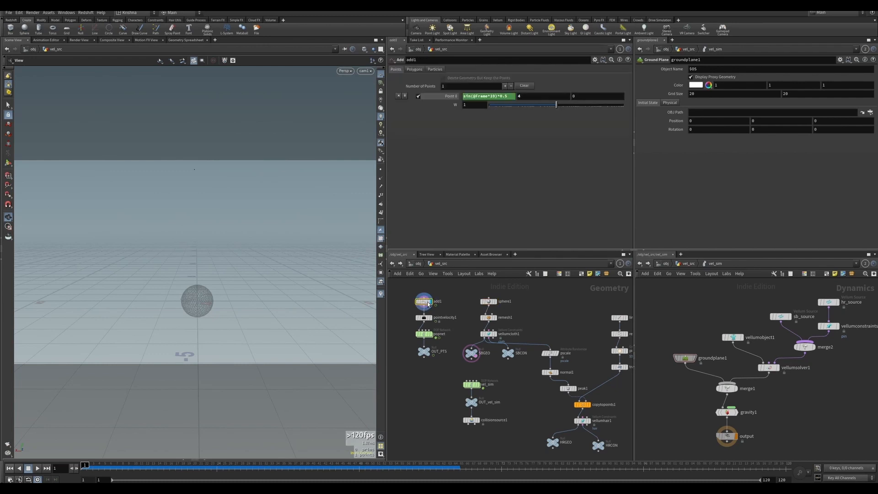
double_click(424, 334)
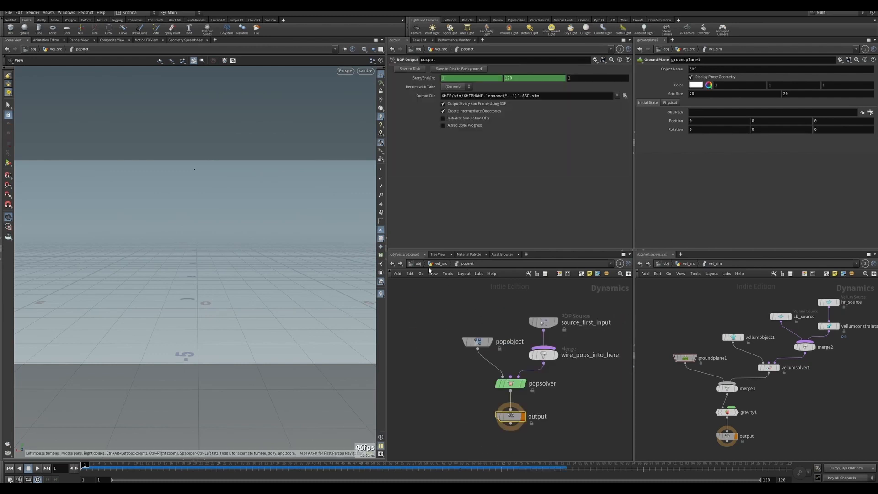
left_click(441, 264)
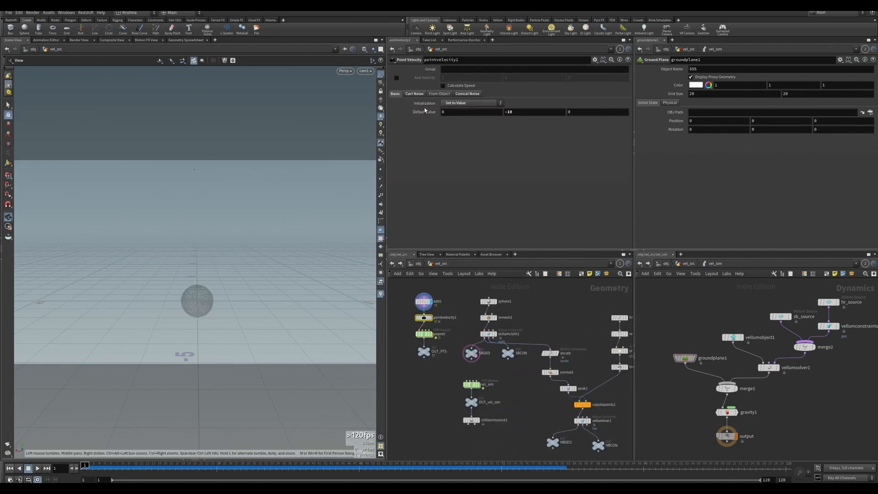
left_click(431, 302)
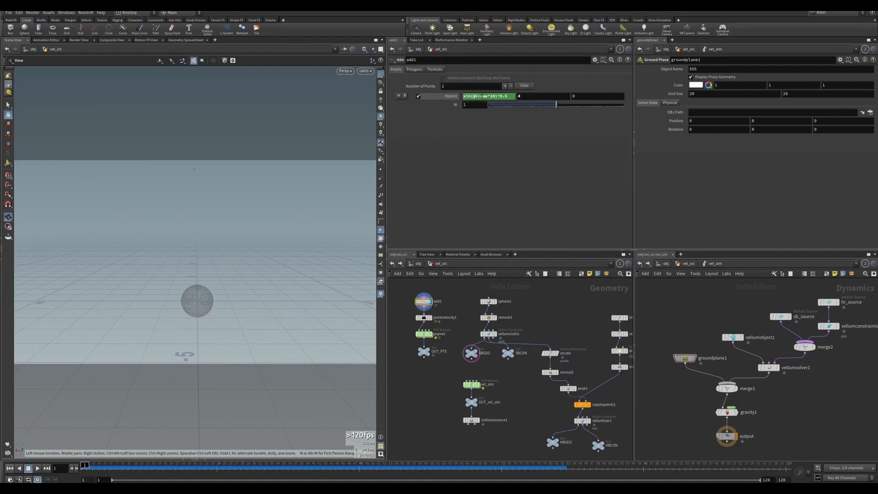
right_click(451, 96)
left_click(480, 180)
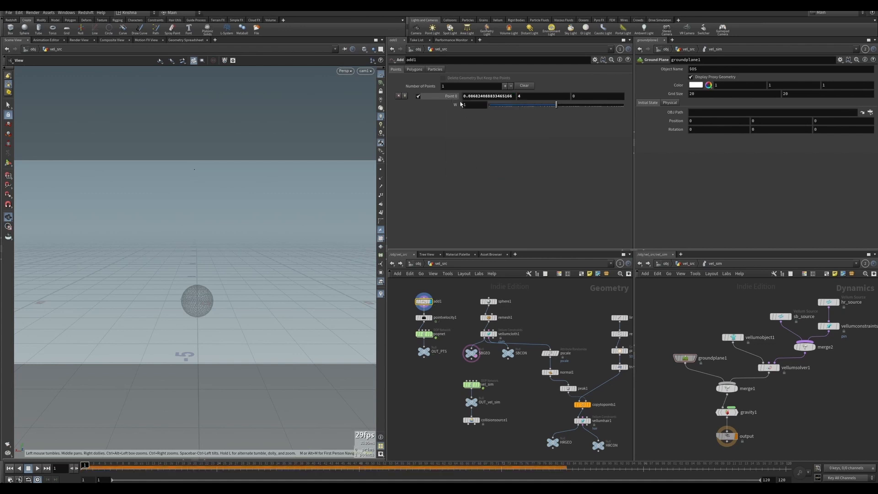
double_click(463, 97)
type("0")
key("Return")
middle_click_drag(506, 390, 492, 374)
left_click(480, 302)
left_click(540, 361)
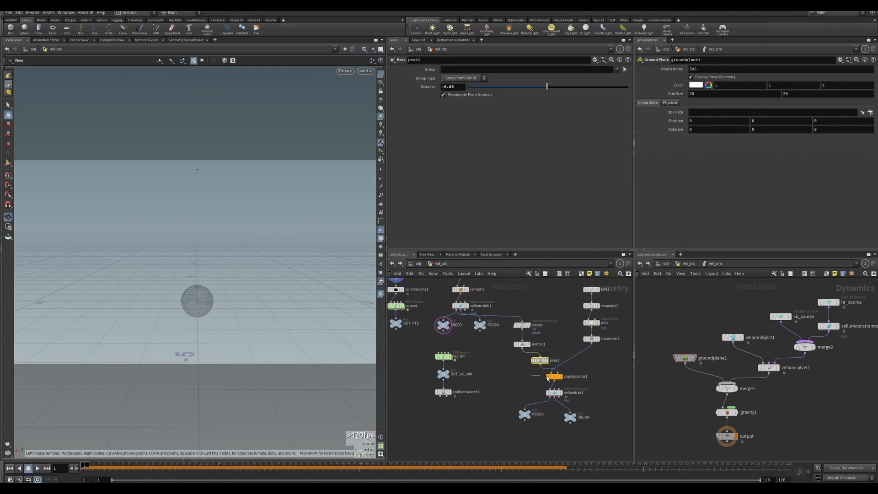
left_click(553, 377)
left_click_drag(531, 397, 562, 393)
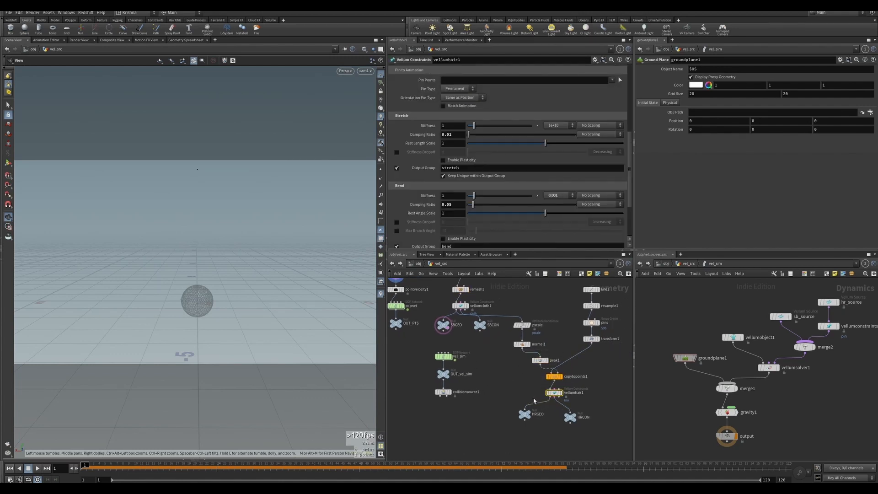
View the Vellum simulation, play it to about frame 17, and return to the first frame
left_click(684, 357)
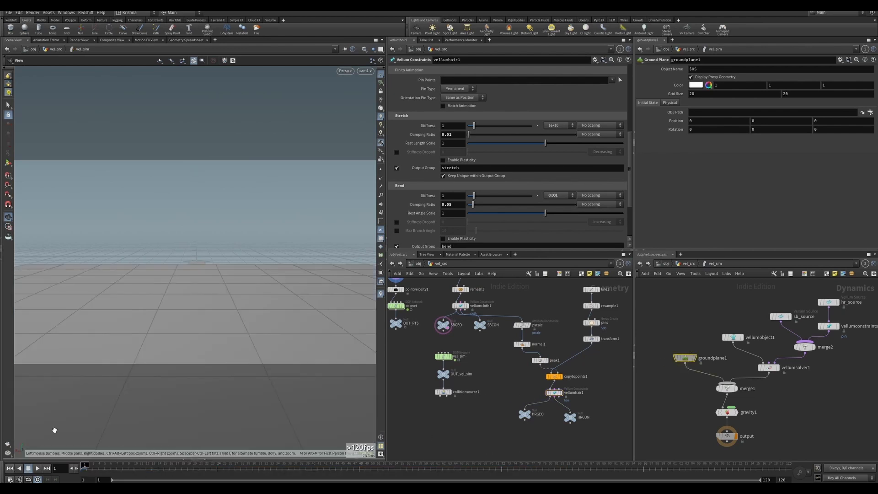
left_click(38, 468)
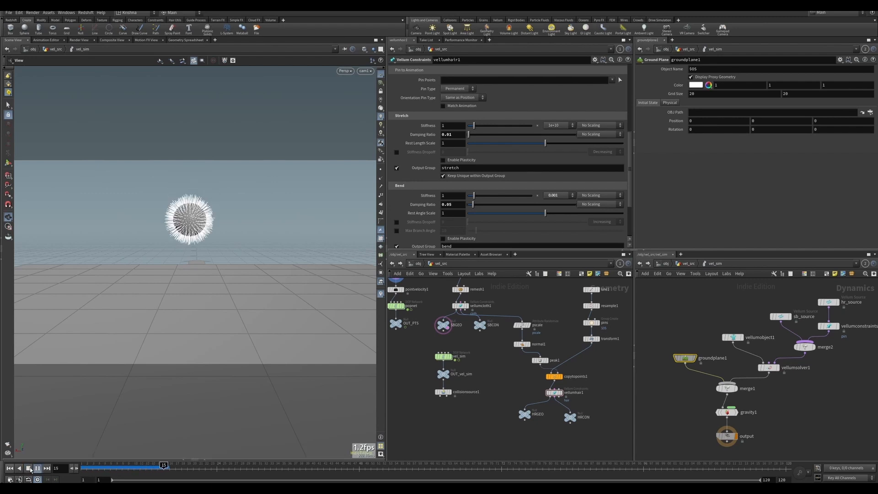
left_click(29, 468)
left_click(9, 467)
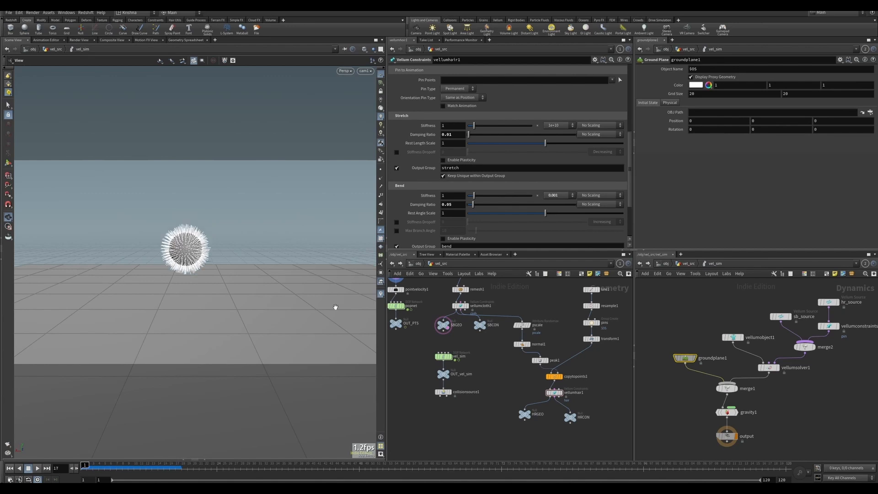
Set the Y component of pointvelocity1's Default Value to -4
middle_click_drag(417, 333, 450, 353)
left_click(413, 334)
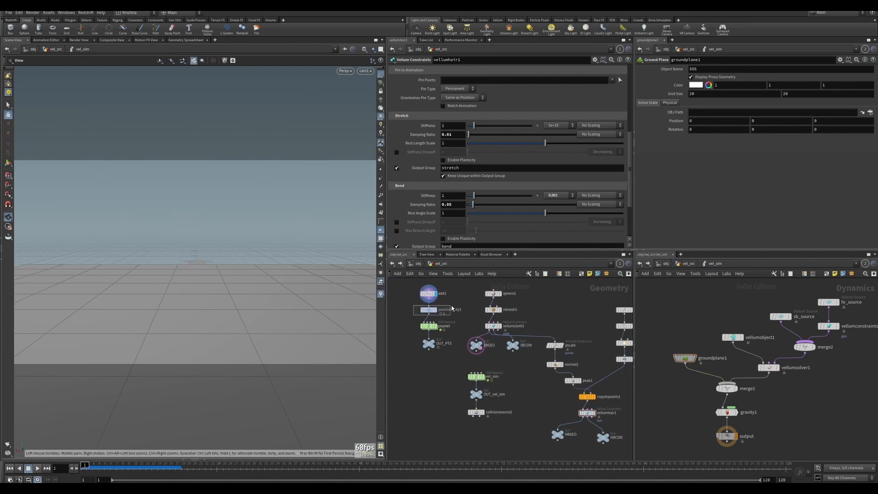
left_click(429, 309)
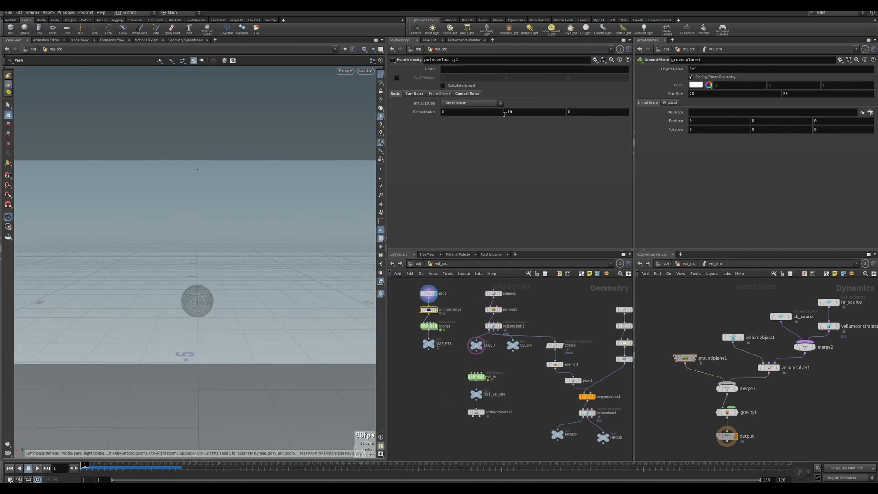
left_click(511, 112)
key("Return")
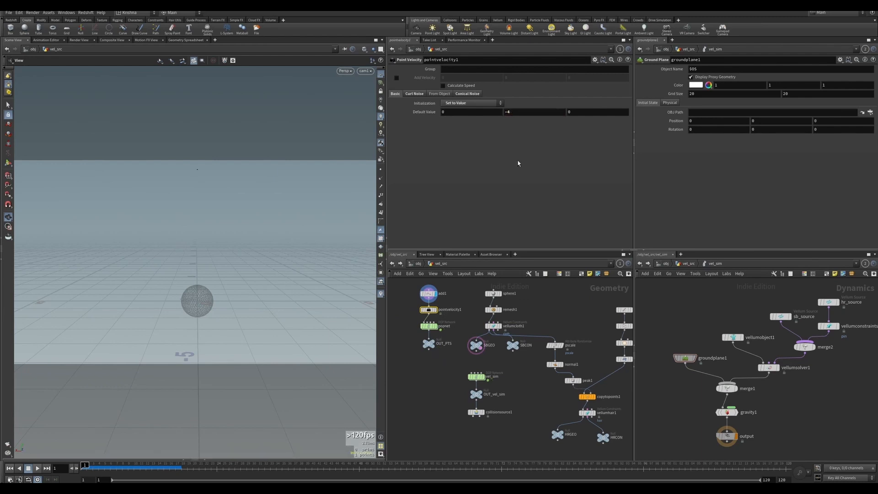
Play the simulation past frame 60, replay it to frame 55, and return to the first frame
left_click_drag(661, 307, 690, 373)
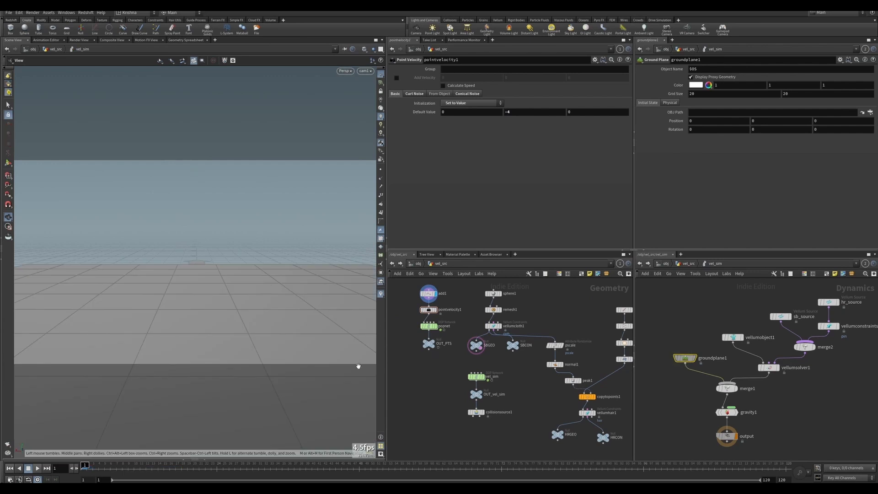
left_click(37, 469)
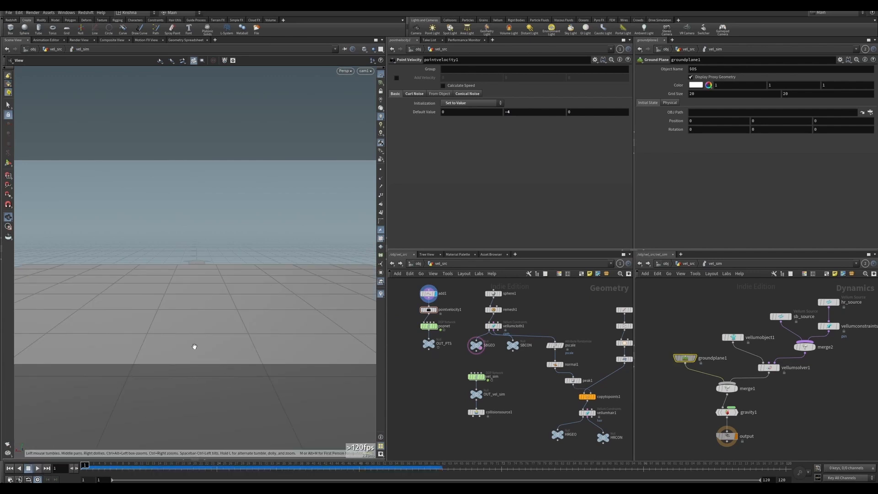
left_click(38, 469)
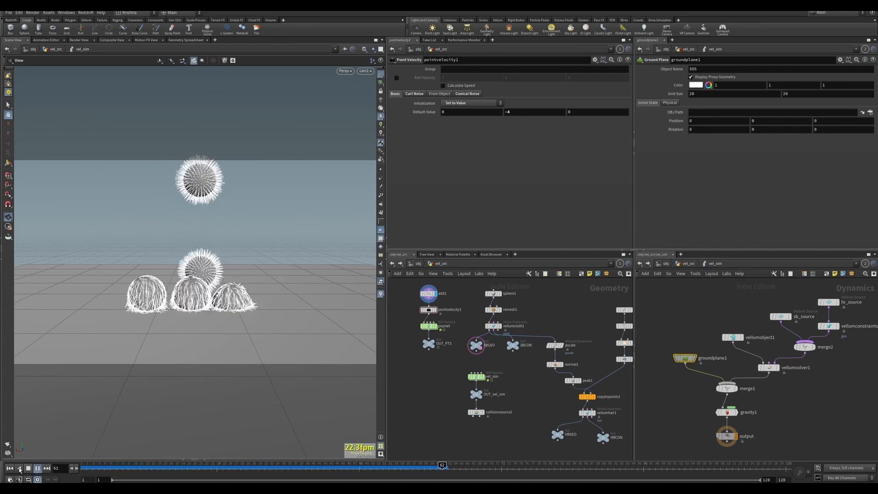
left_click(12, 469)
left_click(38, 469)
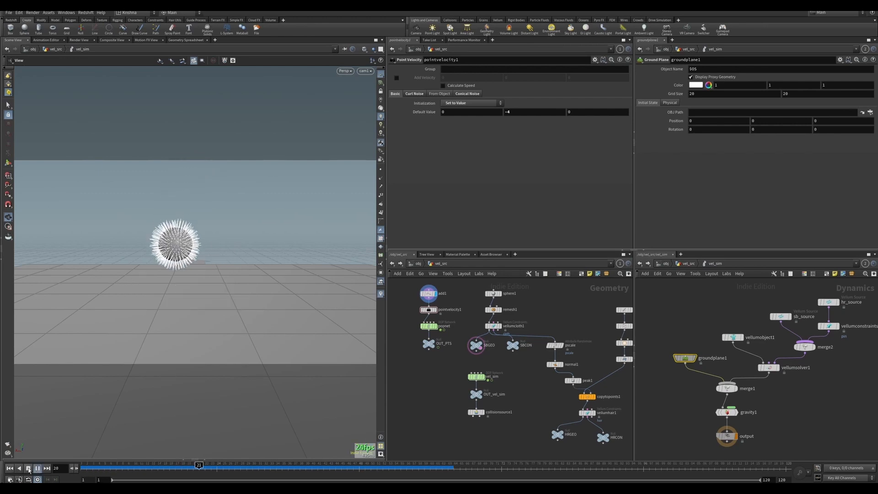
left_click(28, 469)
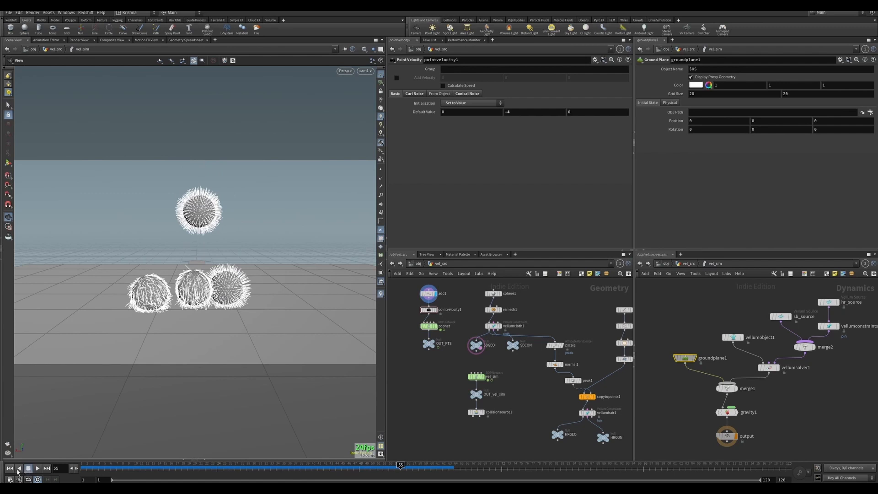
left_click(10, 469)
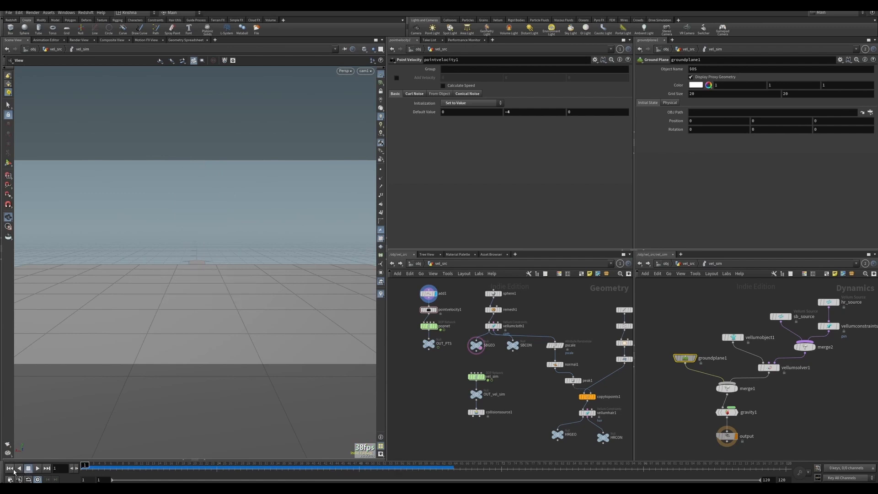
On the pscale Attribute Randomize node, set the Min Value to 0.2 and the Max Value to 0.4
middle_click_drag(547, 314, 510, 306)
left_click(517, 337)
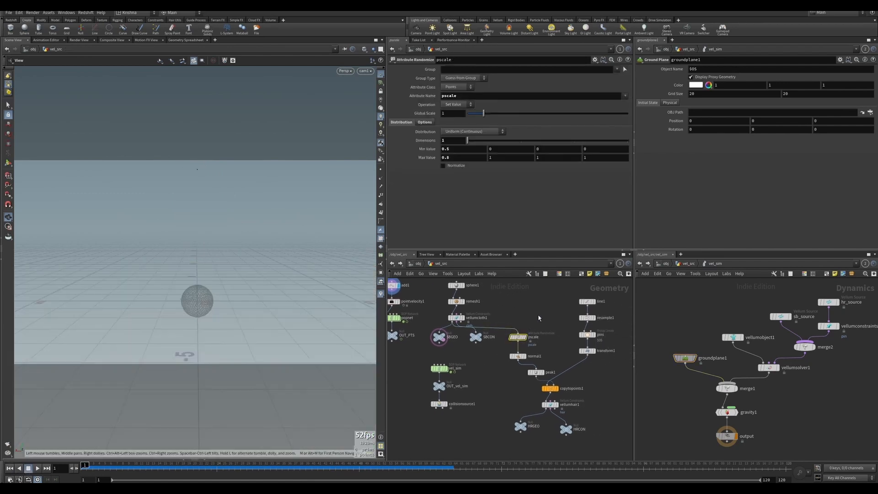
double_click(452, 149)
type("2")
key("Tab")
key("Tab")
key("Tab")
key("Tab")
type("0.4")
key("Return")
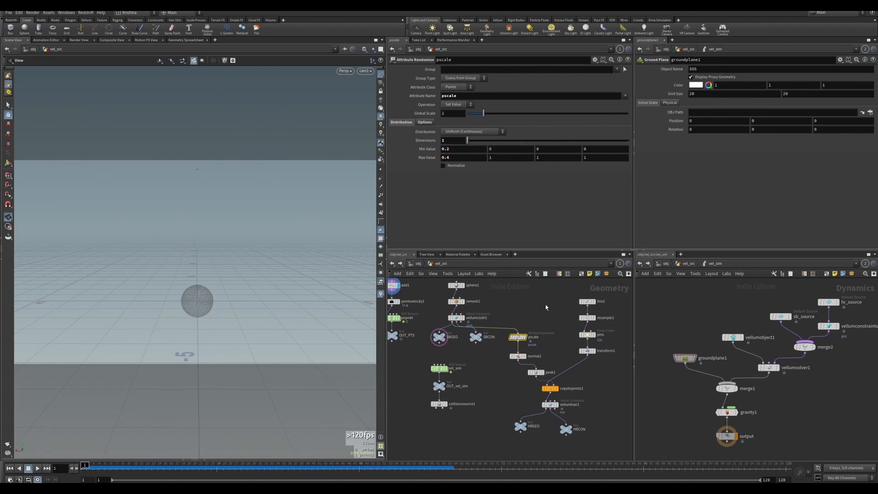
Set the Length of line1 to 1
left_click(587, 302)
left_click(447, 96)
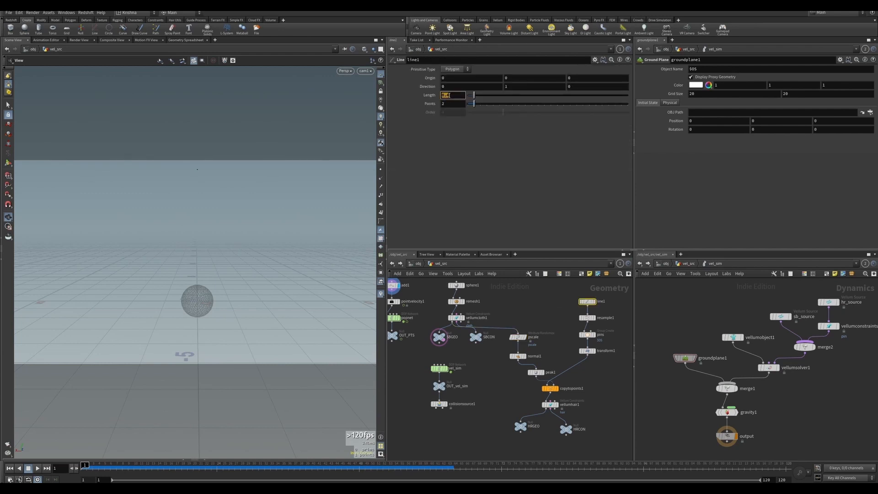
type("1")
key("Return")
Display transform1 and frame the hair guide line to examine its length and direction up close
left_click(586, 351)
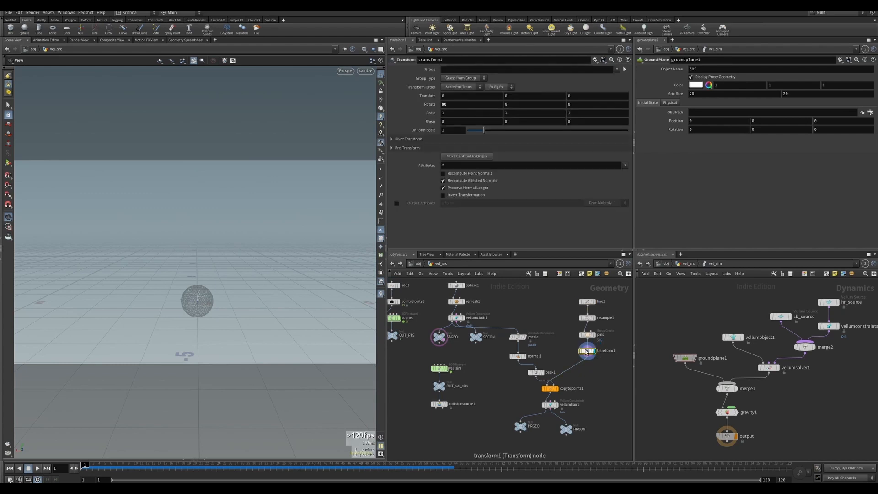
left_click(597, 360)
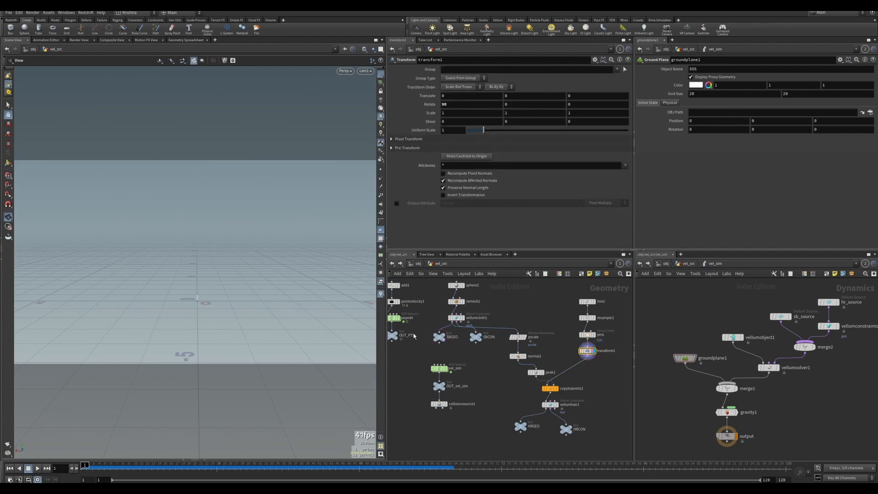
right_click_drag(197, 296, 180, 308)
left_click_drag(188, 303, 158, 286)
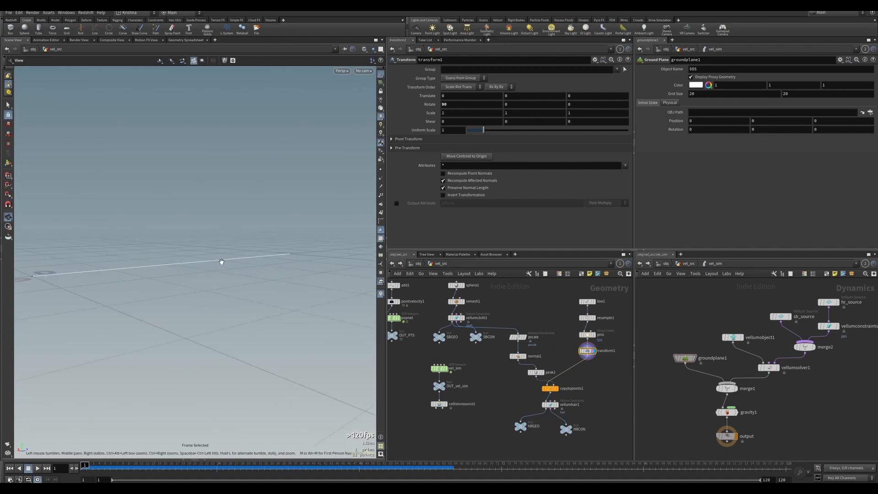
key("f")
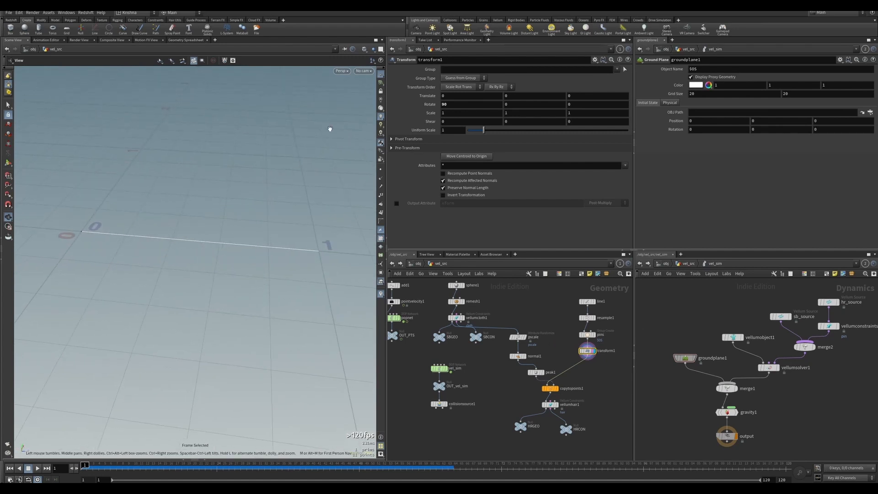
Look through cam1 again and display copytopoints1 to show the hair on the sphere
left_click(364, 71)
left_click(370, 103)
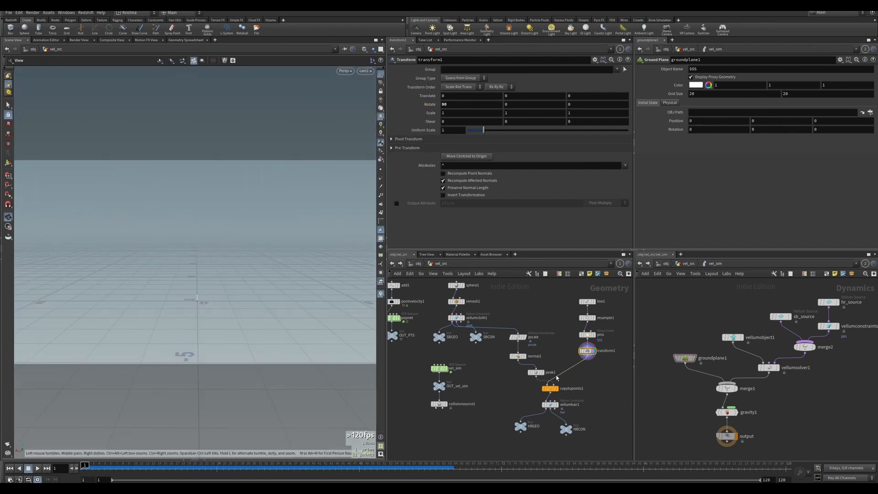
left_click(558, 382)
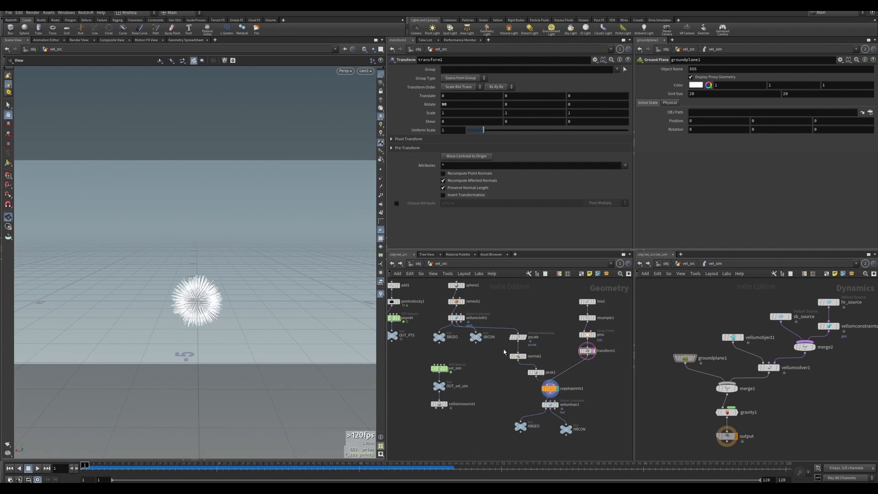
Display the vellumhair1 node and inspect the parameters of the pscale and line1 nodes
left_click(530, 336)
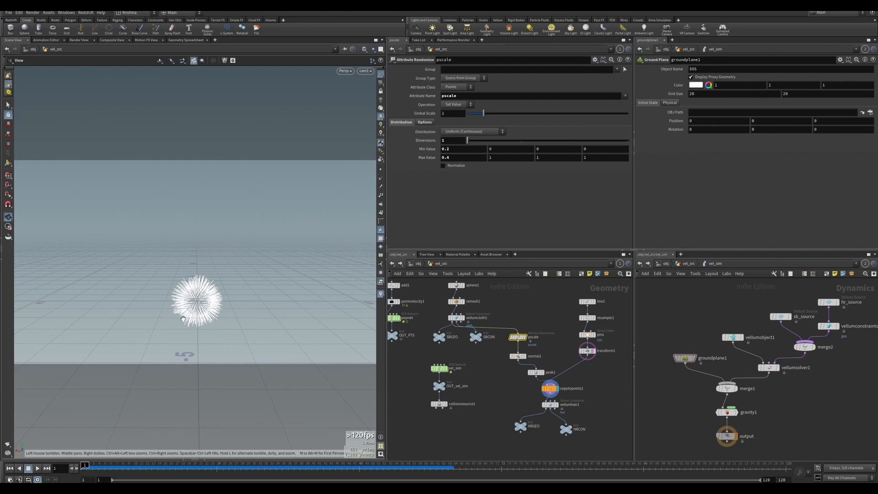
left_click(551, 405)
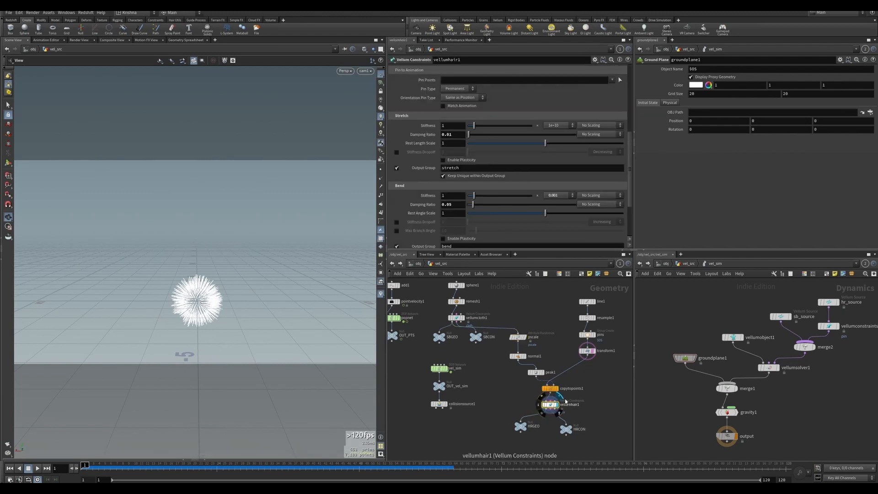
left_click(587, 301)
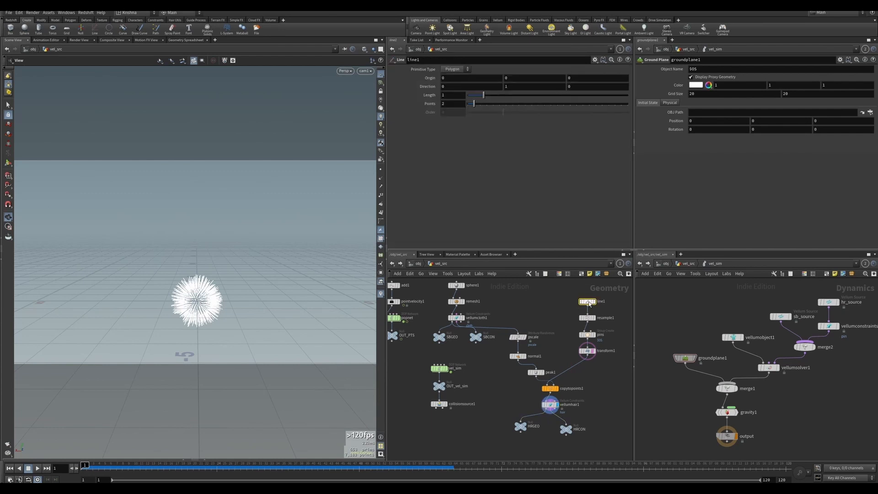
Tidy the vel_src network by aligning peak1 directly below normal1 and deleting the collisionsource1 node under OUT_vel_sim
left_click_drag(533, 373, 519, 374)
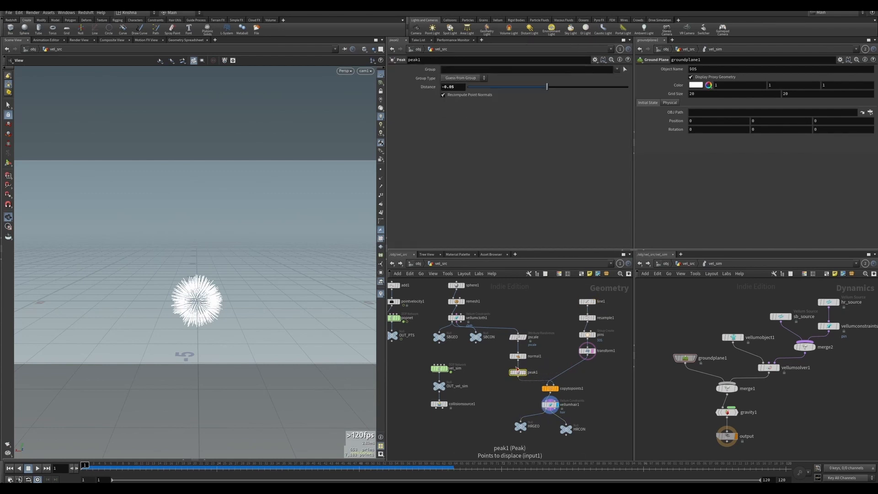
scroll(497, 365, "down", 2)
middle_click_drag(496, 365, 513, 347)
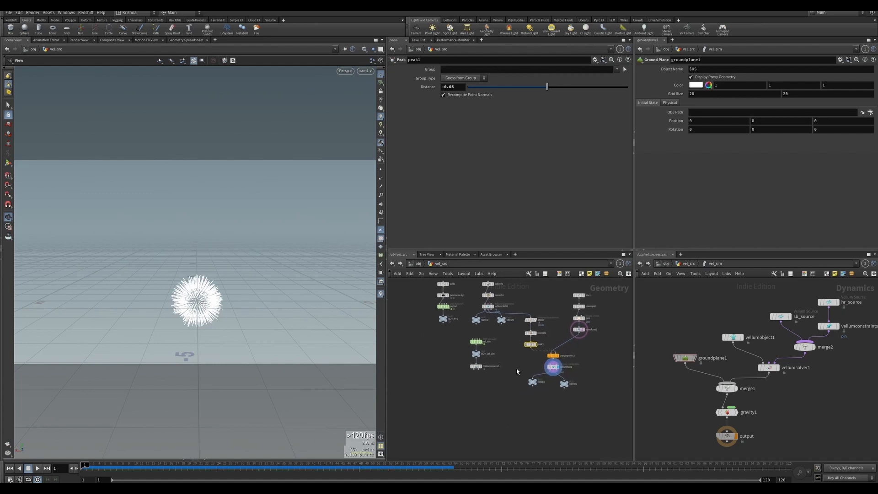
left_click(477, 366)
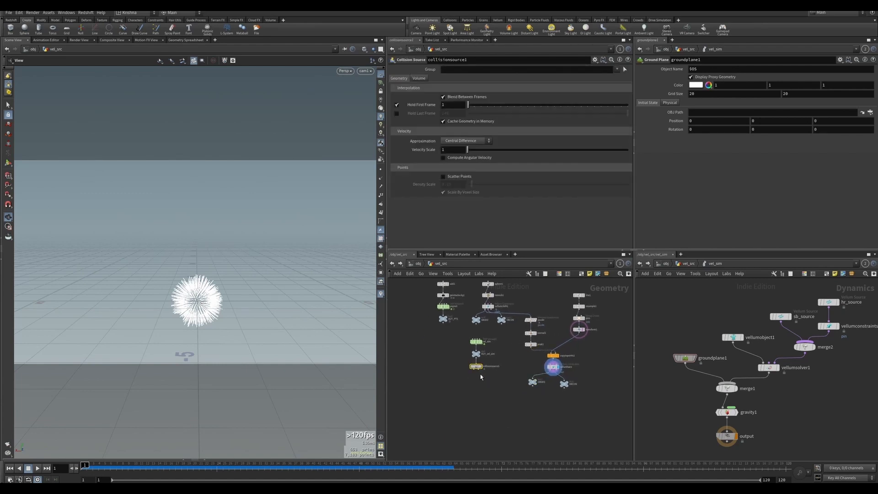
scroll(485, 372, "up", 3)
key("Delete")
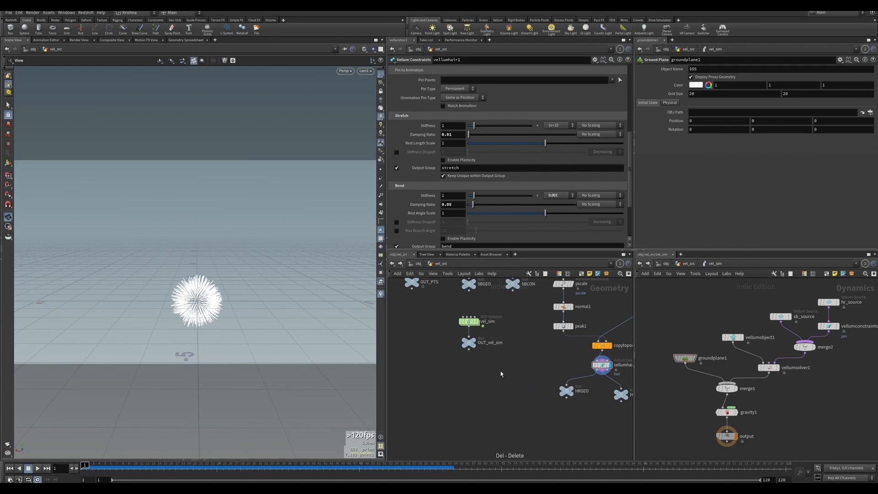
scroll(576, 363, "down", 2)
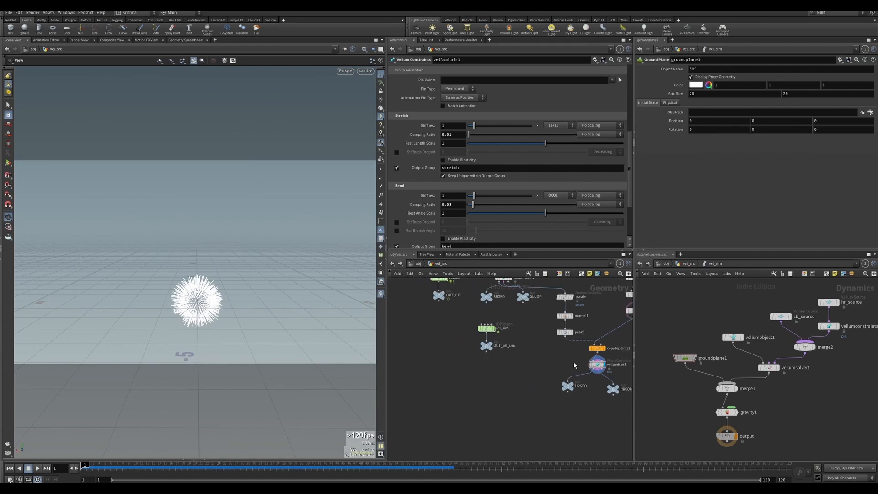
middle_click_drag(575, 363, 537, 381)
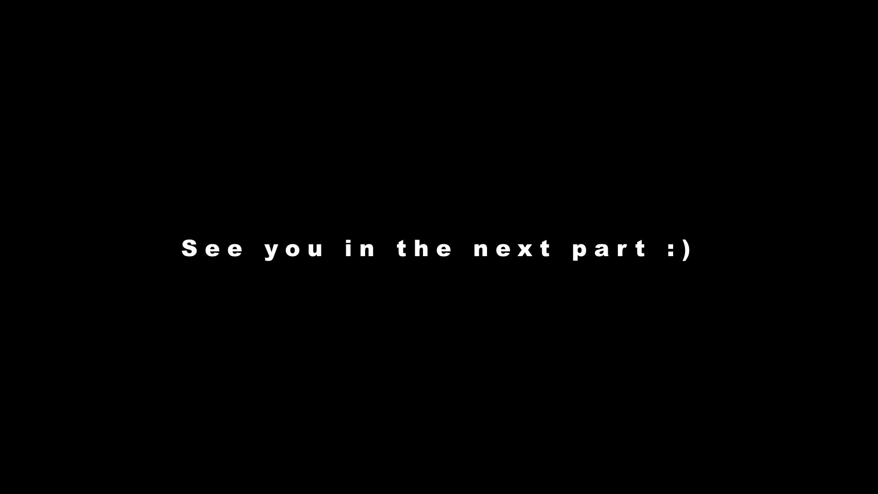